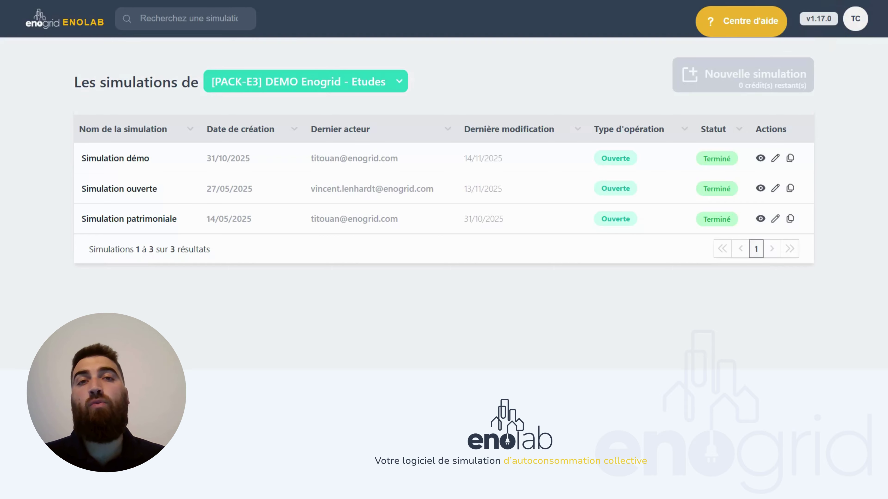
- Keep [PACK-E3] DEMO Enogrid - Etudes as the selected organisation
left_click(392, 87)
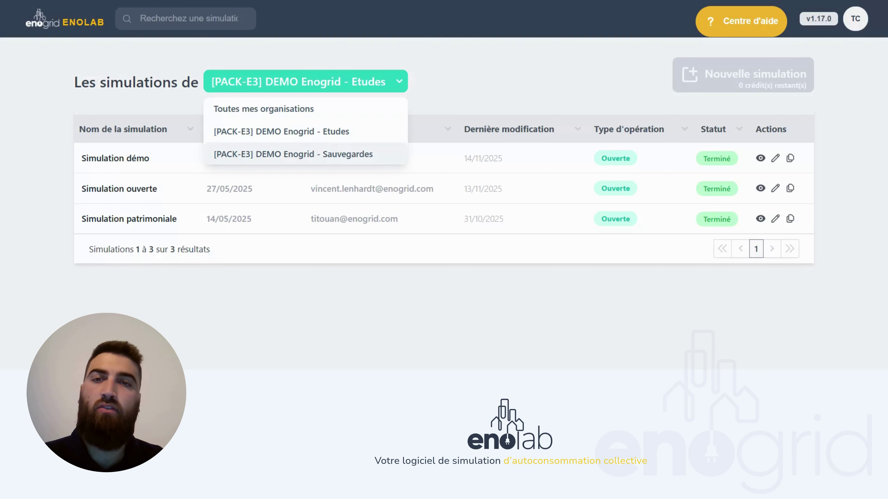
left_click(444, 87)
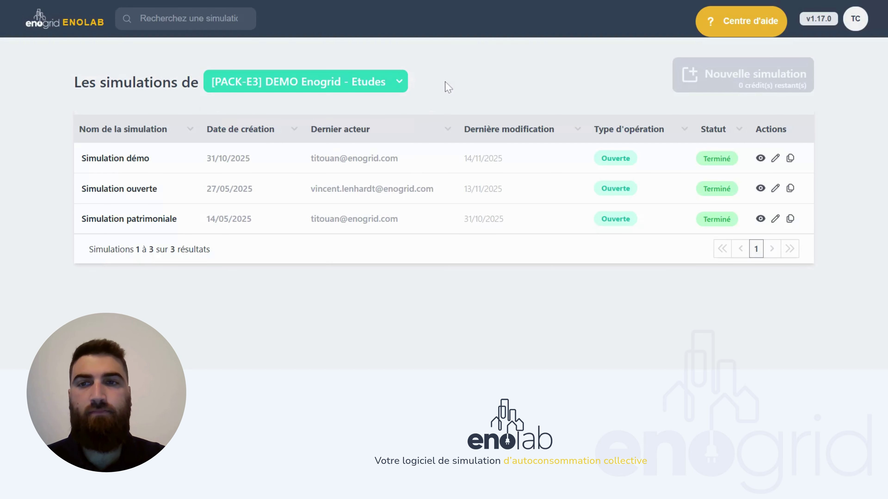
- Open Simulation démo for editing and go to its Points d'injection step
left_click(775, 159)
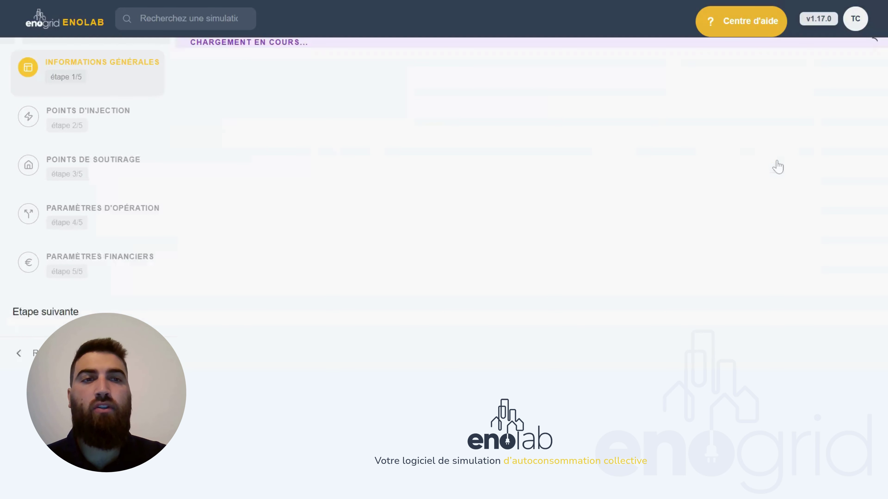
scroll(511, 156, "down", 1)
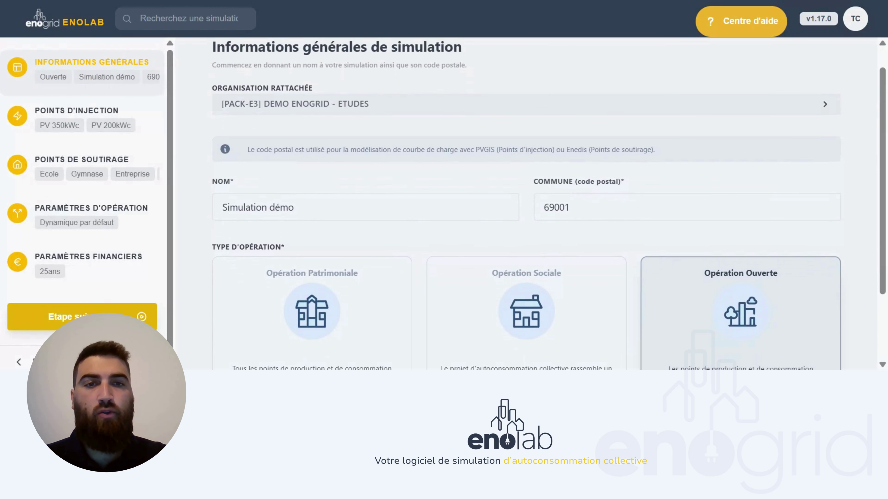
scroll(548, 206, "down", 2)
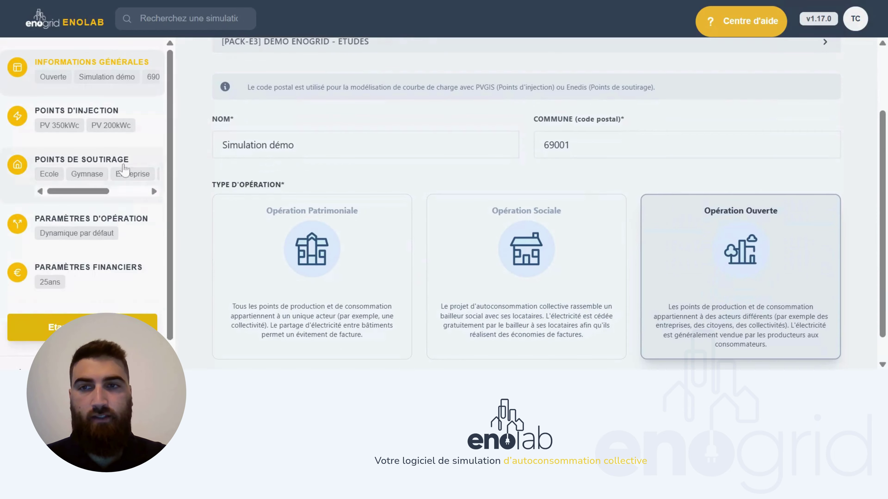
left_click(113, 115)
scroll(383, 212, "down", 1)
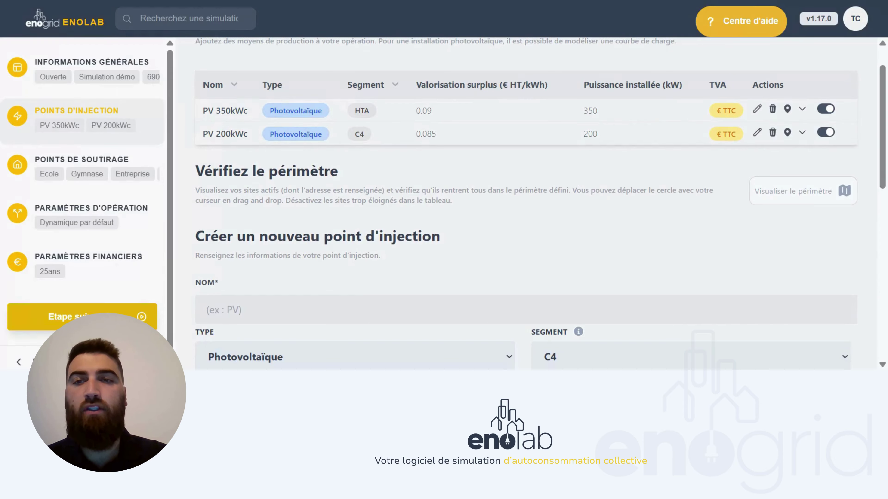
- Name the new point PV 150kWc: Photovoltaïque, C4, 150 kW, surplus 0.085 € HT/kWh
scroll(540, 204, "down", 3)
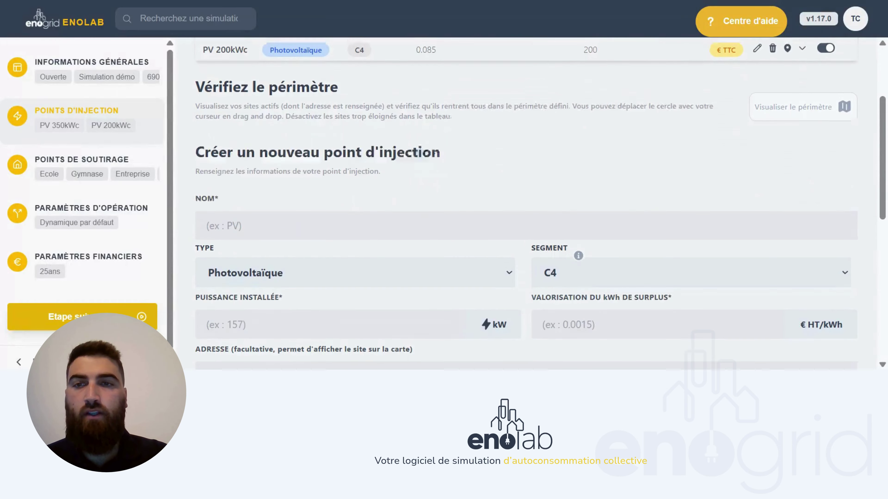
left_click(525, 191)
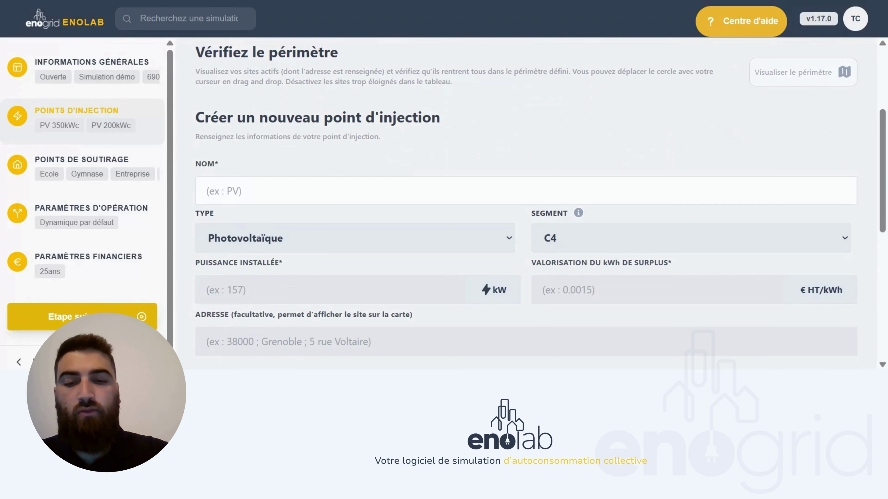
type("PV")
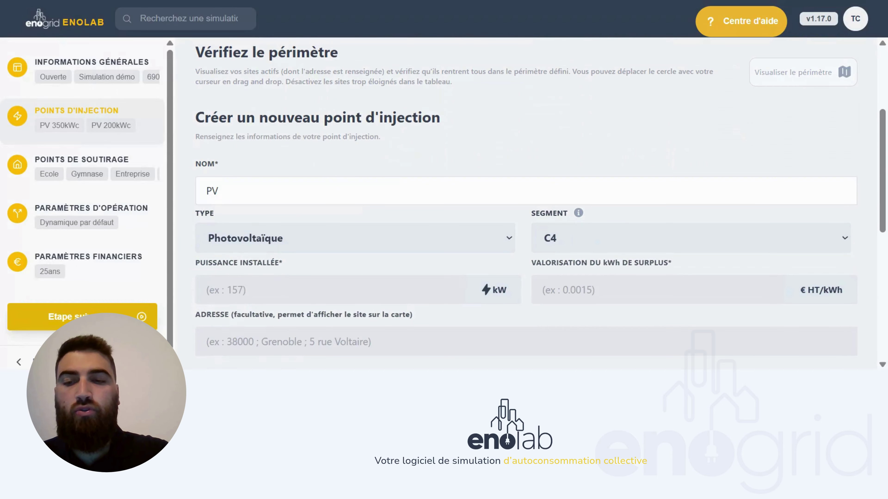
type(" 150")
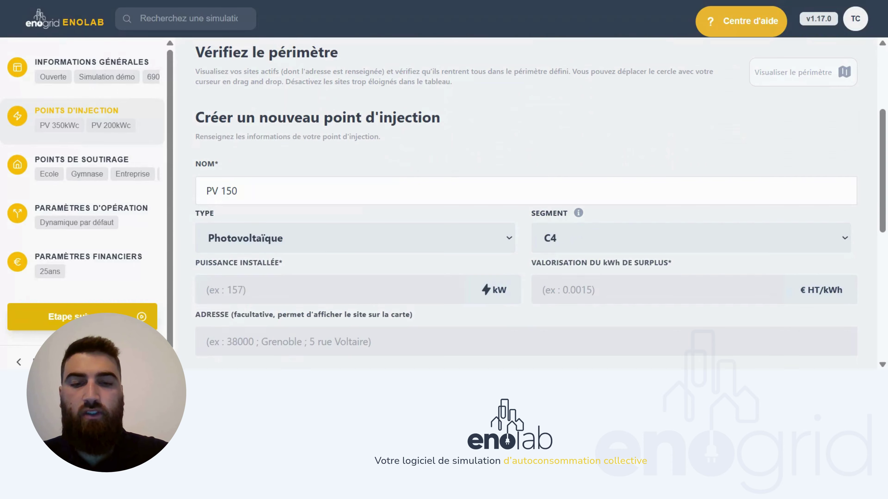
type("kWc")
scroll(524, 202, "down", 3)
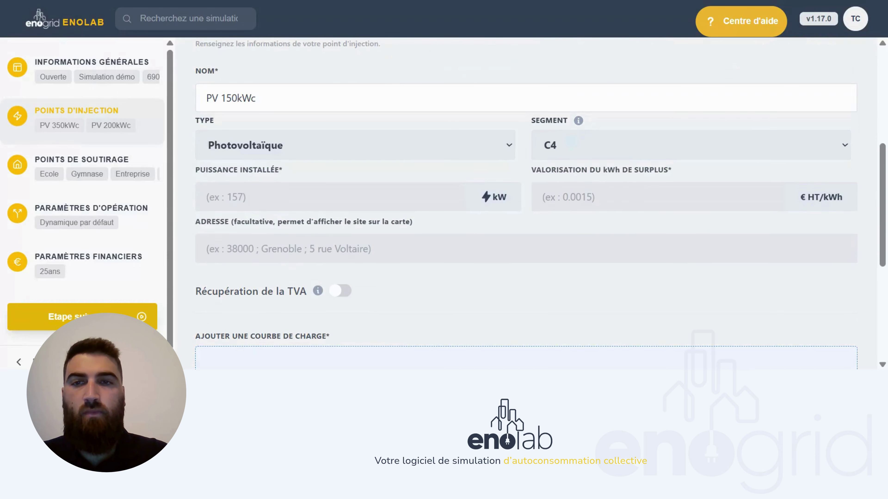
left_click(300, 153)
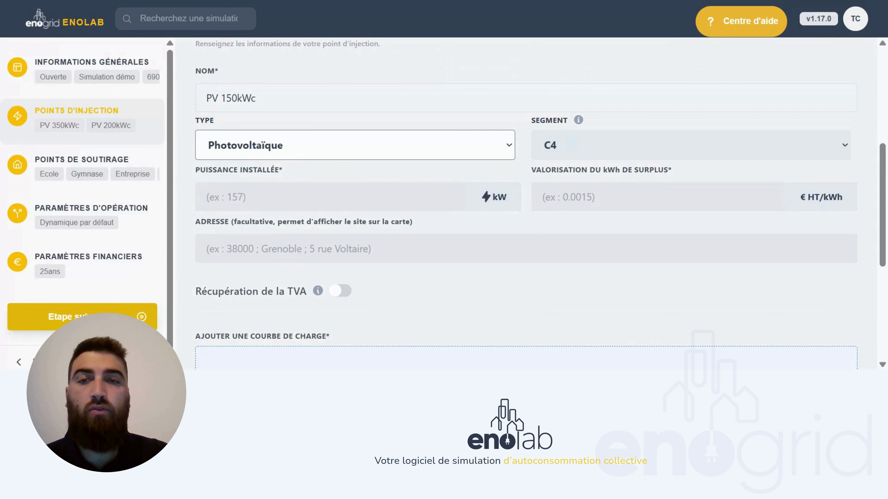
left_click(565, 154)
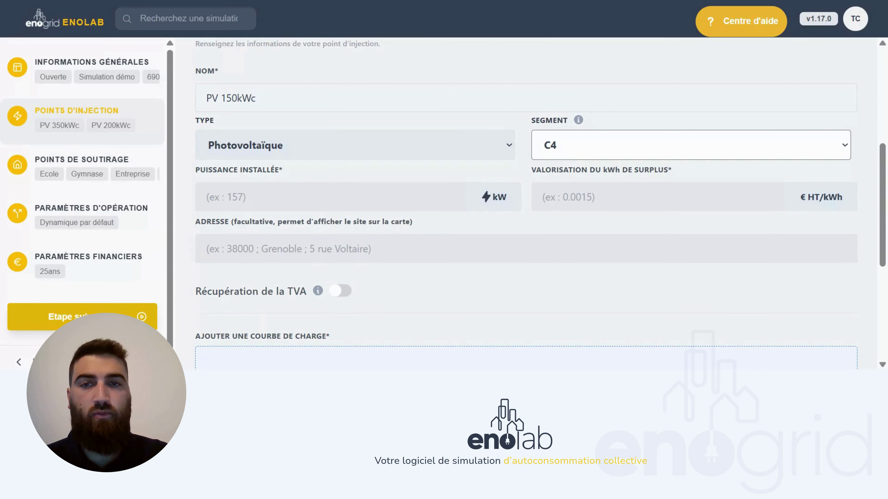
left_click(328, 197)
type("150")
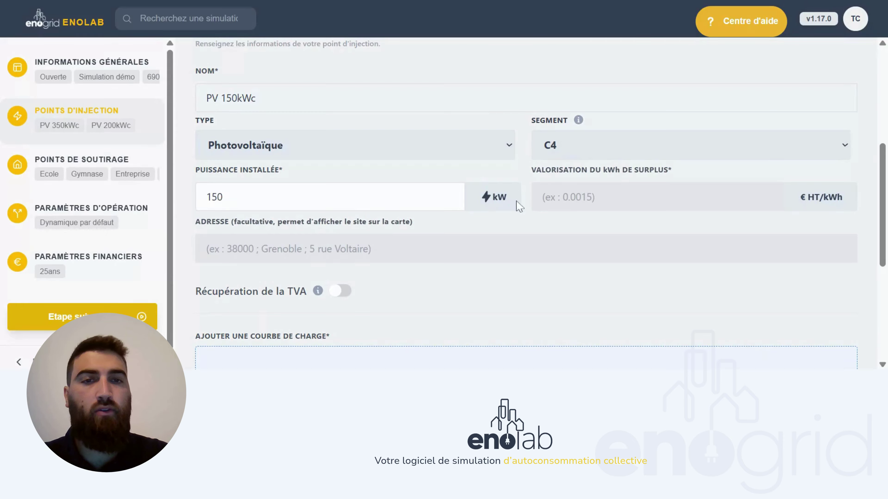
left_click(559, 197)
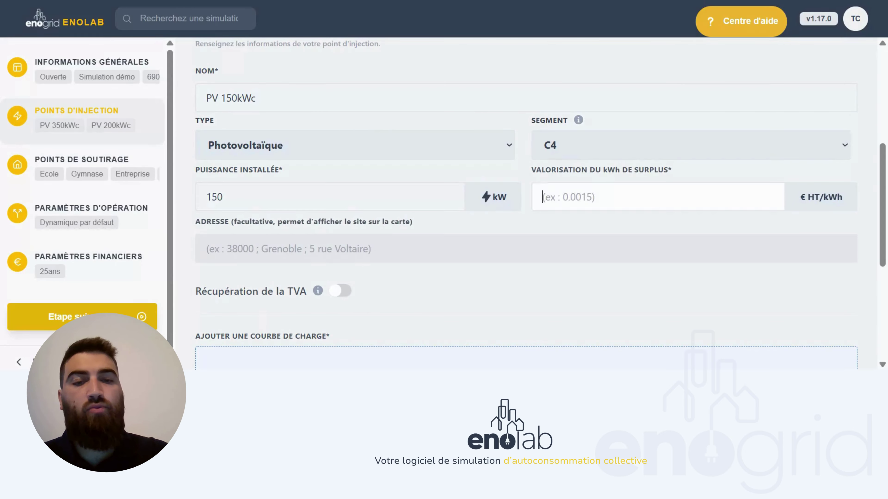
type("0.0")
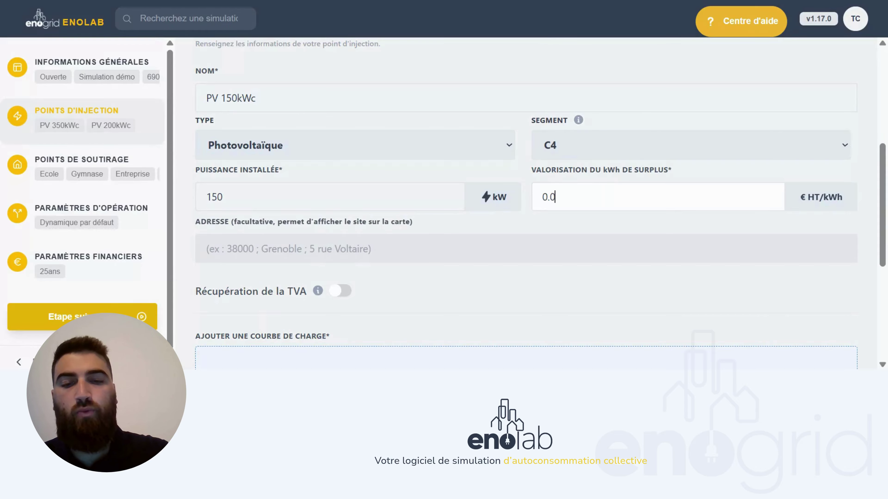
type("85")
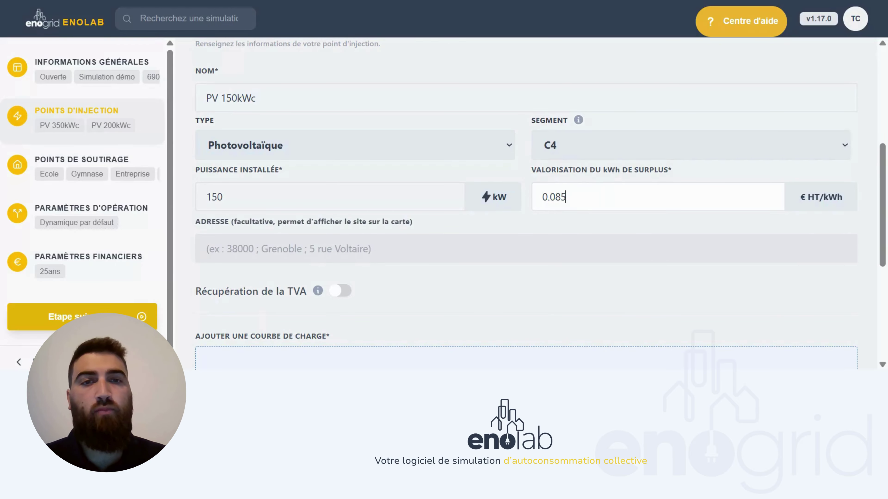
- Set its address to Boulevard de la Croix-Rousse, 69001 Lyon
scroll(498, 257, "down", 1)
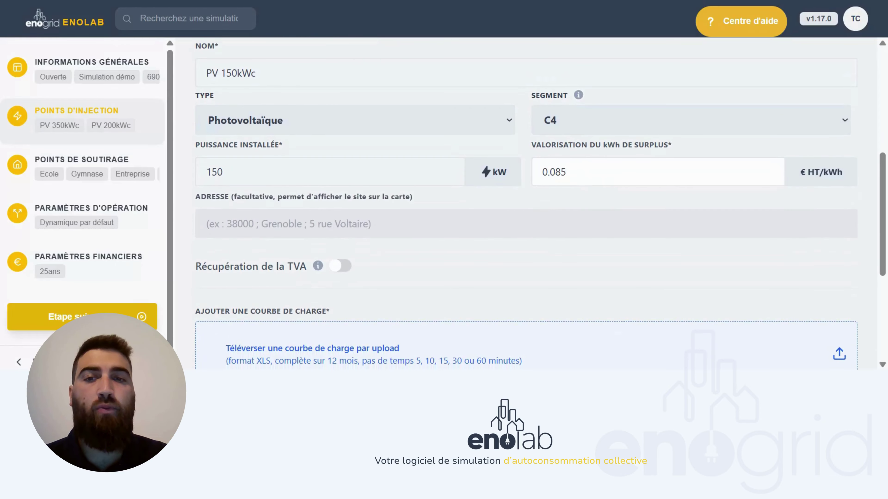
scroll(496, 255, "down", 2)
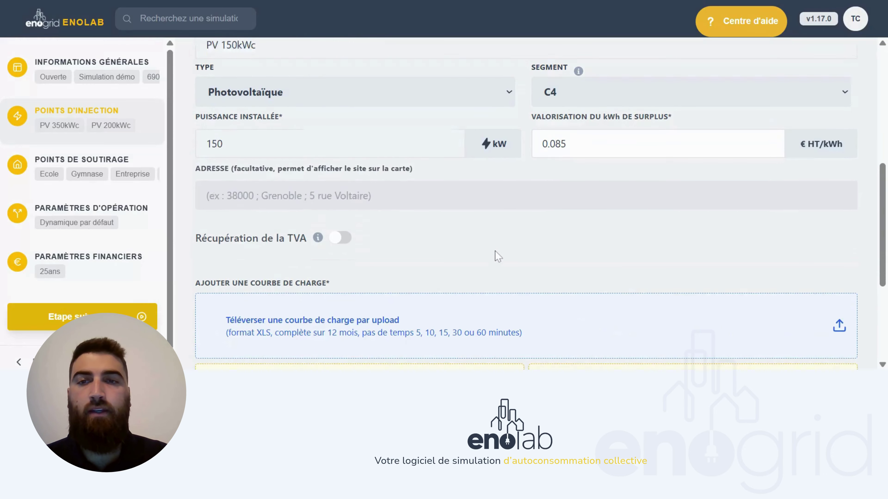
left_click(433, 177)
type("6")
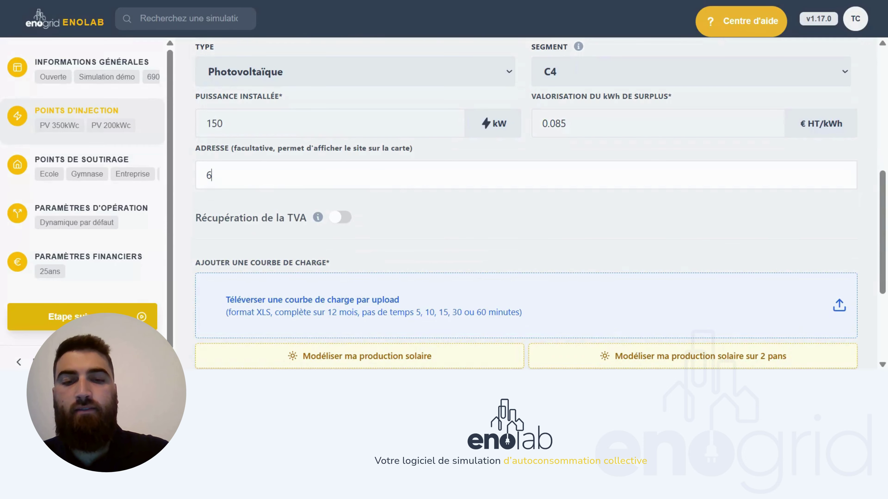
type("9001")
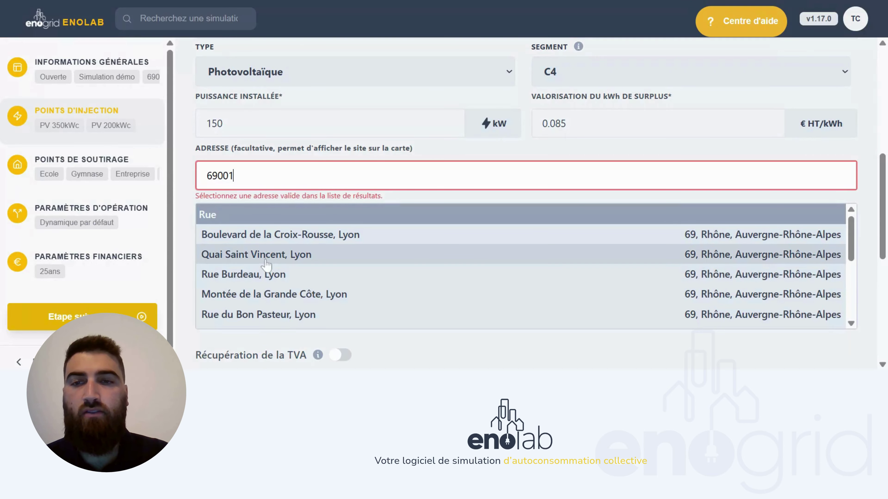
left_click(321, 238)
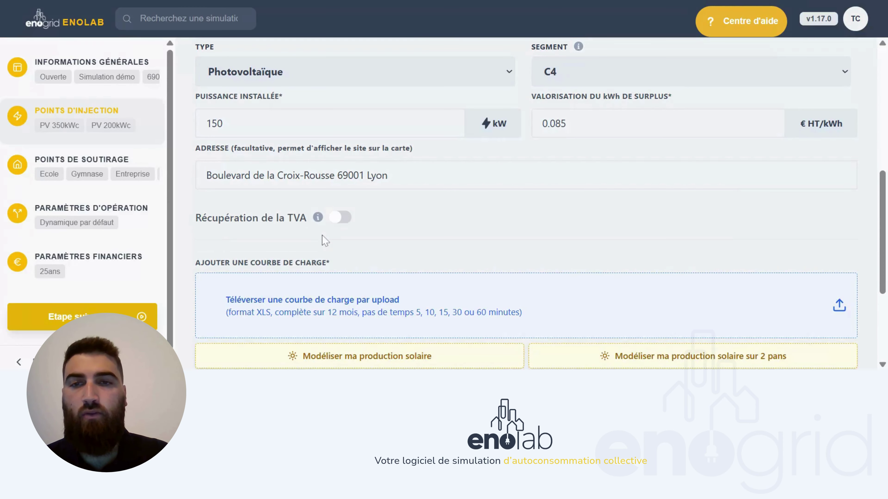
scroll(322, 236, "down", 3)
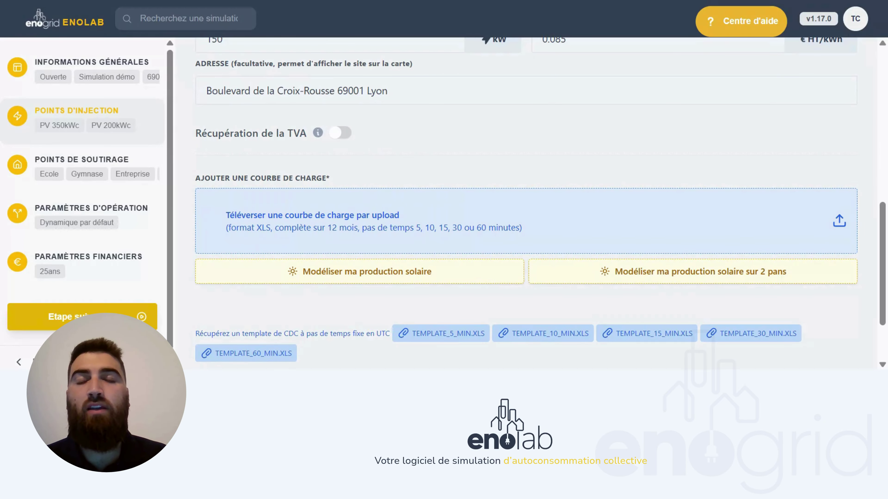
- Model PV 150kWc's solar production with PVGIS at 15° tilt and 0° orientation
left_click(297, 272)
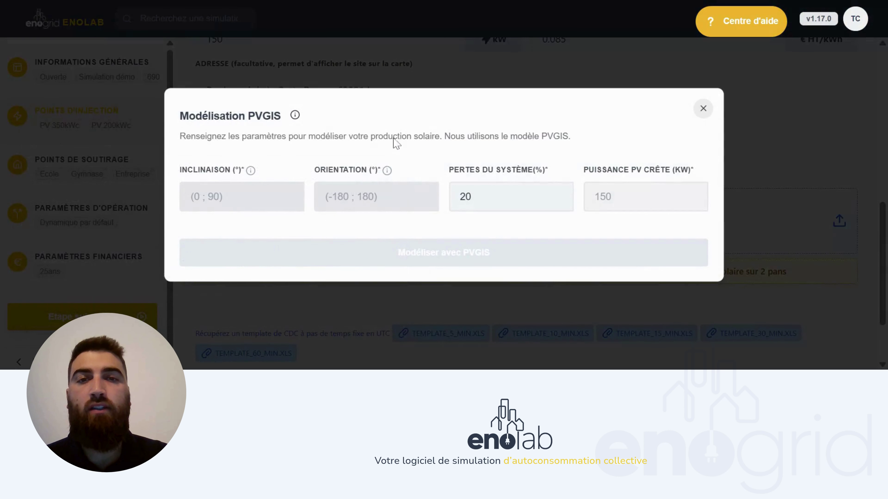
left_click(241, 196)
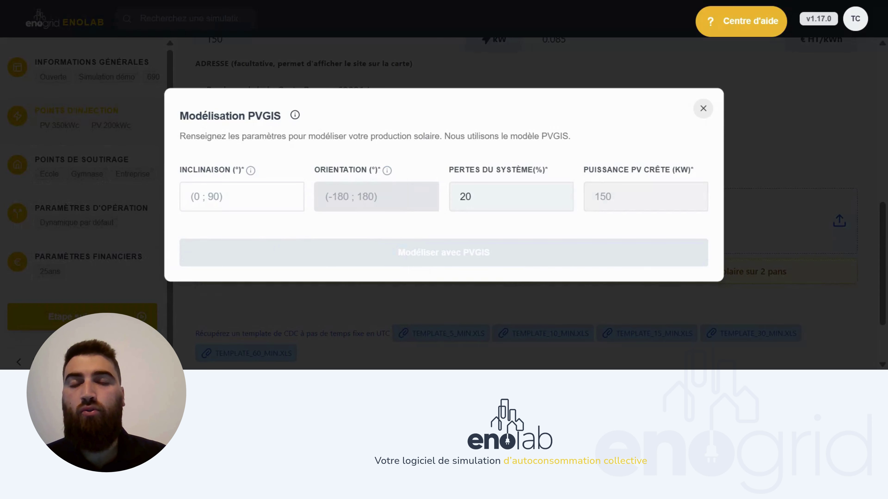
type("15")
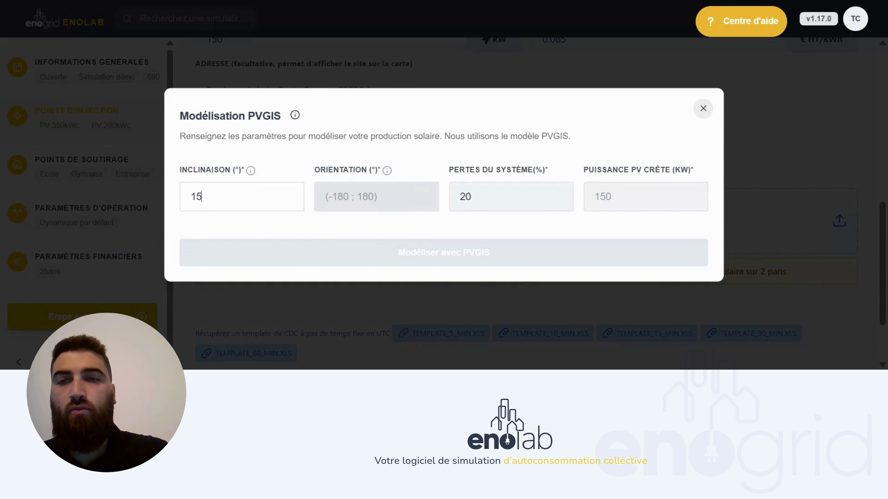
left_click(363, 210)
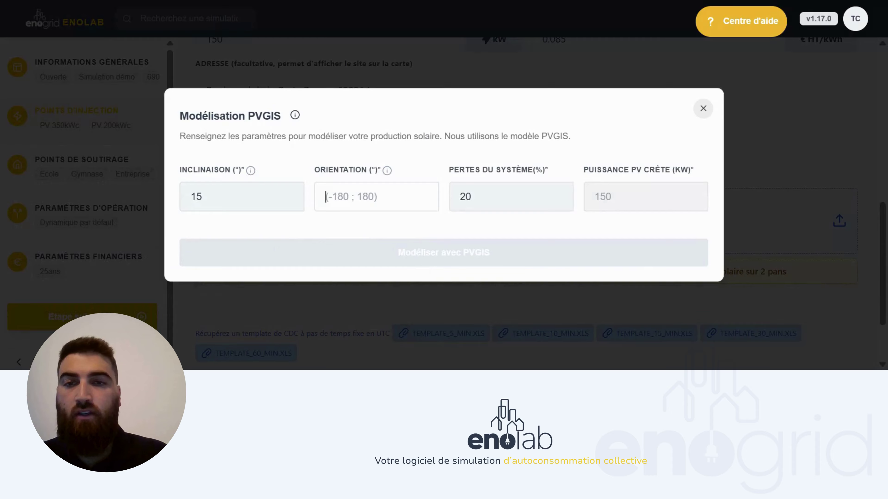
type("0")
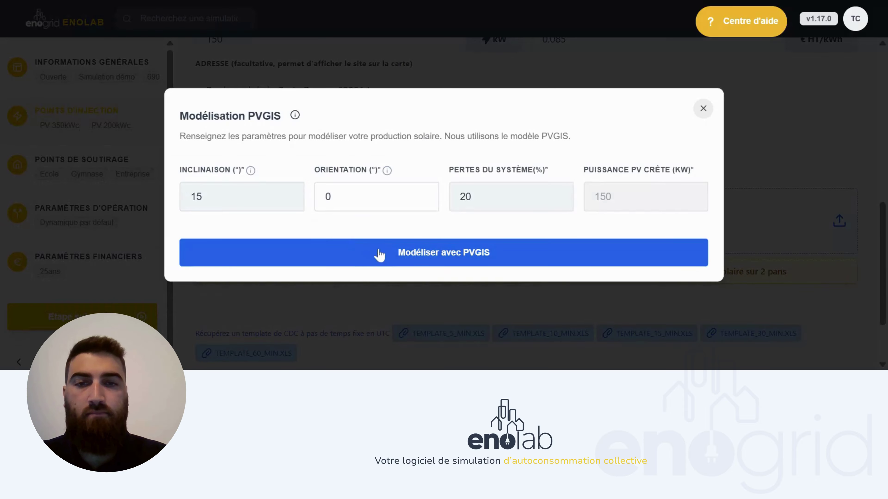
left_click(377, 255)
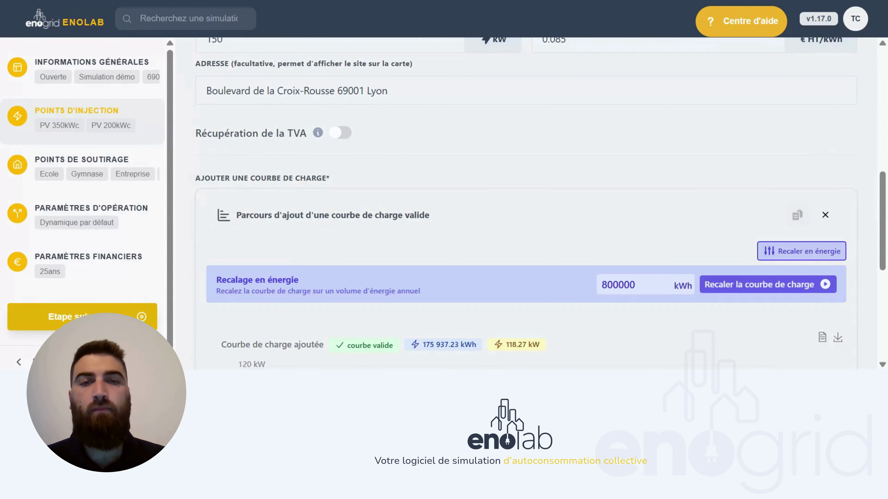
- Rescale the PV 150kWc load curve from 800000 to 200000 kWh per year
scroll(394, 250, "down", 5)
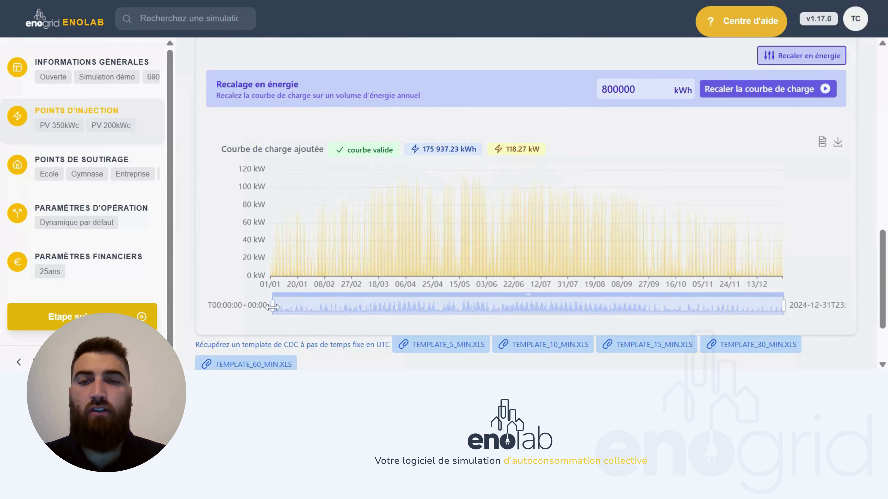
left_click_drag(273, 306, 681, 313)
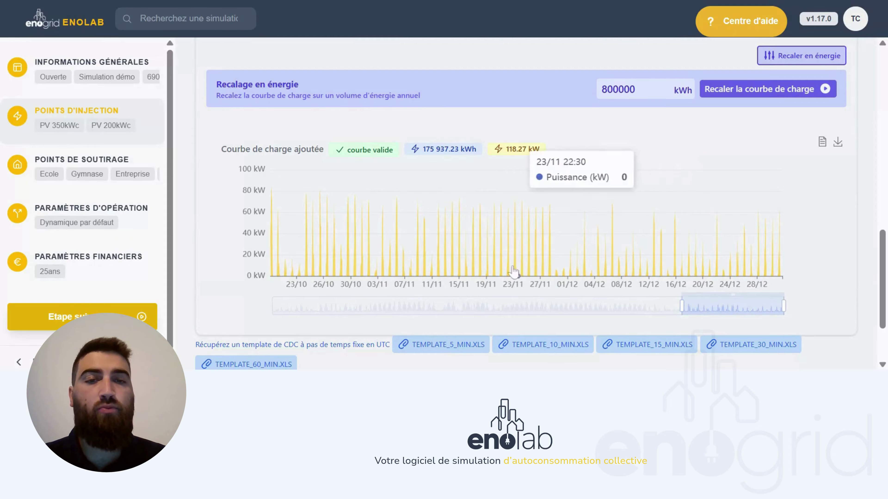
scroll(608, 137, "up", 2)
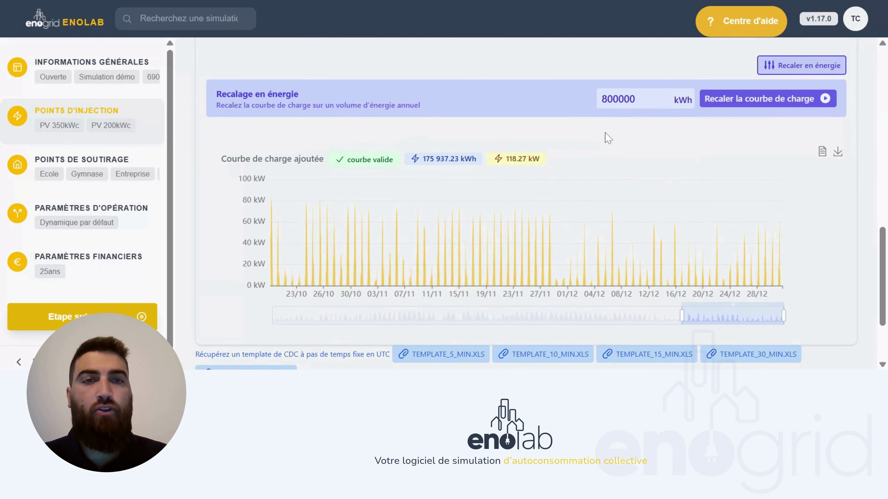
double_click(618, 122)
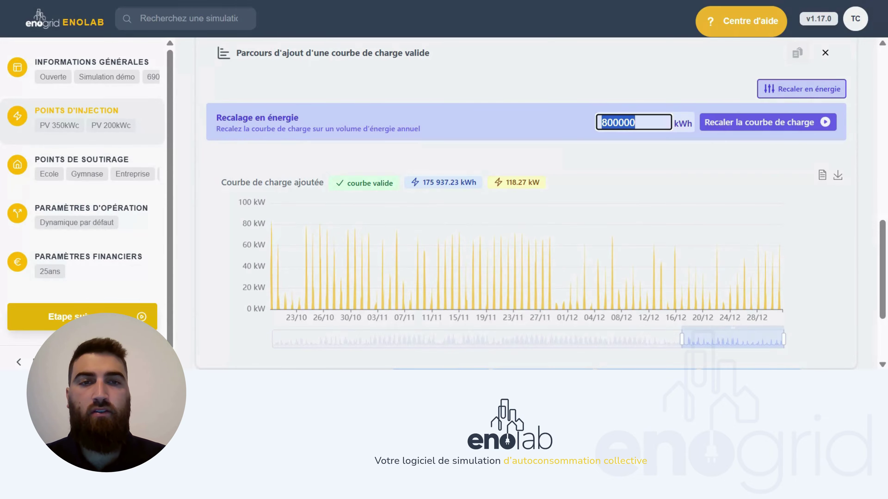
type("200000")
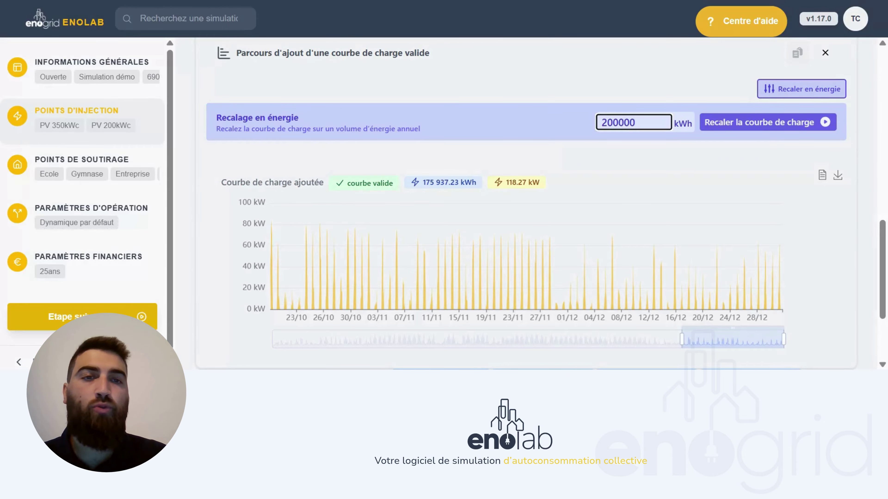
left_click(713, 123)
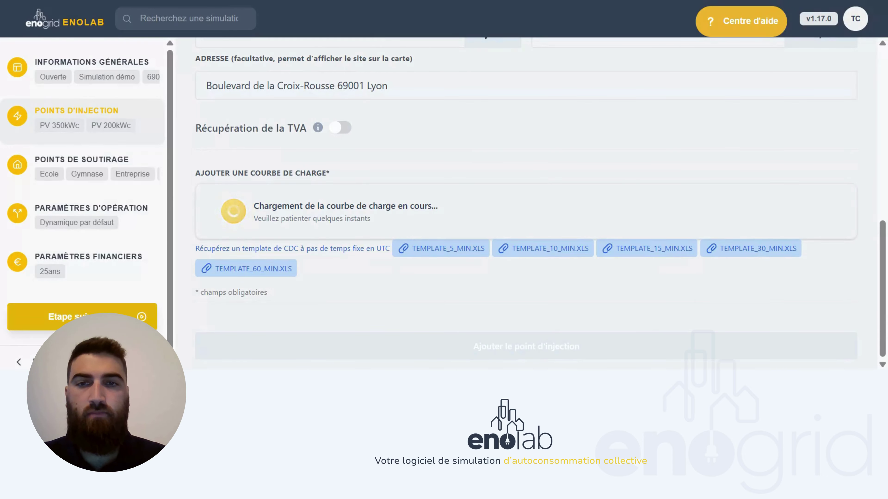
- Add PV 150kWc to the injection points list
scroll(553, 133, "down", 1)
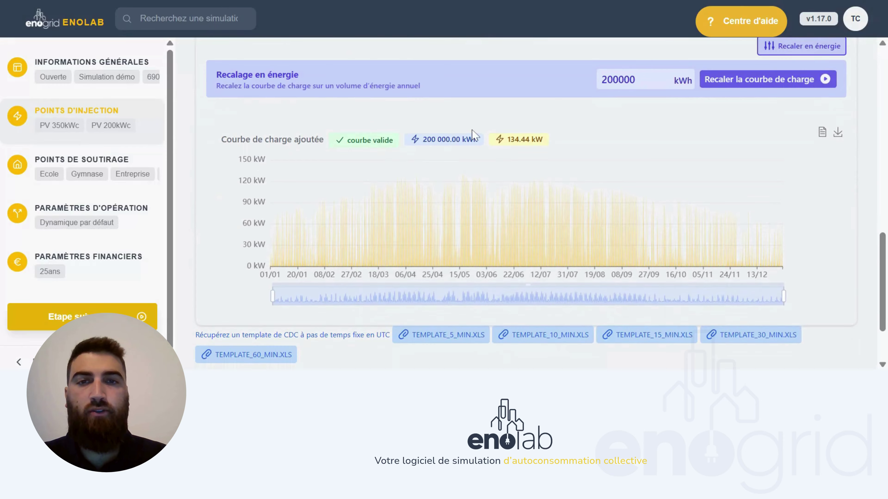
scroll(472, 133, "down", 1)
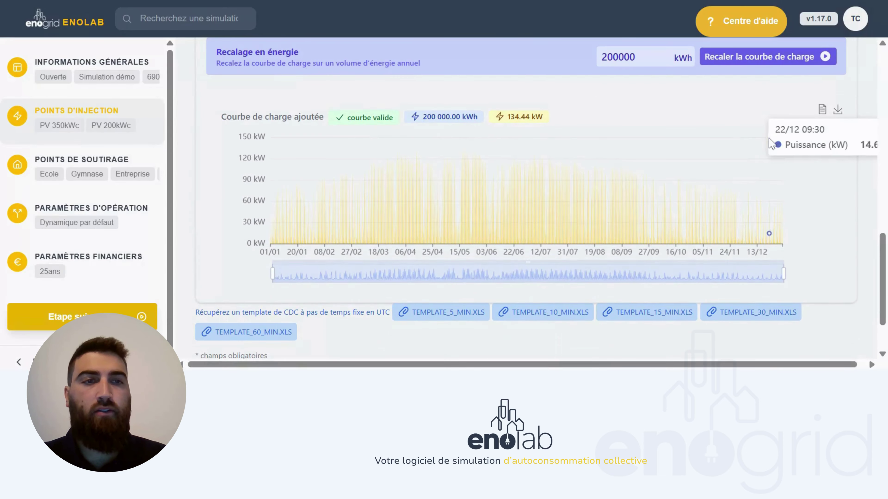
scroll(822, 224, "down", 2)
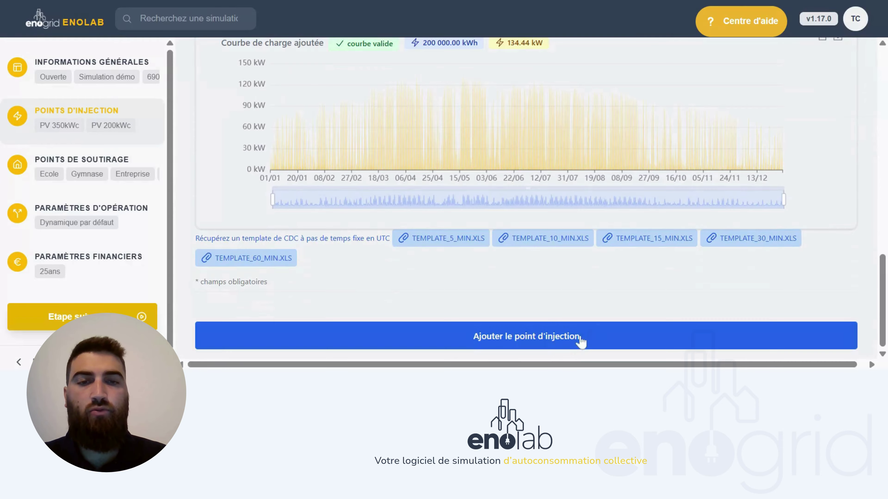
left_click(556, 338)
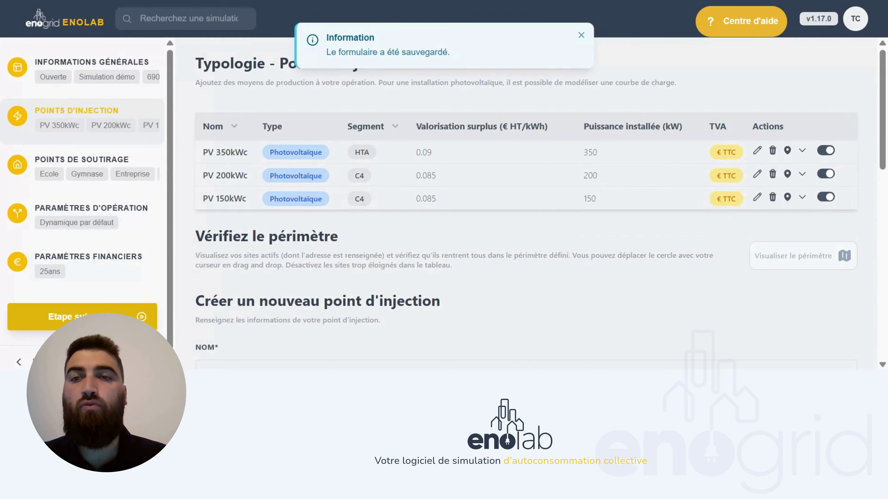
- Start a consumption point named Industriel at Cours Charlemagne, 69002 Lyon
left_click(113, 169)
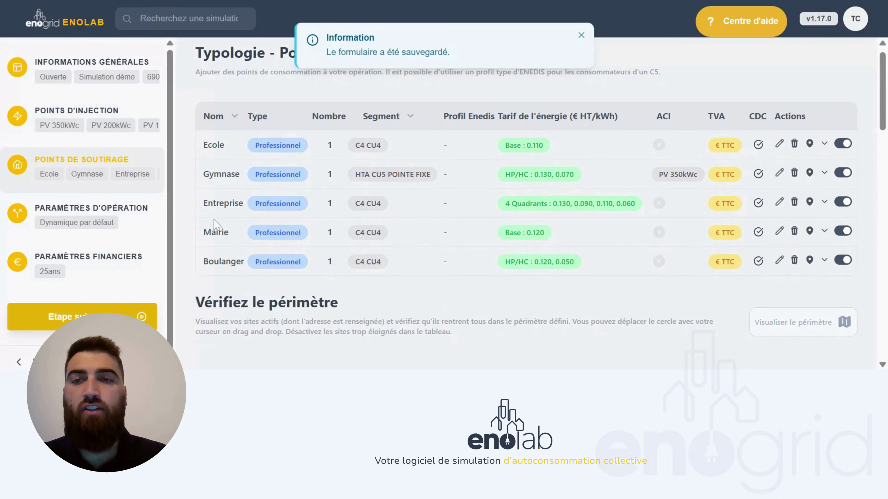
scroll(192, 254, "down", 1)
scroll(191, 254, "down", 4)
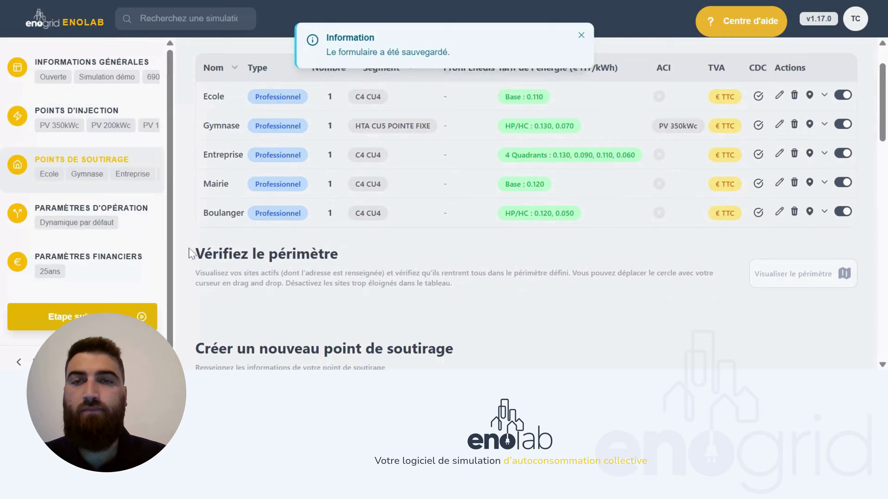
left_click(582, 35)
scroll(524, 220, "down", 4)
left_click(210, 153)
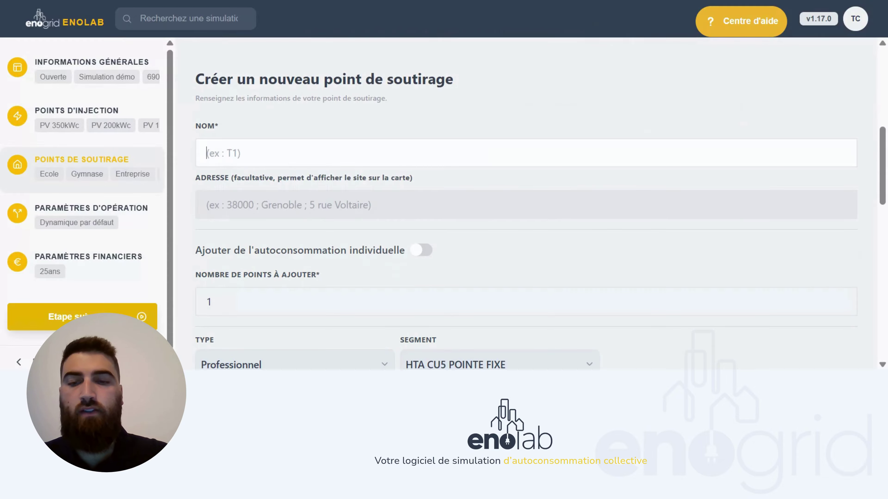
type("Industriel")
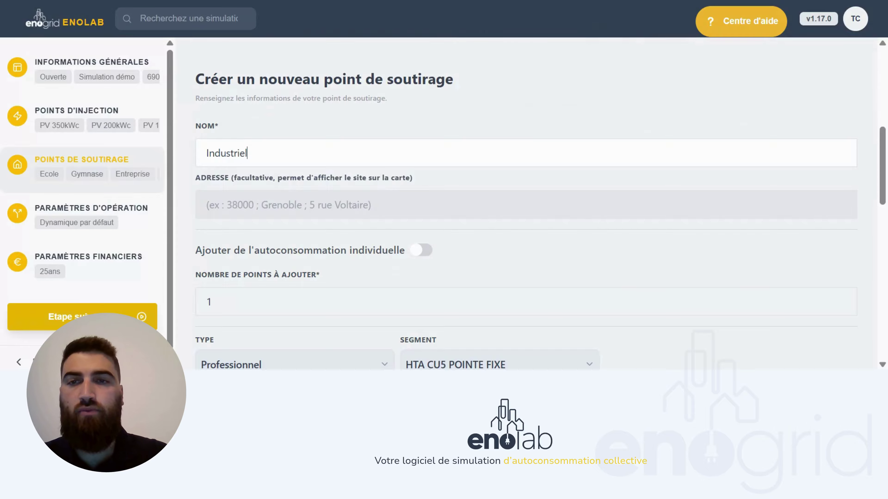
left_click(210, 205)
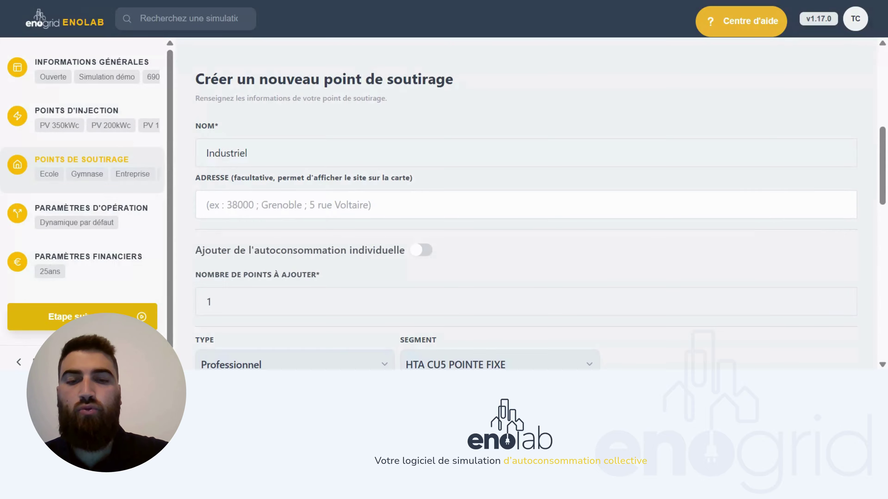
type("69002")
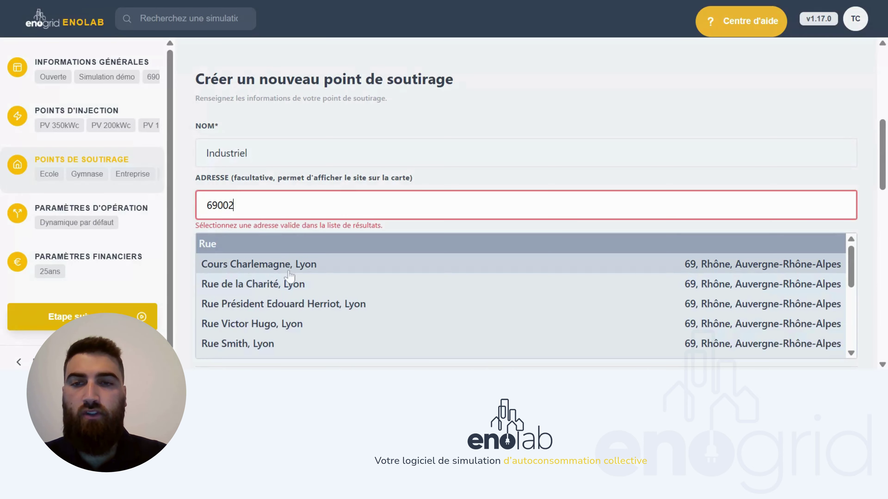
left_click(273, 264)
- Toggle individual self-consumption on, then back off
scroll(213, 254, "down", 4)
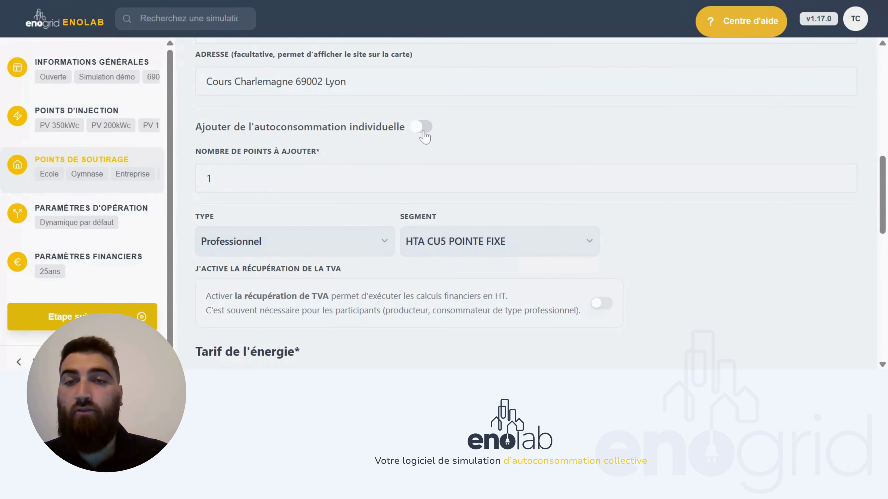
left_click(423, 128)
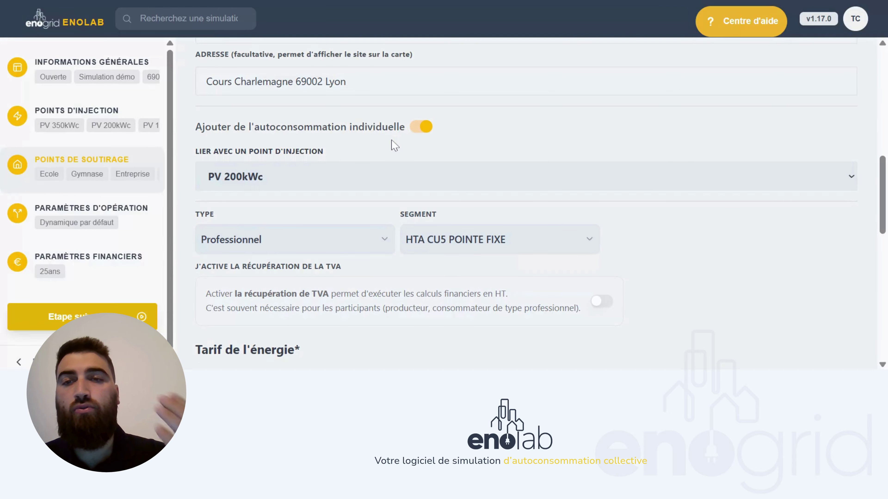
left_click(420, 129)
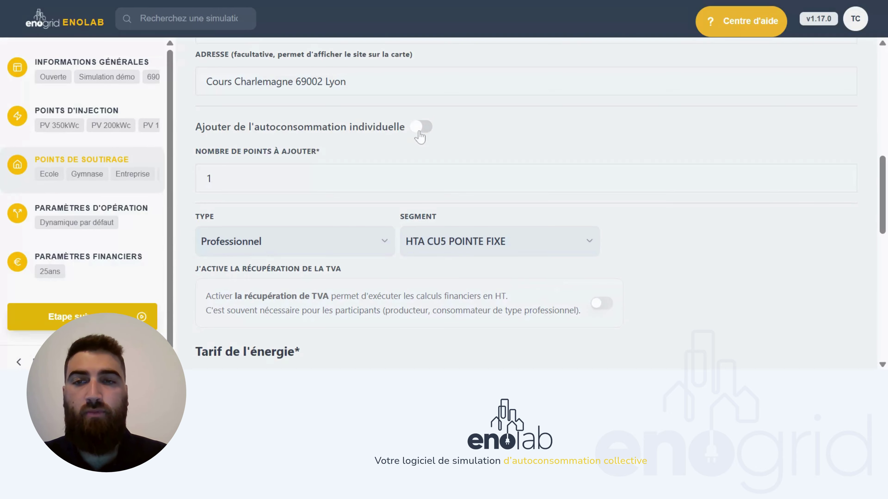
scroll(385, 165, "down", 3)
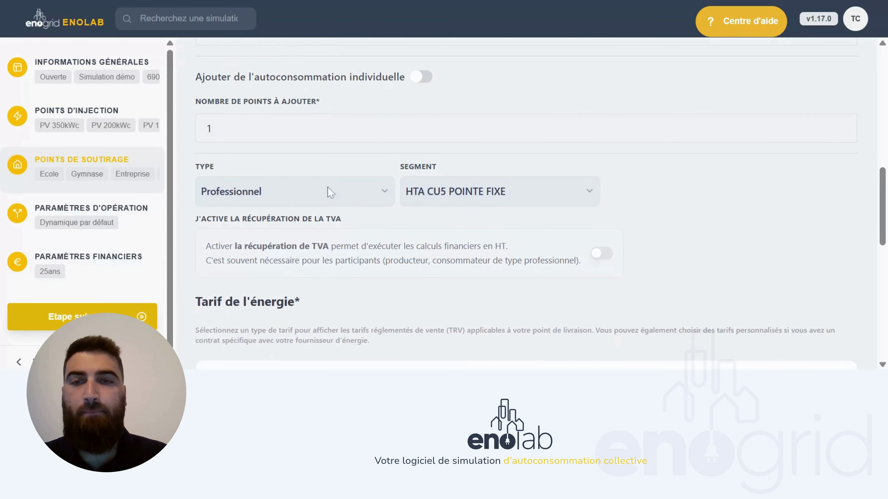
scroll(331, 191, "down", 1)
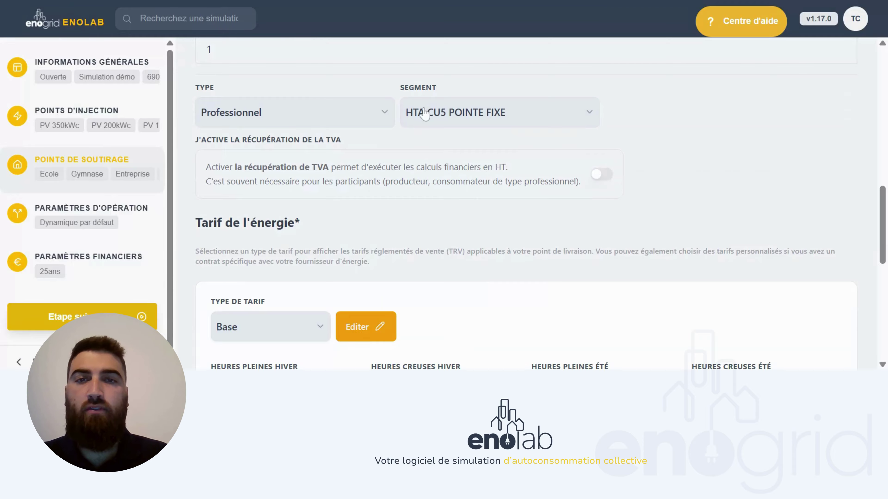
- Try the Particulier customer type with the C5 TRV Base segment
left_click(356, 113)
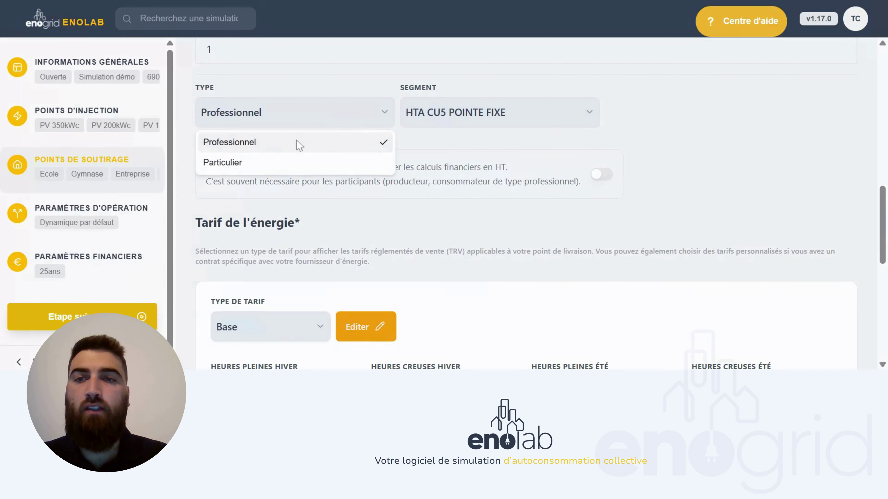
left_click(264, 163)
left_click(422, 119)
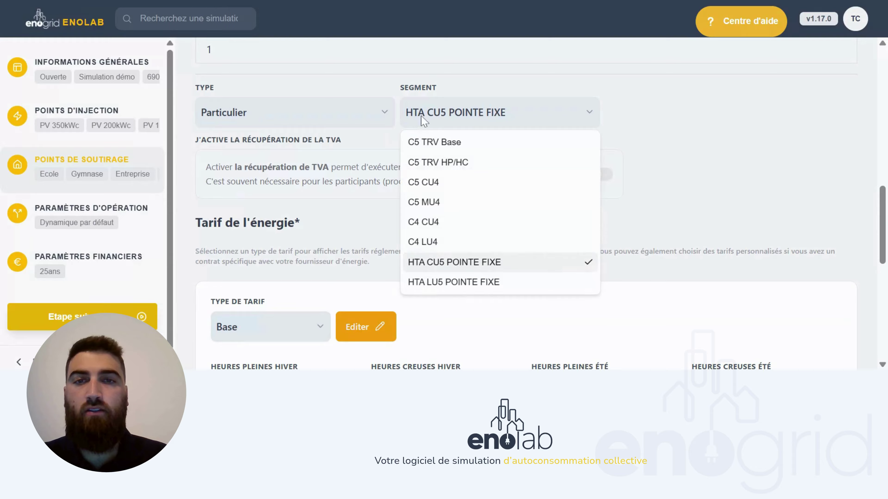
left_click(421, 139)
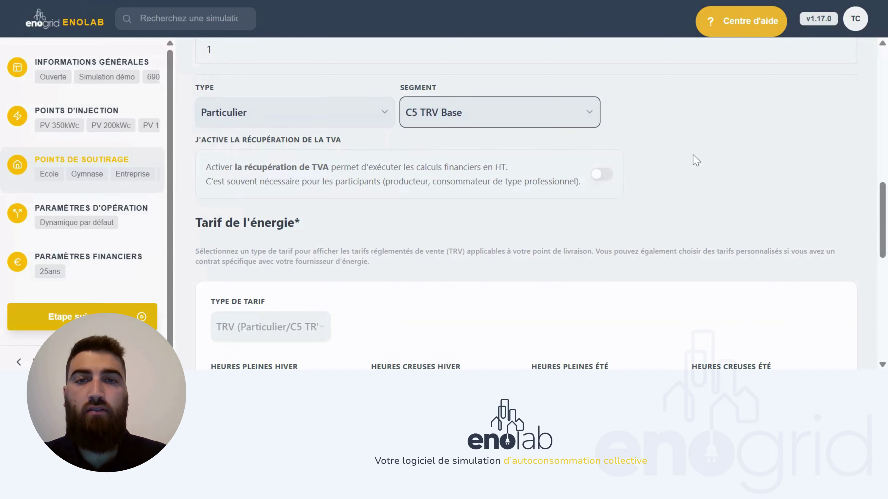
scroll(693, 158, "down", 10)
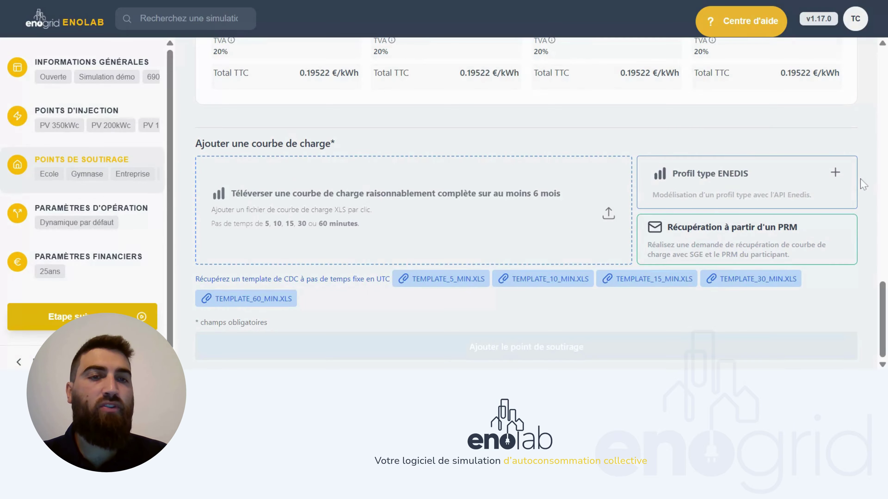
scroll(853, 158, "up", 10)
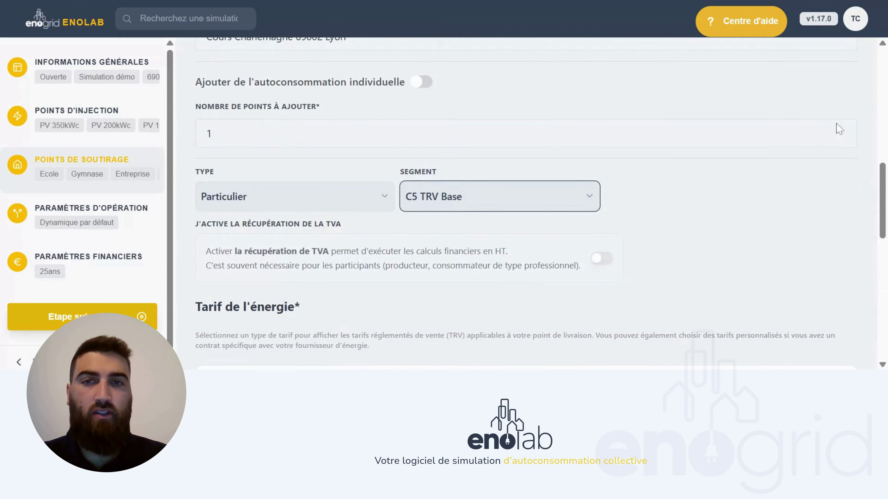
- Switch to Professionnel with segment HTA CU5 POINTE FIXE and scroll to the tariff section
left_click(368, 208)
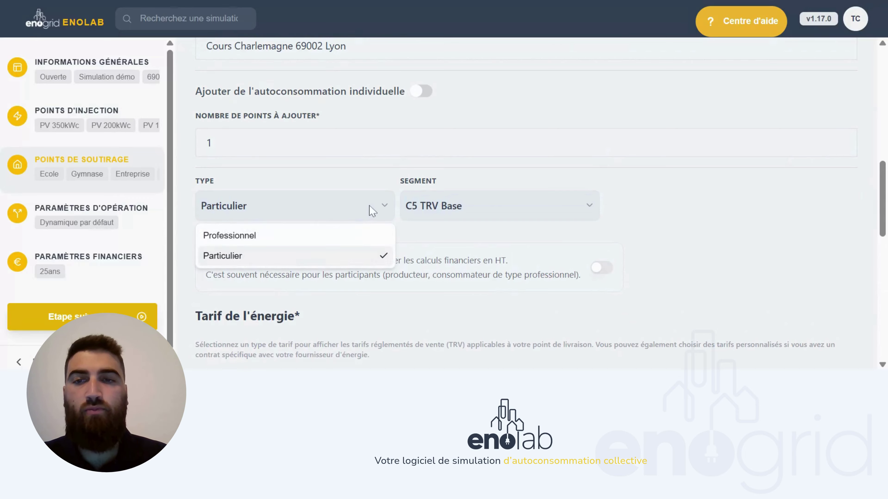
left_click(274, 236)
left_click(470, 206)
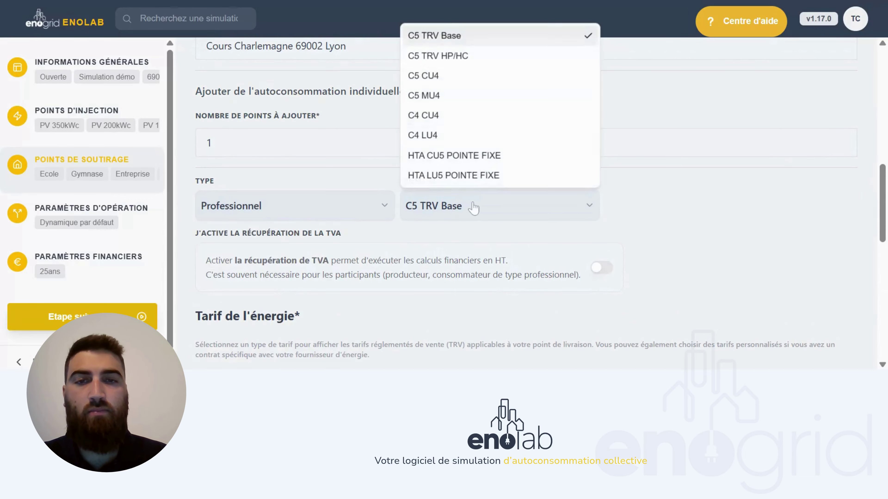
left_click(476, 156)
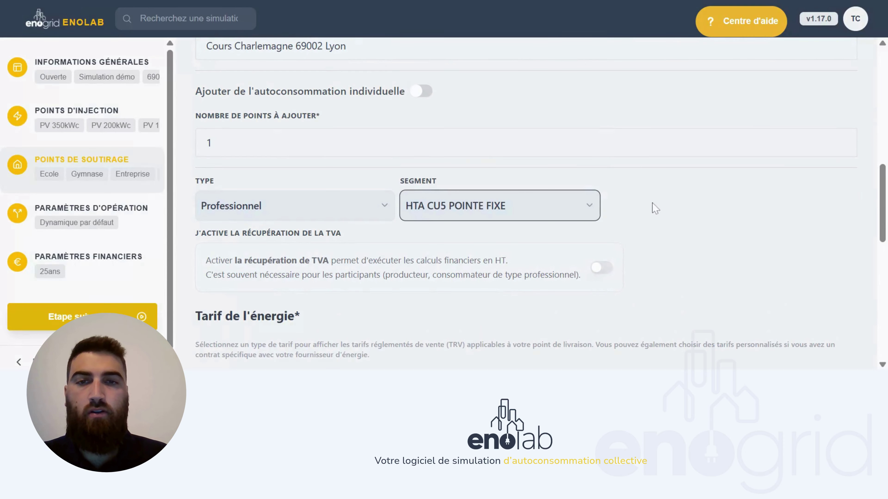
scroll(654, 205, "down", 2)
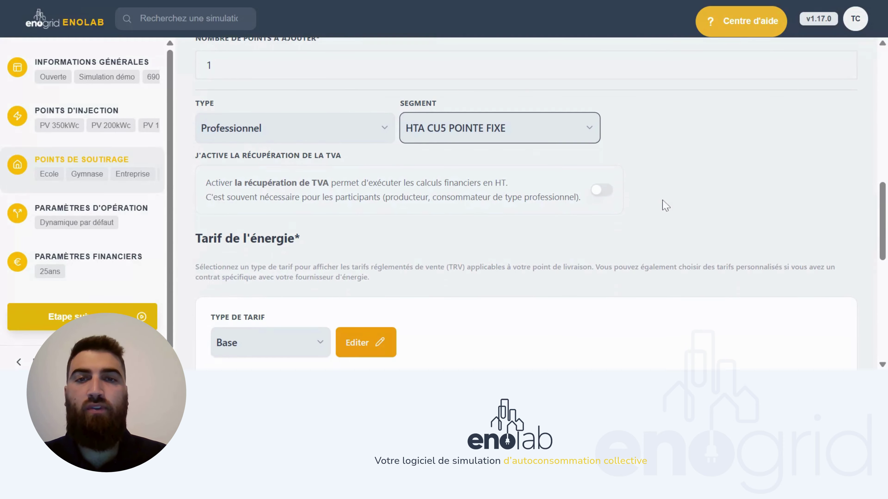
scroll(665, 205, "down", 4)
scroll(667, 205, "down", 2)
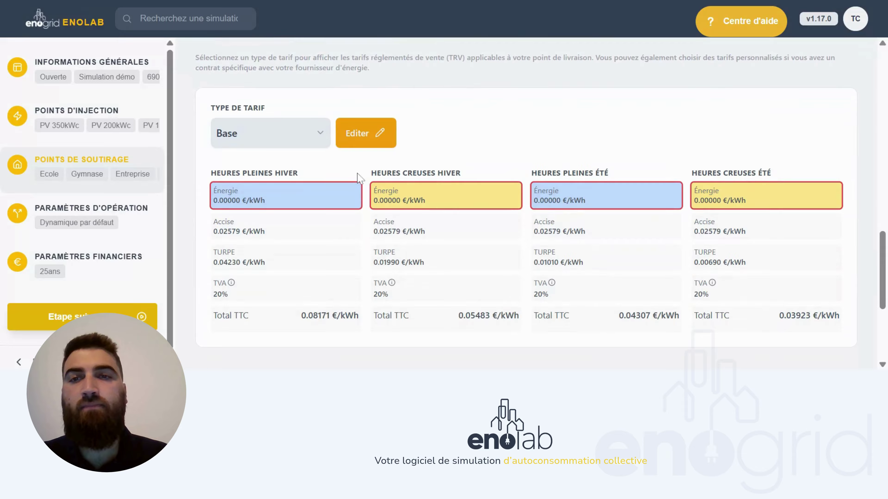
- Choose the 4 Quadrants tariff with energy prices 0.13, 0.10, 0.11 and 0.07 €/kWh
left_click(293, 134)
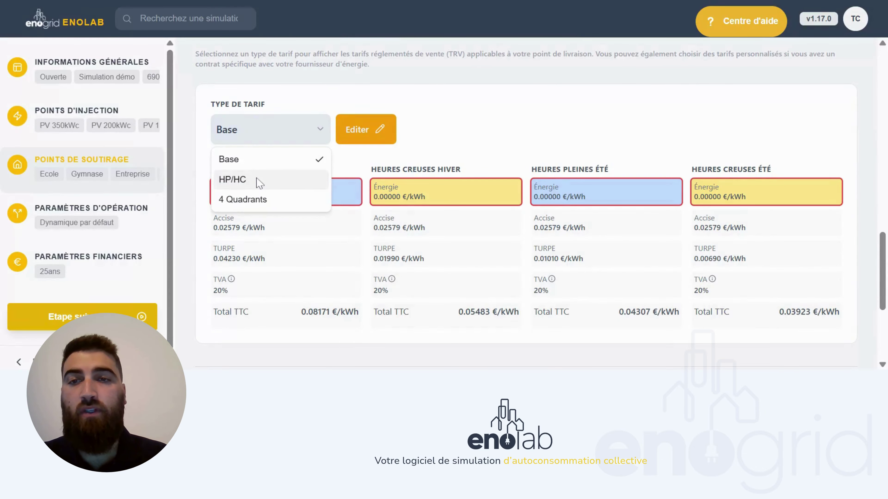
left_click(260, 199)
left_click(358, 140)
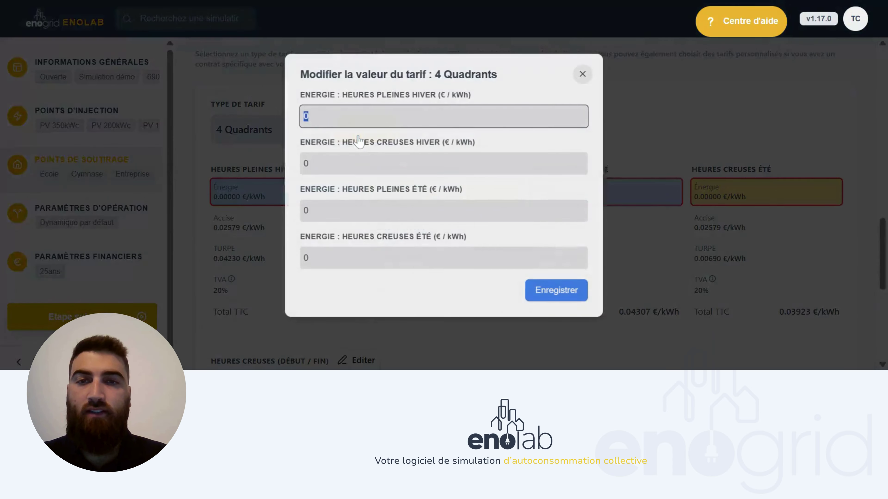
type("0")
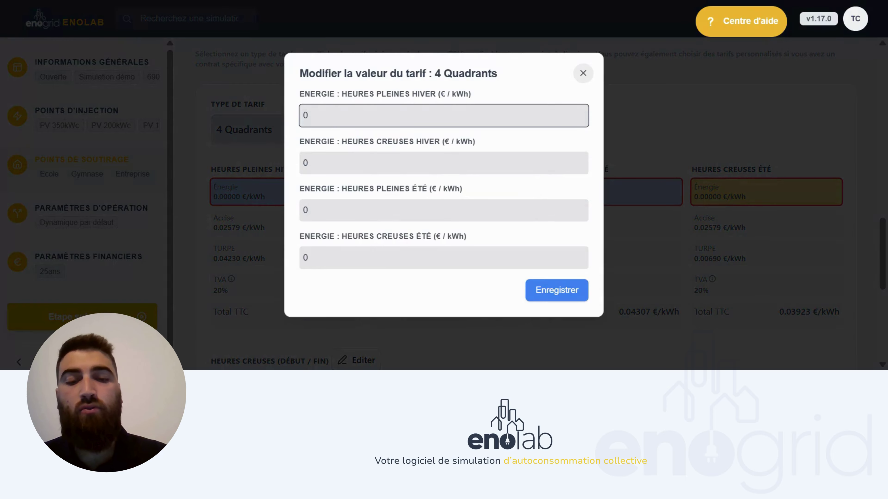
type(",13")
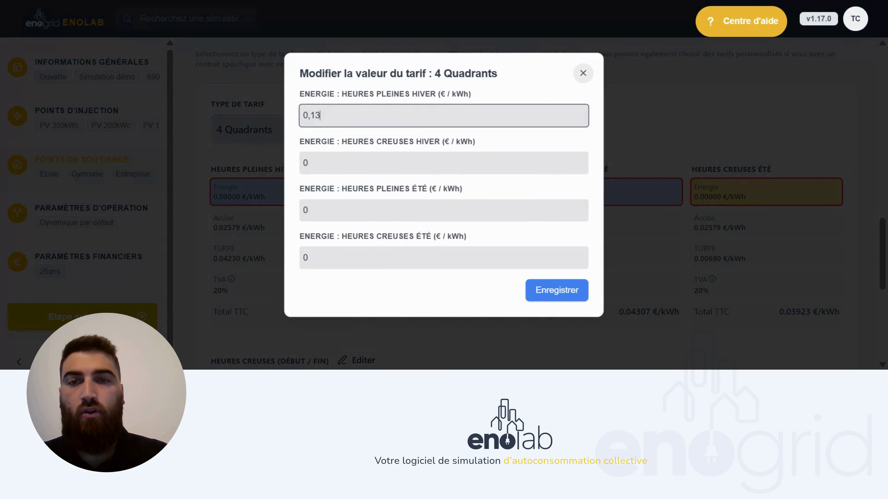
left_click(353, 159)
type(",")
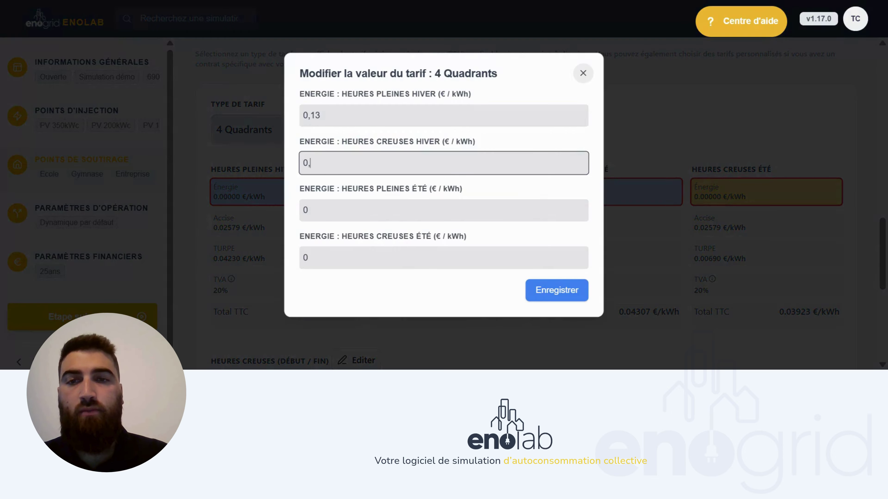
type("1")
left_click(340, 210)
type(",")
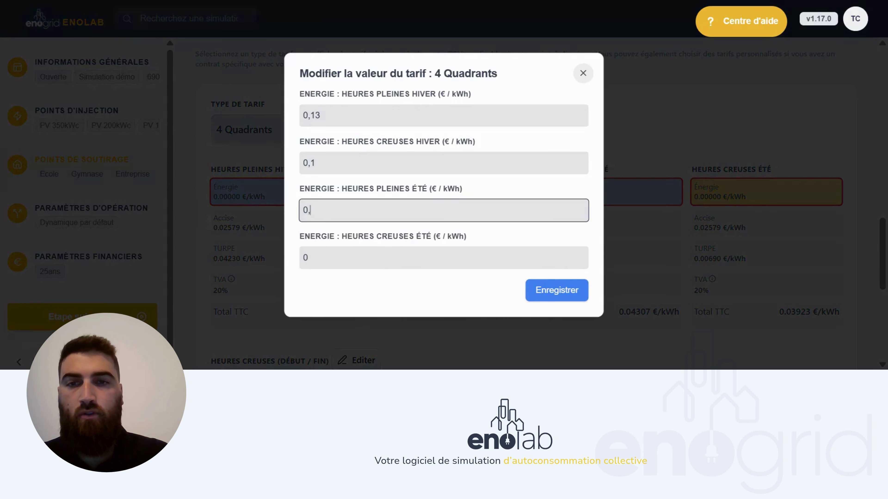
type("11")
left_click(328, 246)
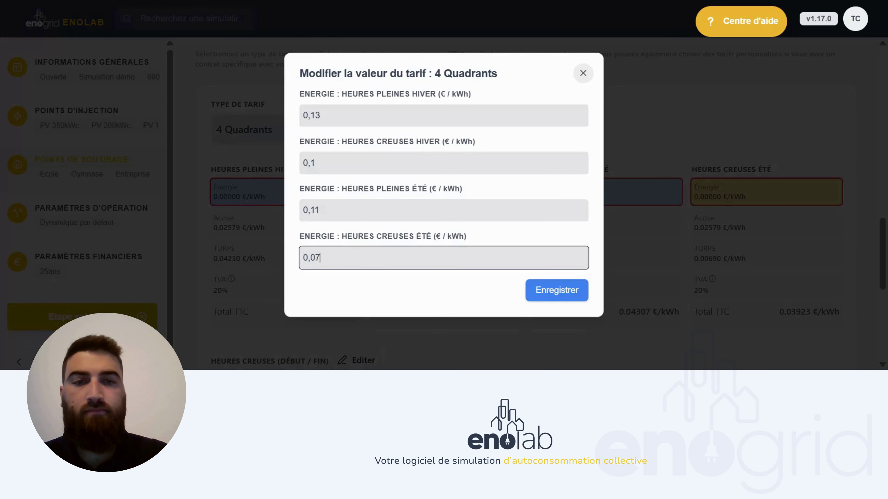
left_click(546, 295)
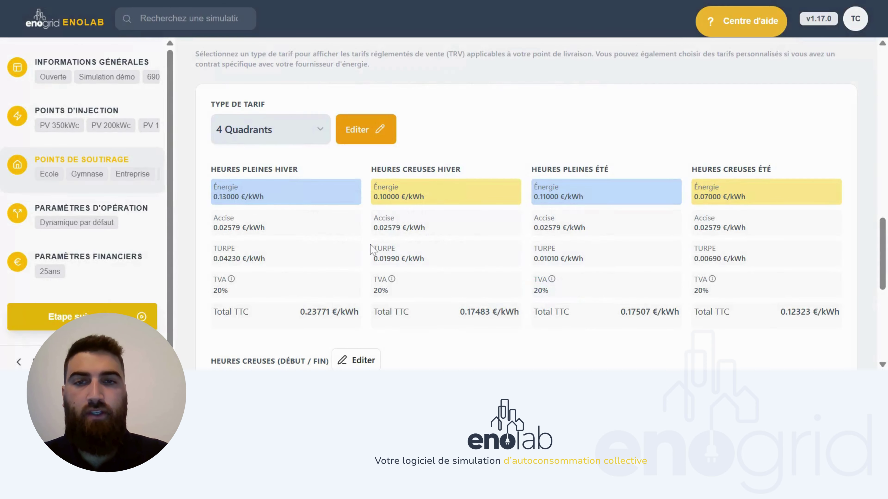
scroll(371, 249, "down", 1)
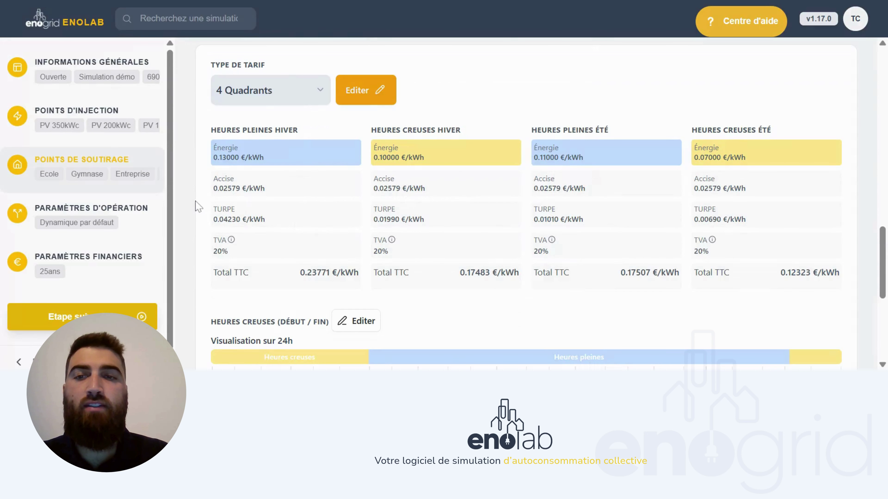
scroll(195, 229, "down", 1)
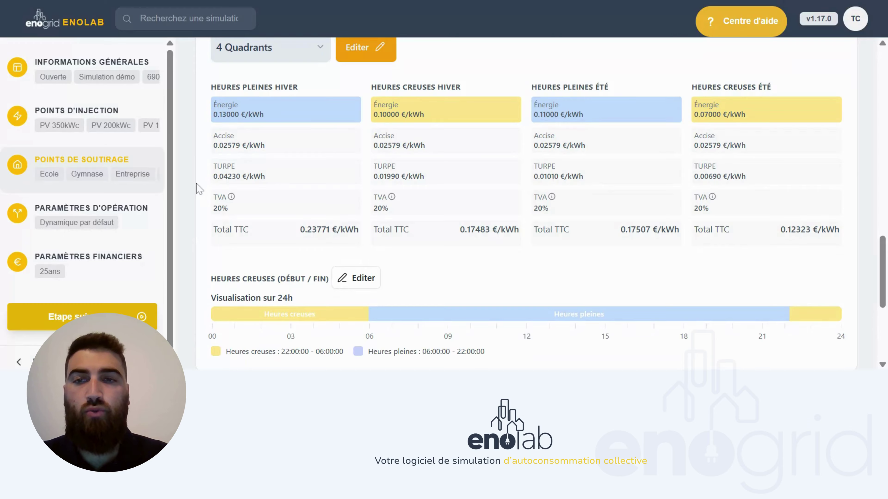
scroll(196, 191, "down", 1)
scroll(200, 189, "down", 2)
scroll(199, 188, "down", 1)
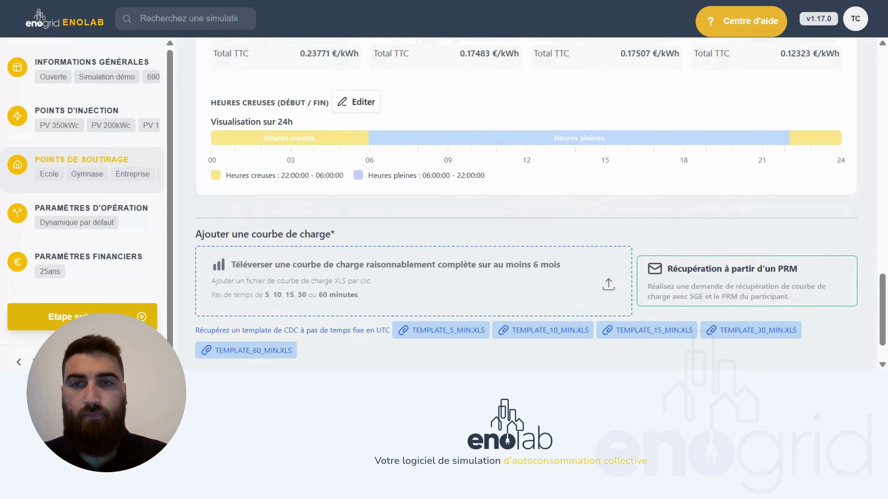
left_click(350, 105)
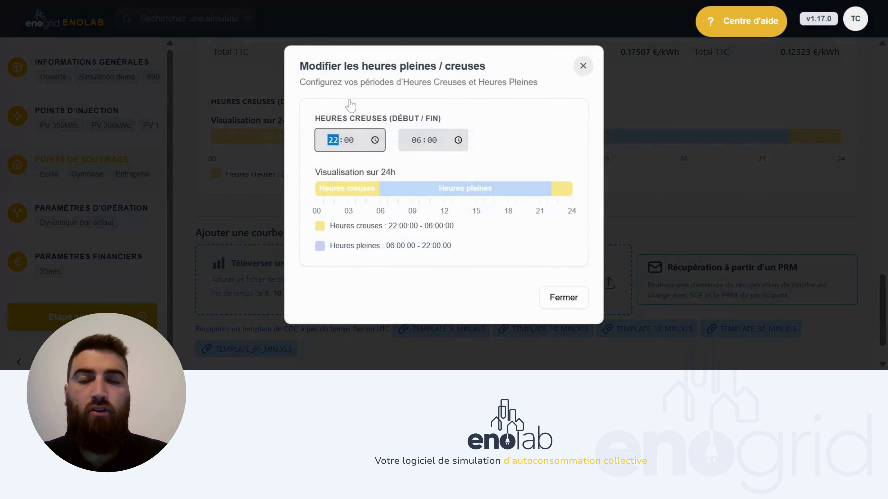
left_click(582, 66)
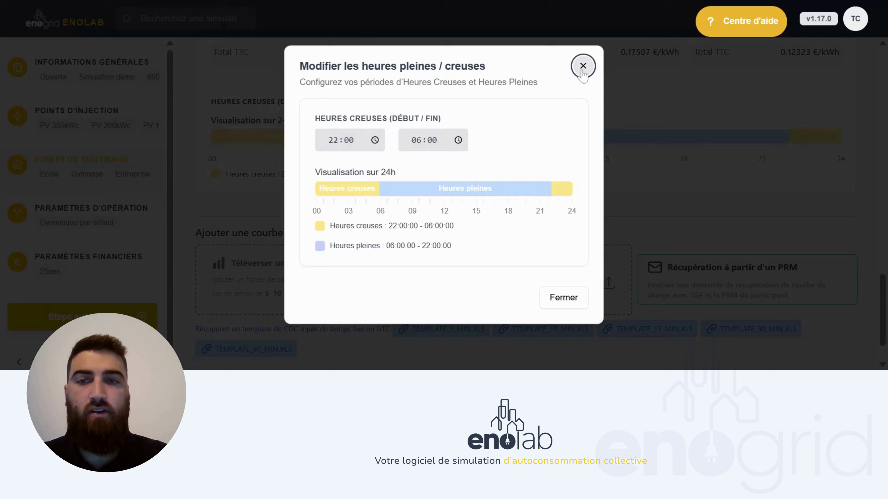
scroll(439, 150, "down", 1)
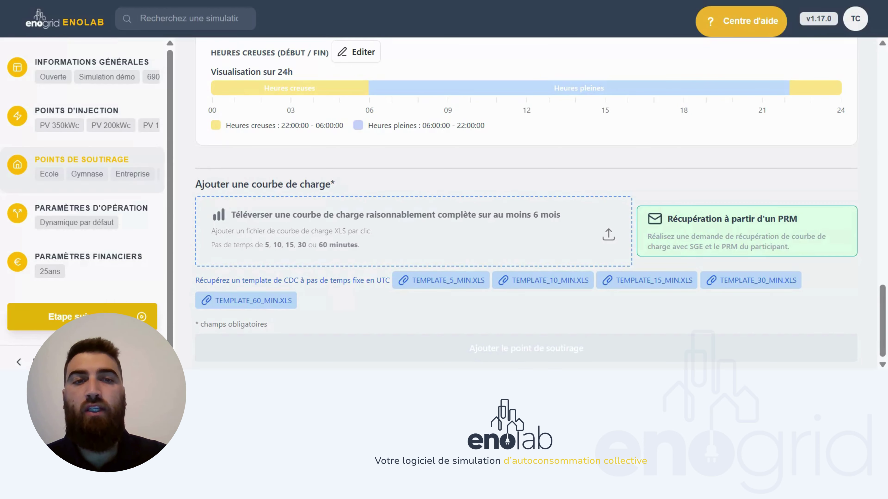
- Request a PRM load-curve recovery with meter number, holder name, e-mail and requester Bureau d'étude
left_click(686, 234)
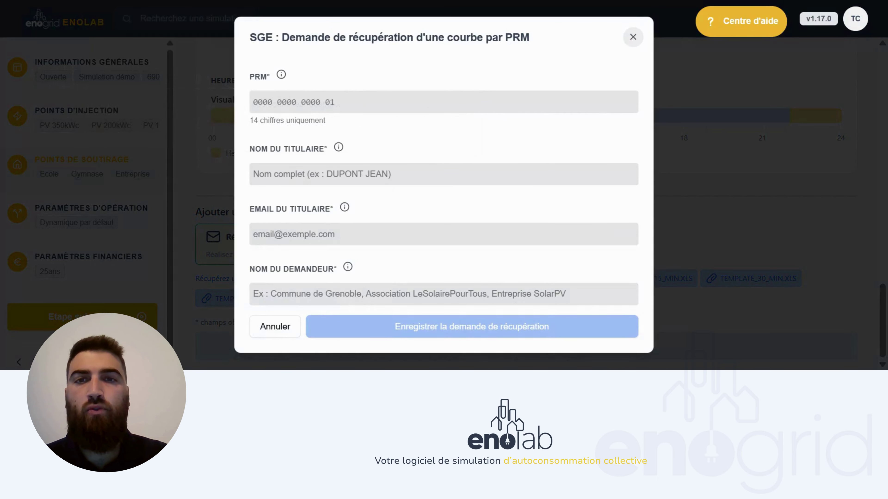
type("1234 56")
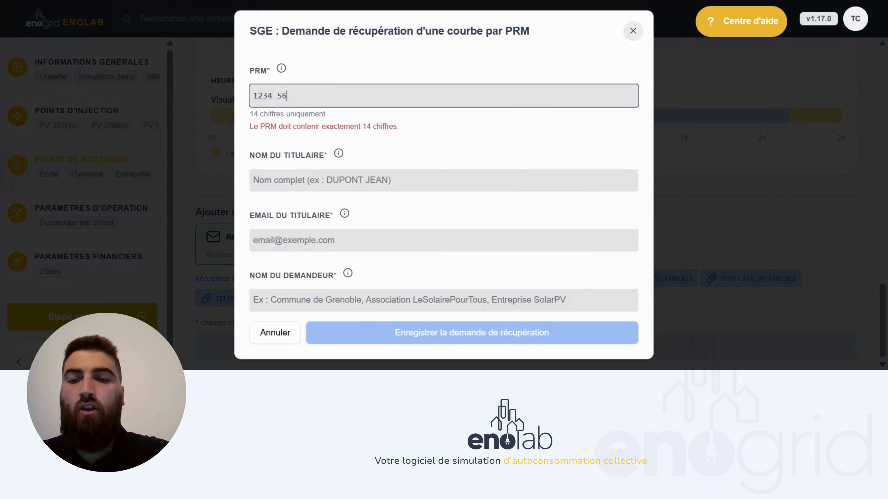
type("78 9123 4")
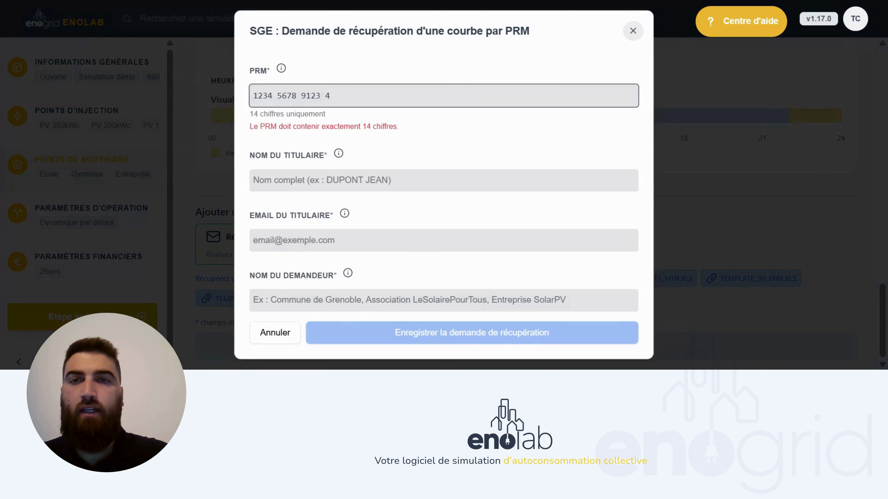
type("5")
left_click(443, 174)
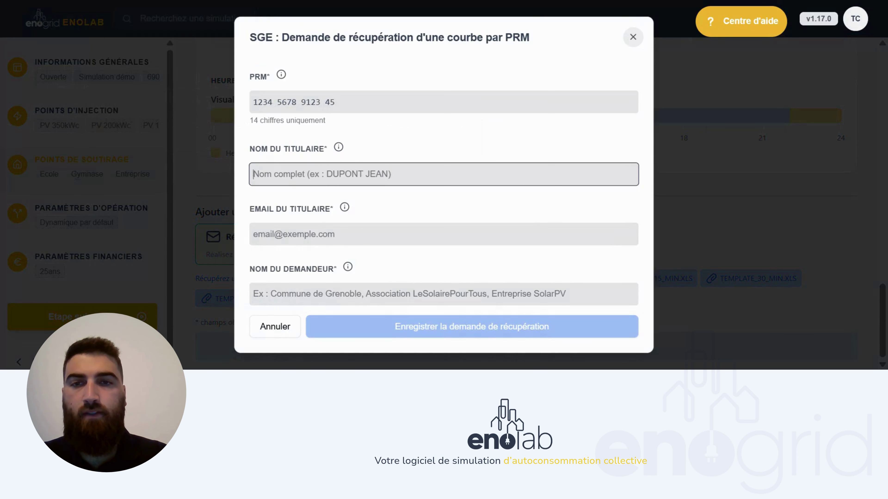
type("Industriel")
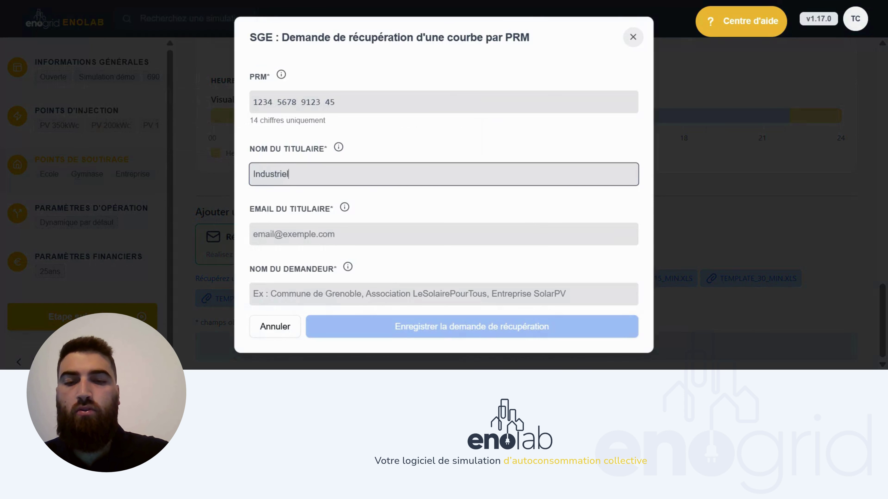
left_click(443, 234)
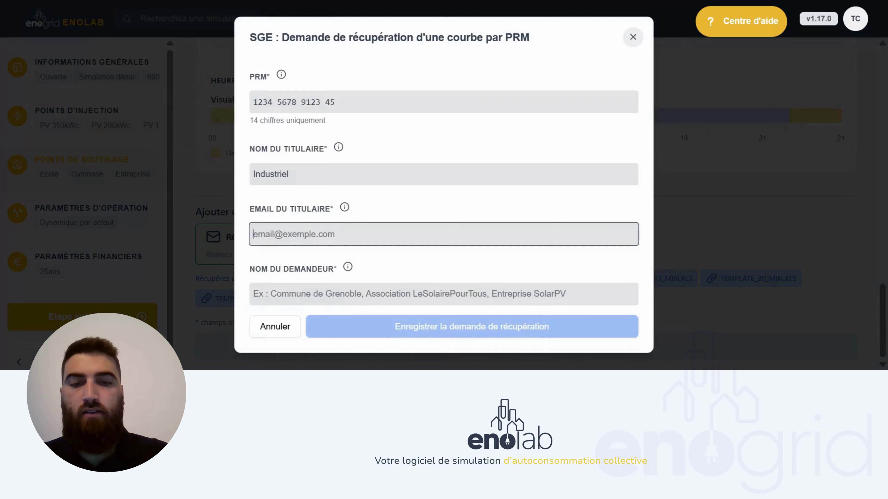
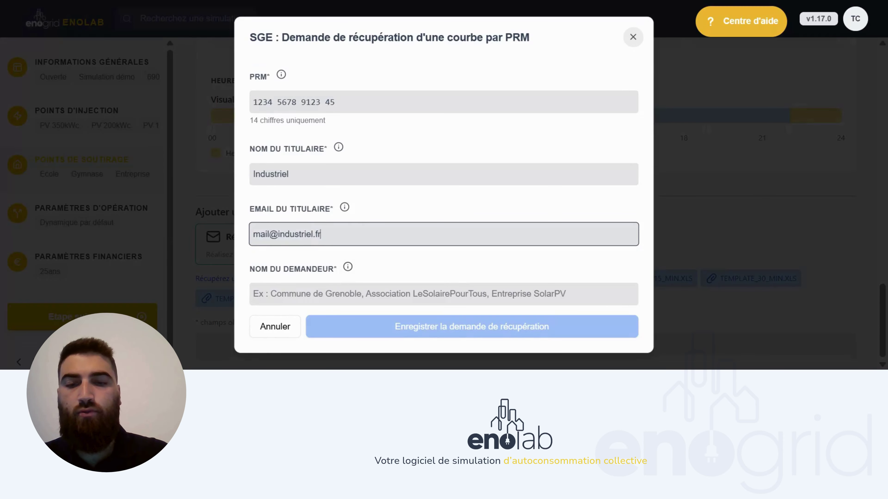
left_click(350, 294)
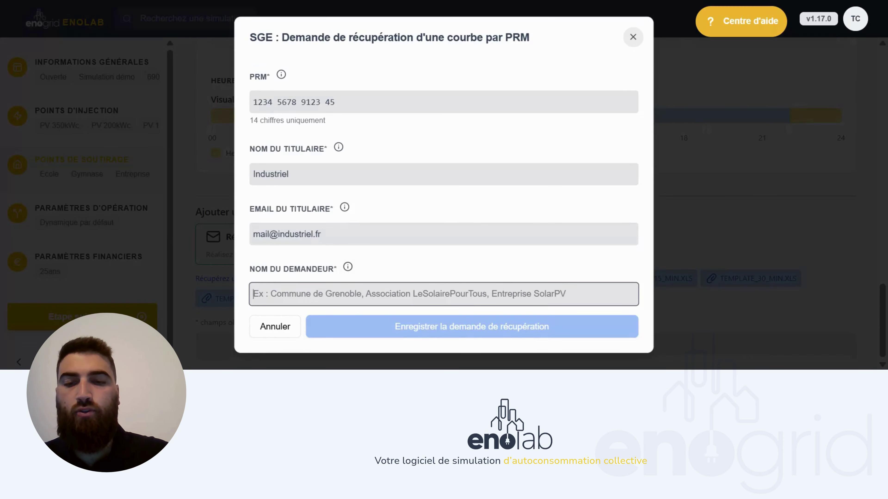
type("Bureau d'étude")
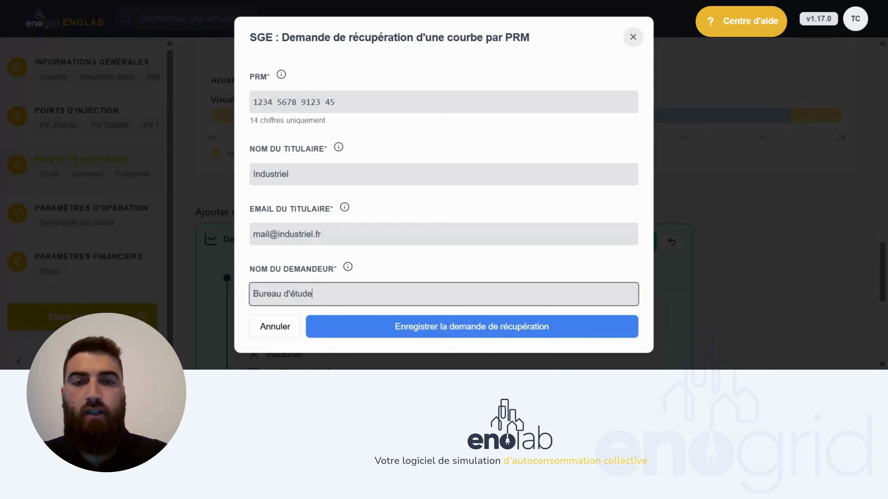
left_click(371, 331)
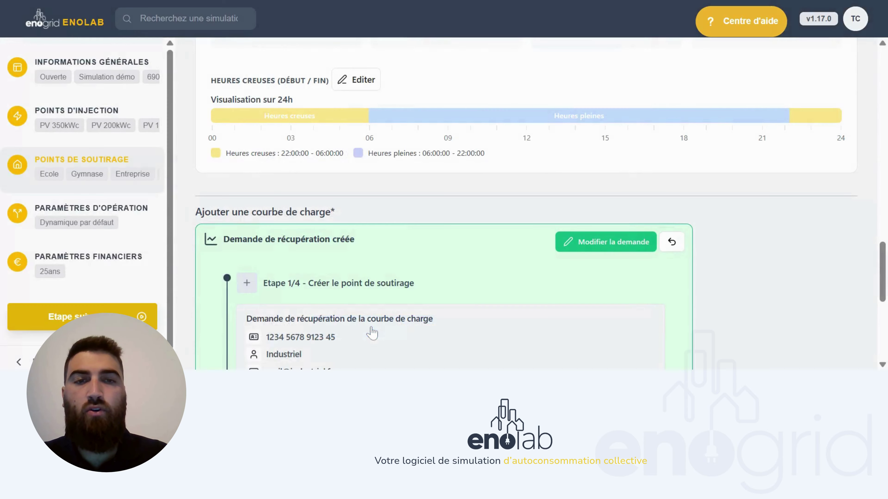
- Cancel the recovery request and check the uploaded 726 882.75 kWh, 127.88 kW load curve
scroll(829, 265, "down", 5)
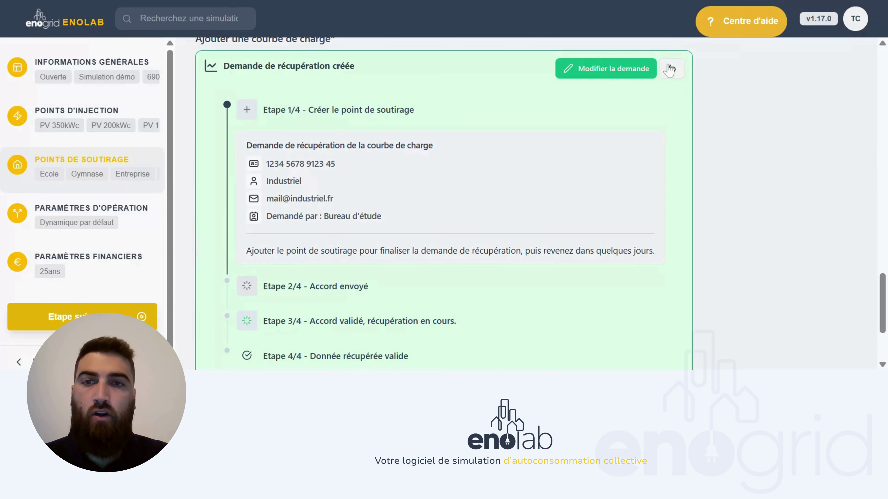
left_click(670, 69)
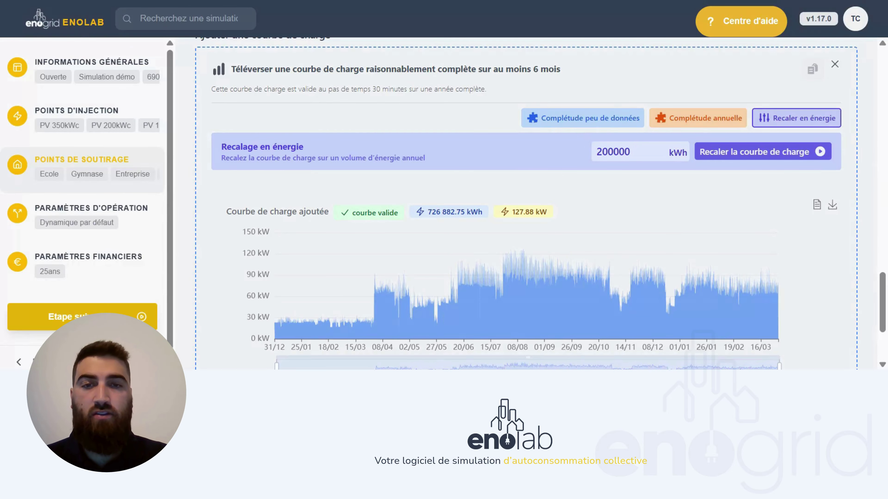
scroll(540, 204, "down", 1)
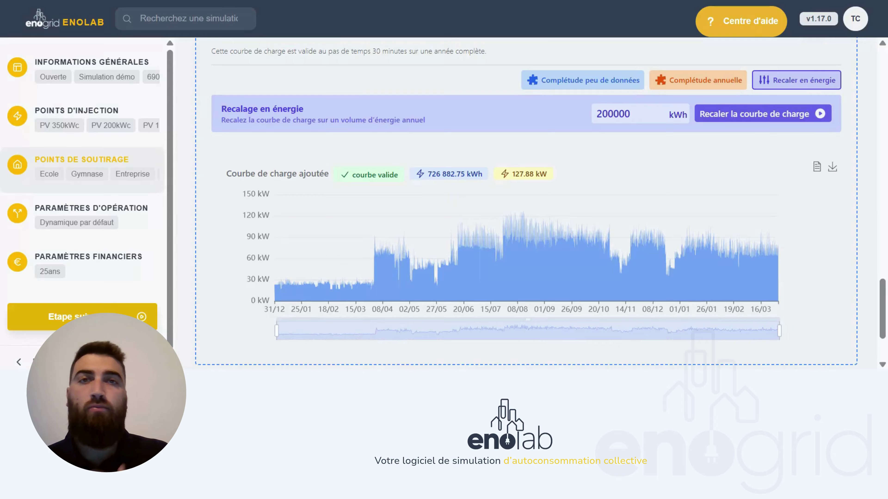
scroll(464, 279, "down", 3)
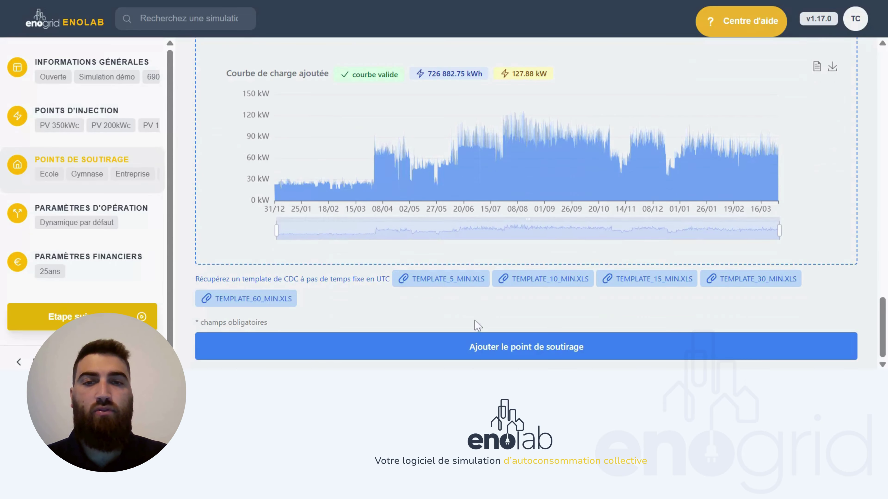
- Add Industriel as the sixth consumption point and dismiss the save notice
left_click(474, 346)
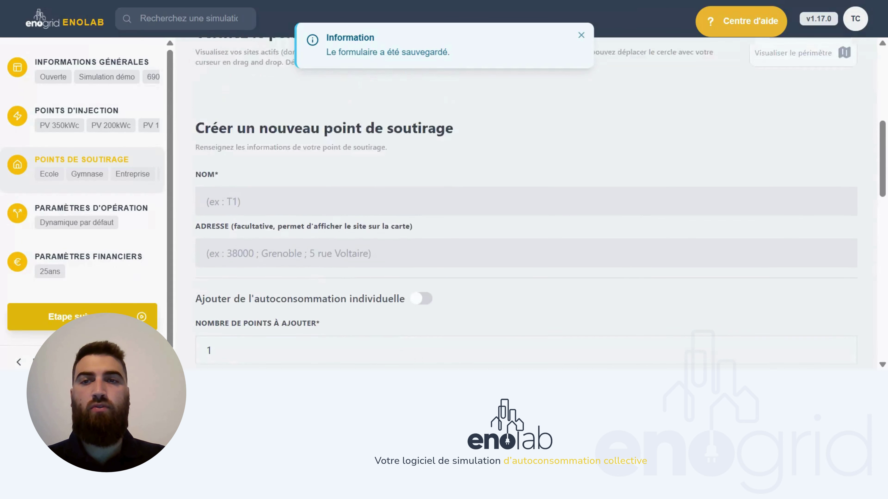
left_click(581, 35)
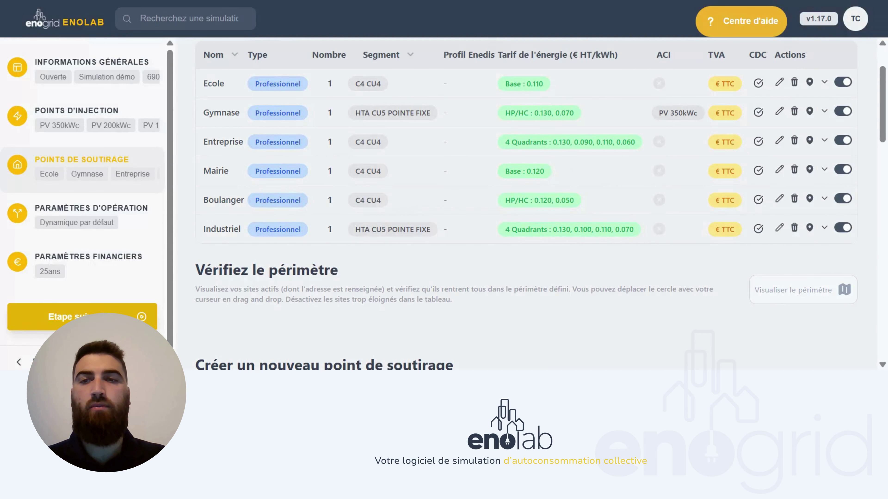
scroll(541, 204, "up", 1)
- In the operation parameters, turn on seasonal participation for consumers
left_click(140, 219)
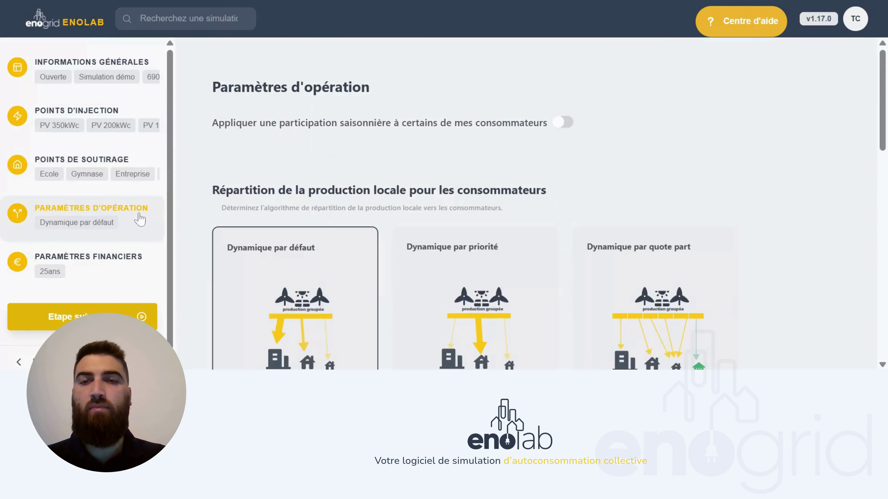
scroll(416, 118, "down", 1)
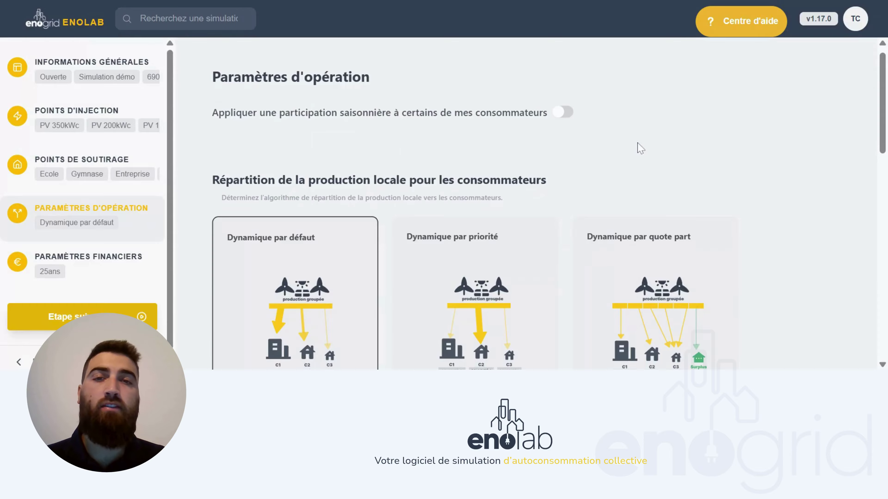
left_click(563, 115)
scroll(564, 119, "down", 2)
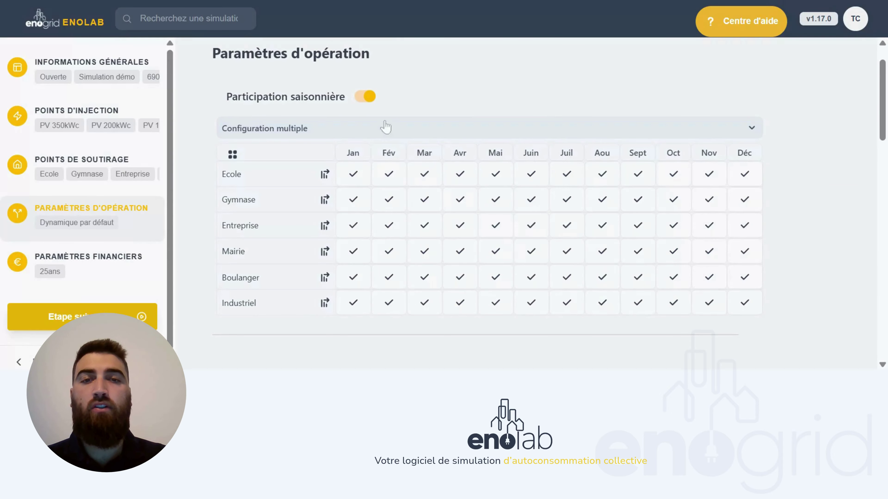
- Exclude Ecole for June, July and August, then remove seasonal participation again
left_click(530, 175)
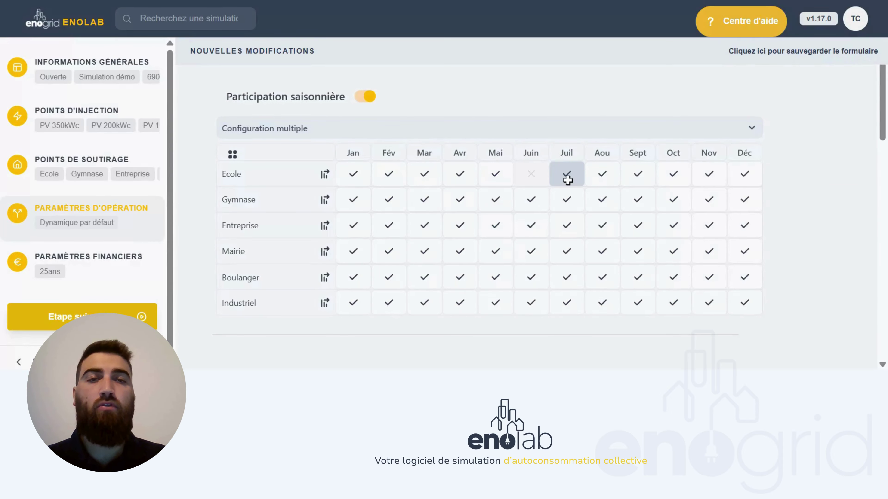
left_click(602, 180)
left_click(572, 174)
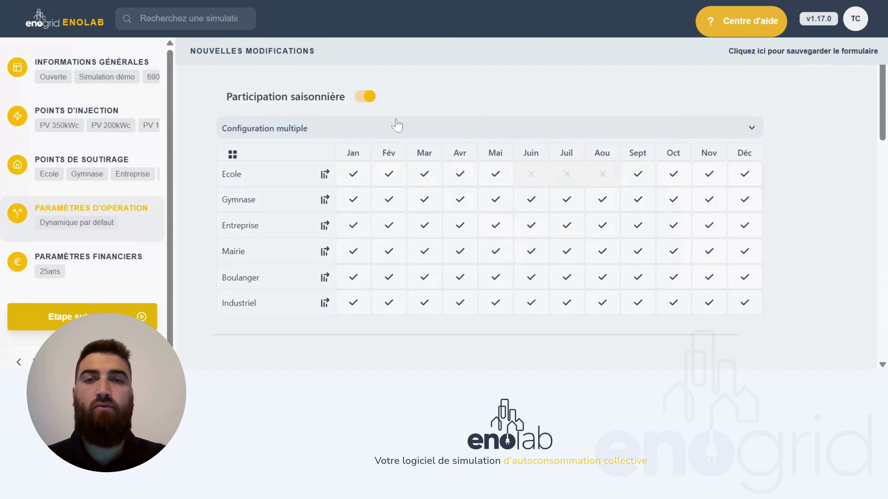
left_click(365, 97)
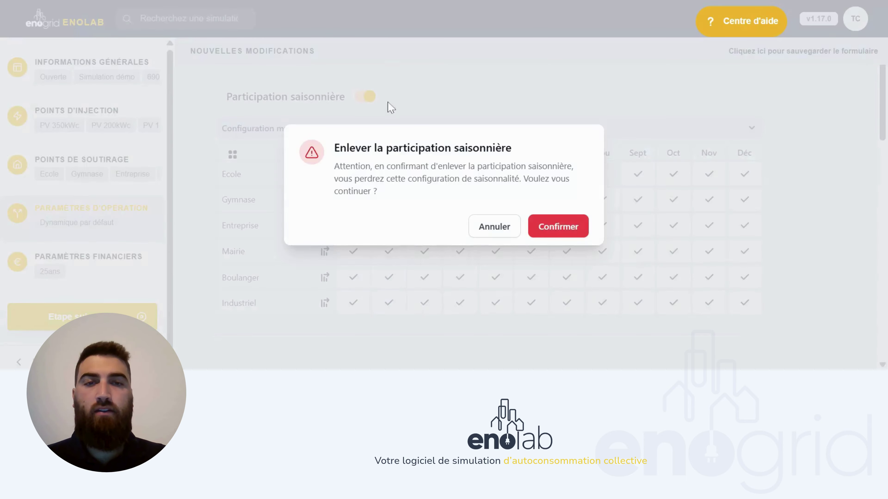
left_click(556, 224)
scroll(552, 239, "down", 2)
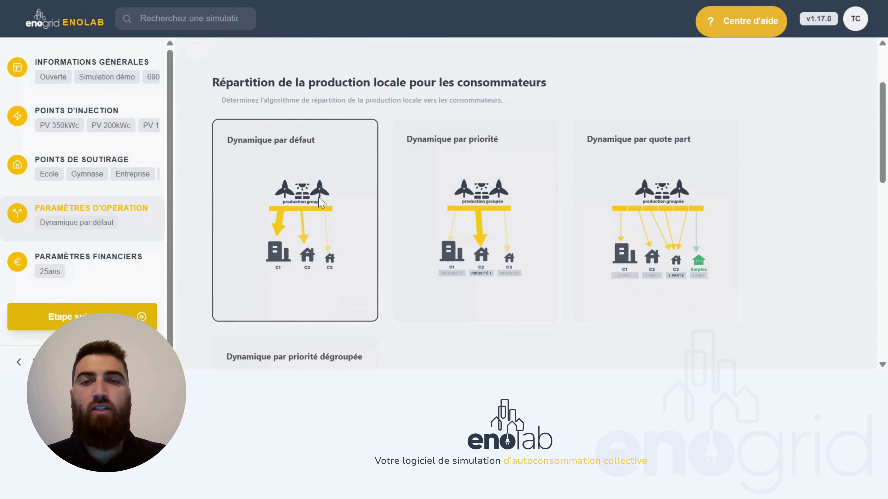
- Share production with Dynamique par priorité (Entreprise 3, Boulanger 2) and save the form
scroll(761, 243, "down", 1)
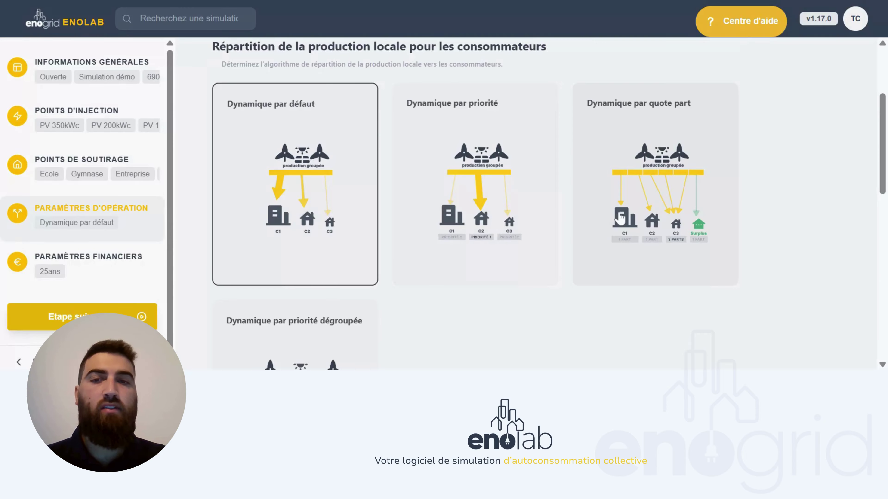
scroll(618, 219, "down", 3)
scroll(328, 262, "up", 3)
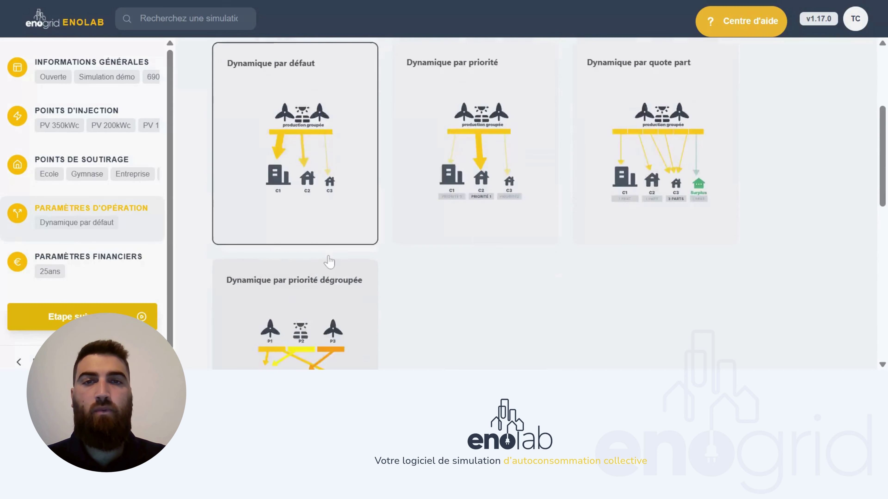
left_click(444, 197)
scroll(445, 197, "down", 14)
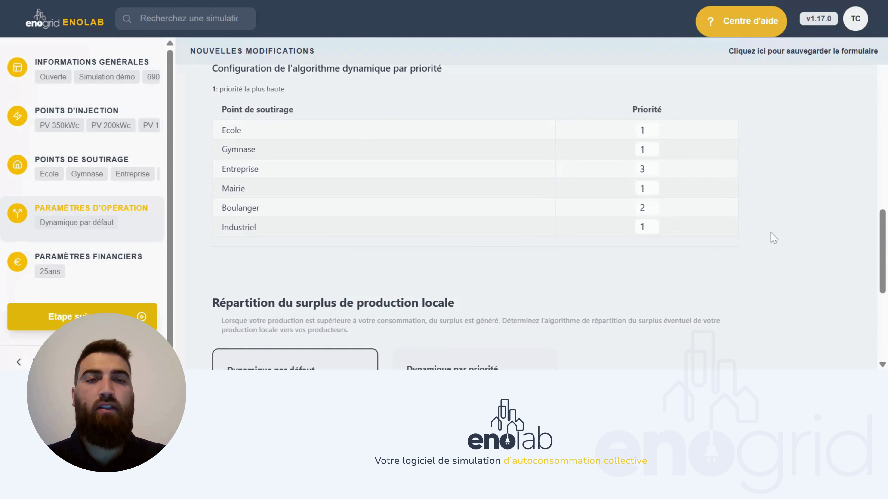
scroll(774, 237, "down", 7)
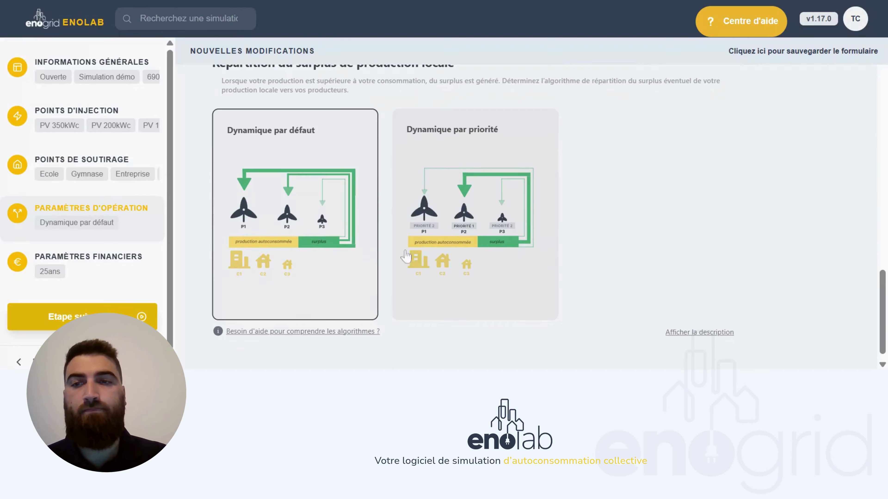
left_click(135, 316)
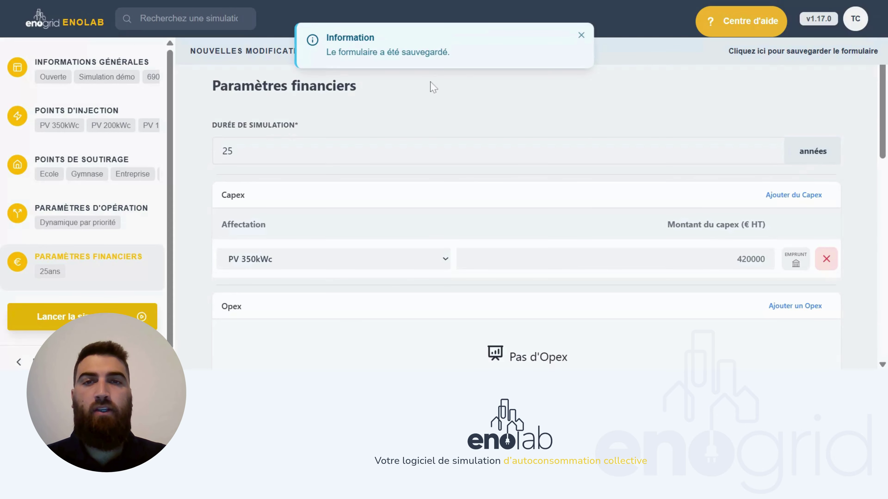
- Dismiss the saved notice and check the 25-year simulation duration
left_click(580, 36)
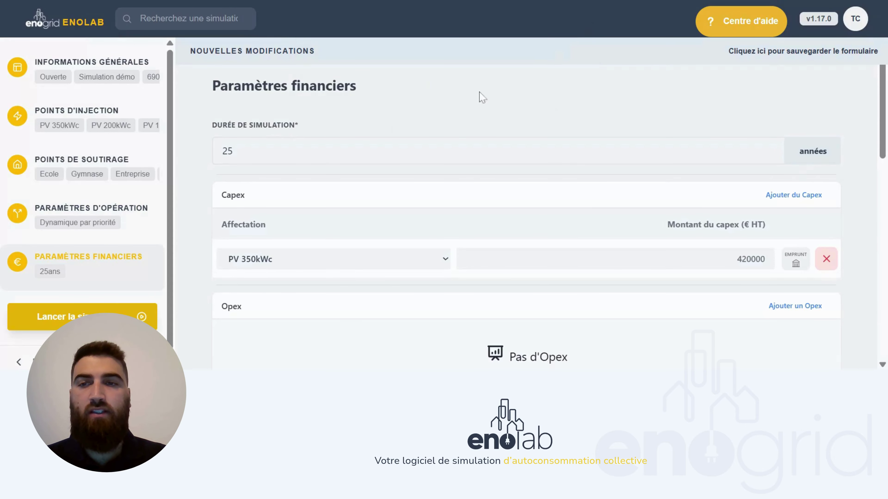
scroll(443, 118, "down", 1)
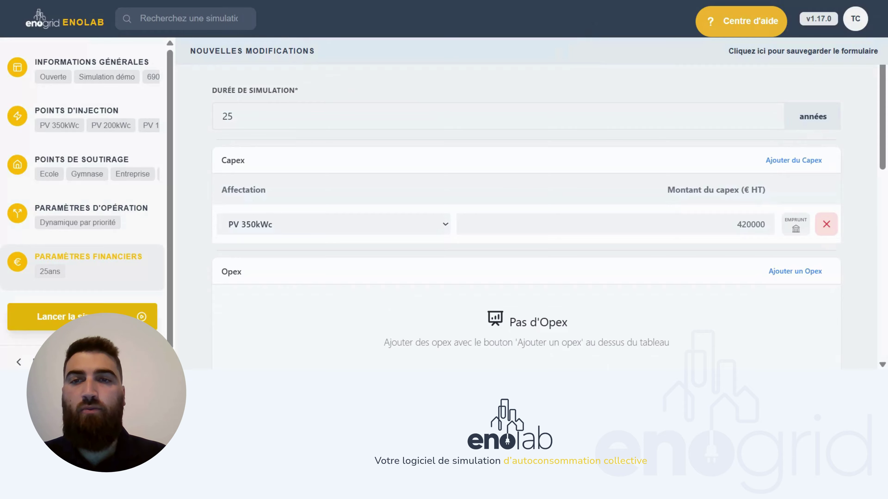
double_click(228, 117)
left_click(228, 117)
scroll(227, 117, "down", 1)
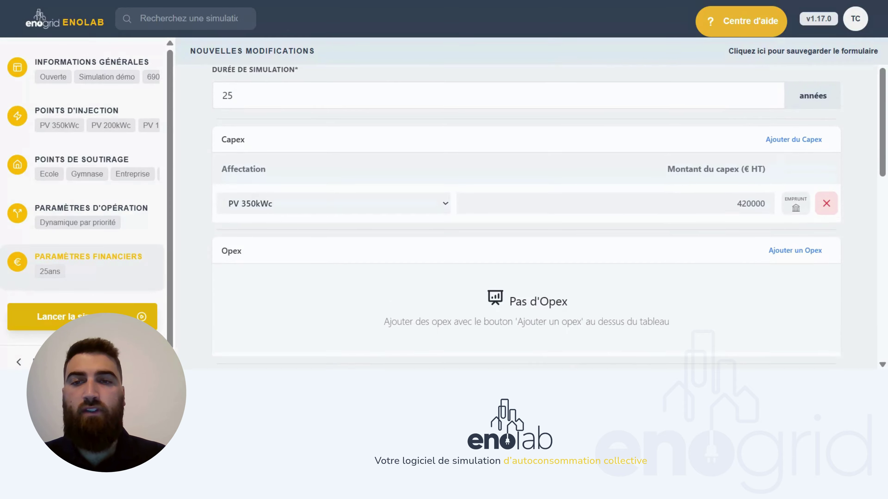
scroll(276, 150, "down", 1)
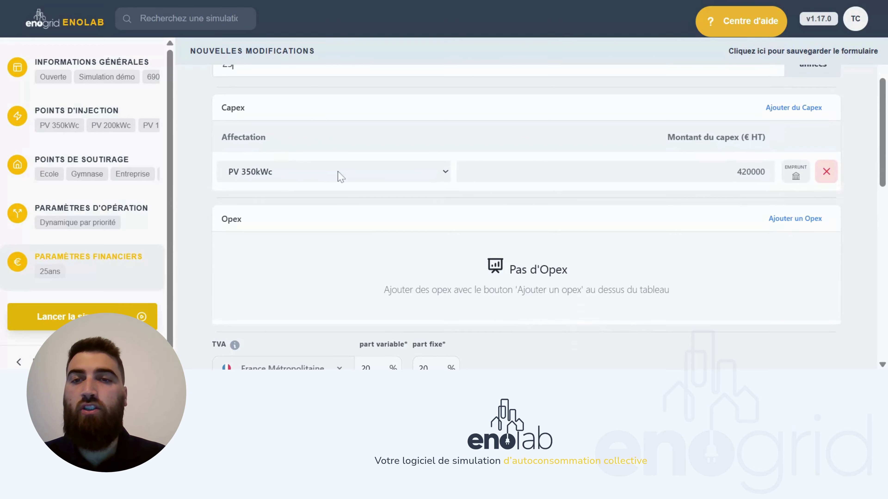
- Add capex lines of 240000 € for PV 200kWc and 200000 € for PV 150kWc
left_click(779, 109)
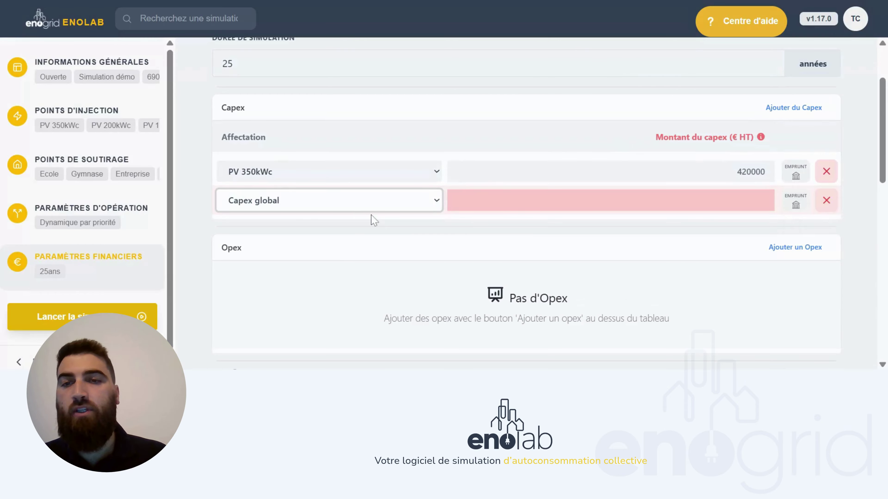
left_click(351, 235)
left_click(554, 218)
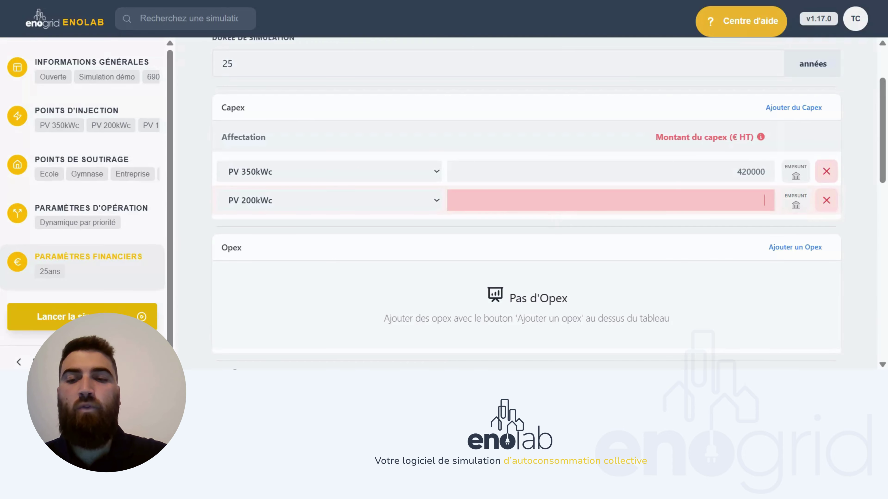
type("240000")
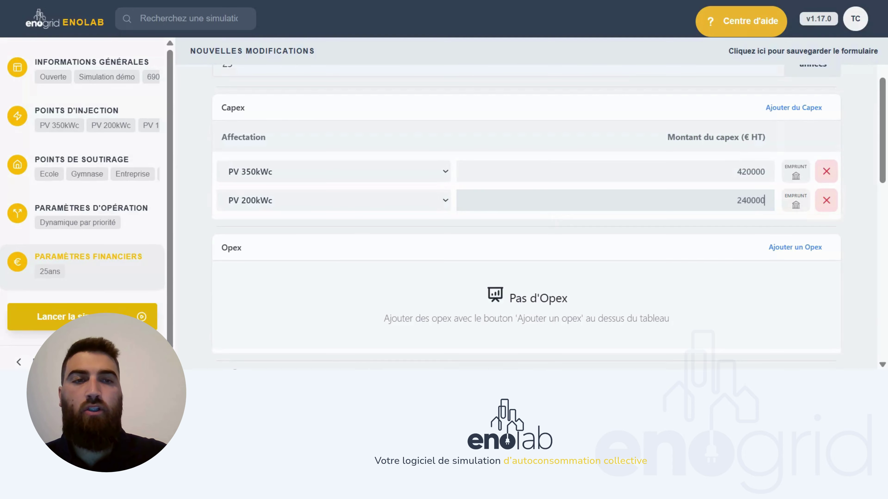
left_click(793, 108)
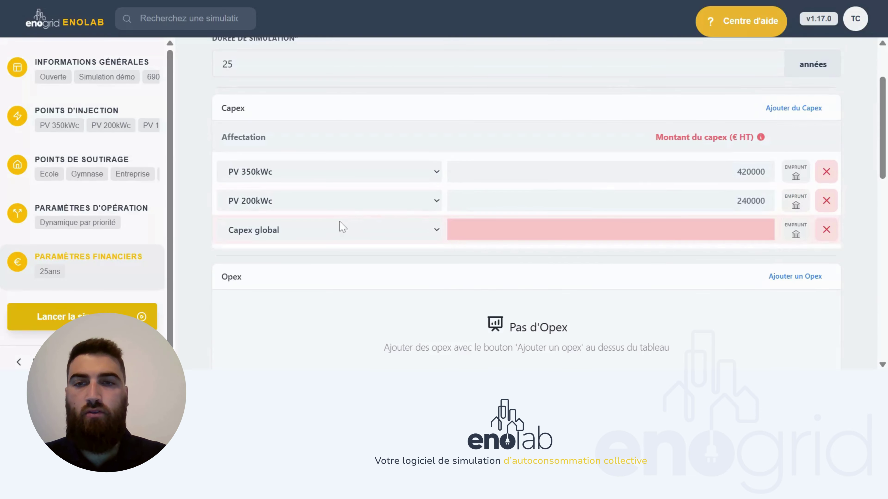
left_click(337, 229)
left_click(342, 255)
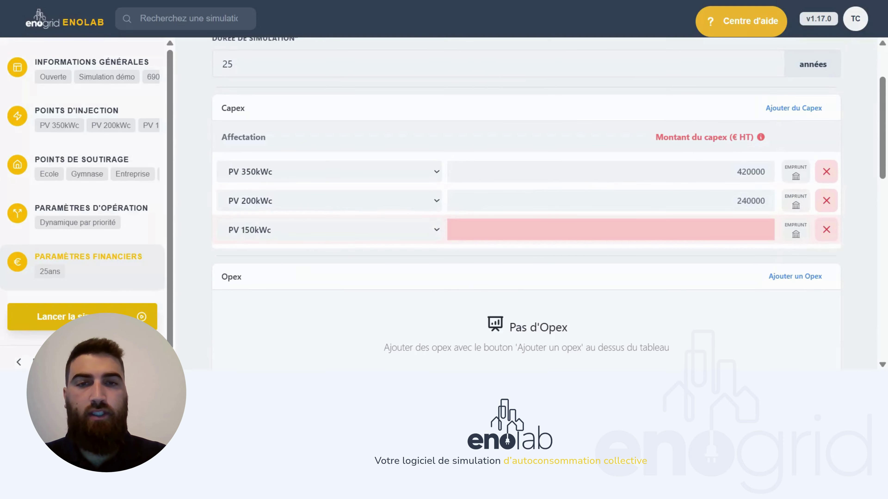
left_click(759, 230)
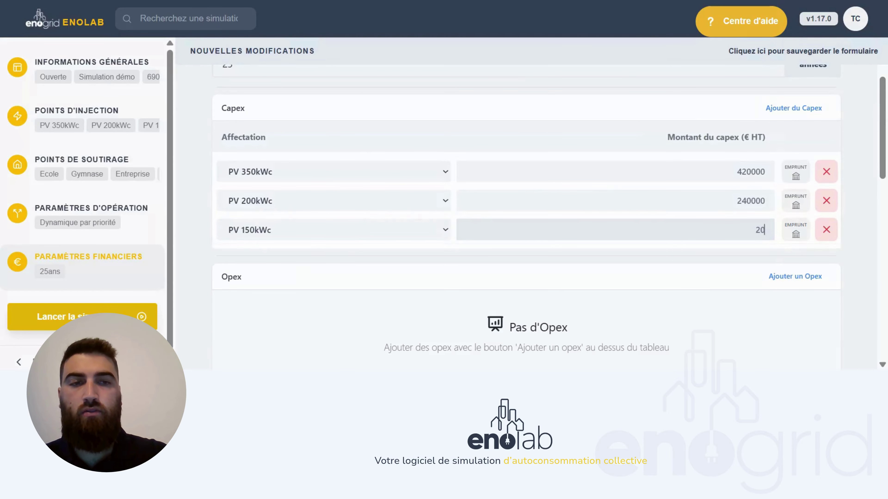
type("200000")
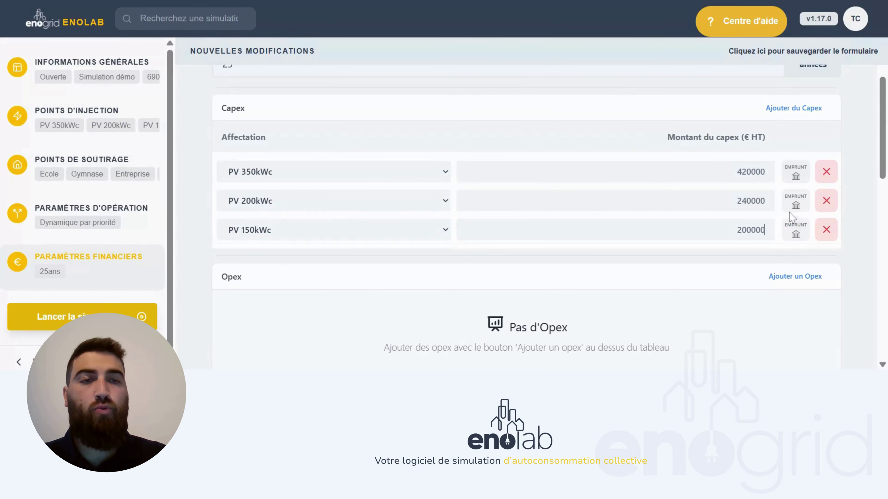
- Give the PV 200kWc capex a 150000 € loan over 15 years at 3 %
left_click(796, 207)
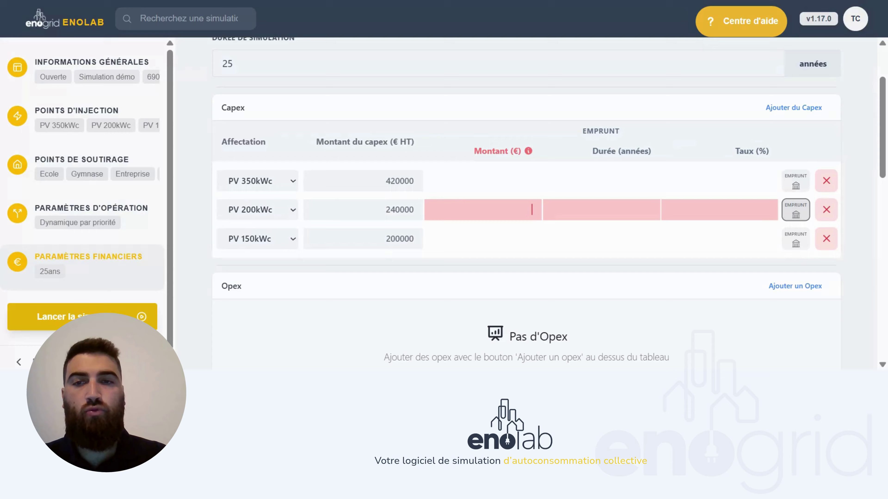
left_click(482, 209)
type("150000")
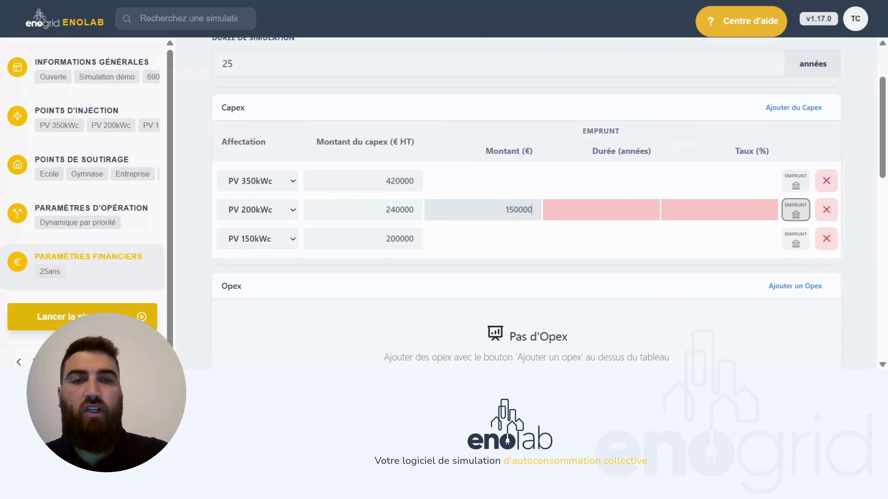
key("Tab")
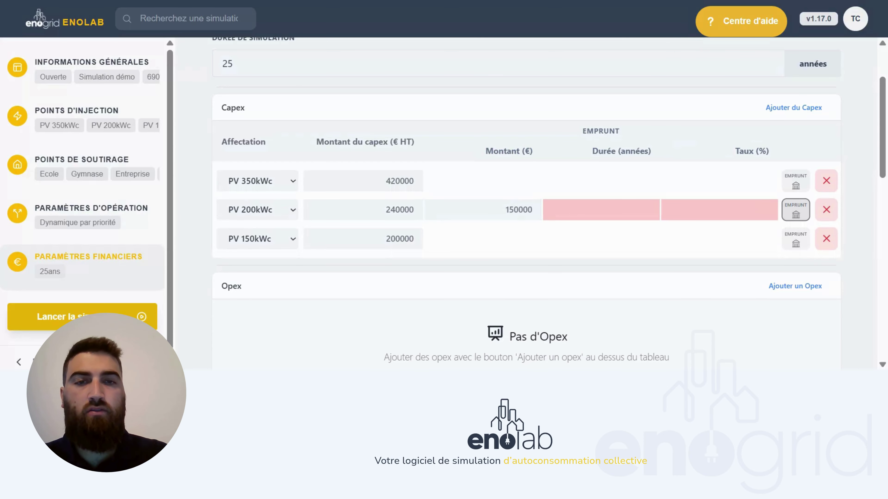
type("15")
key("Tab")
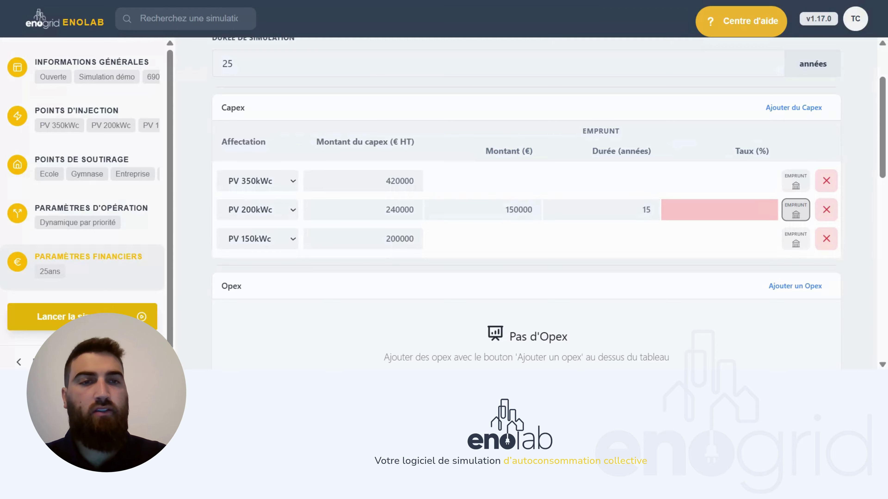
type("3")
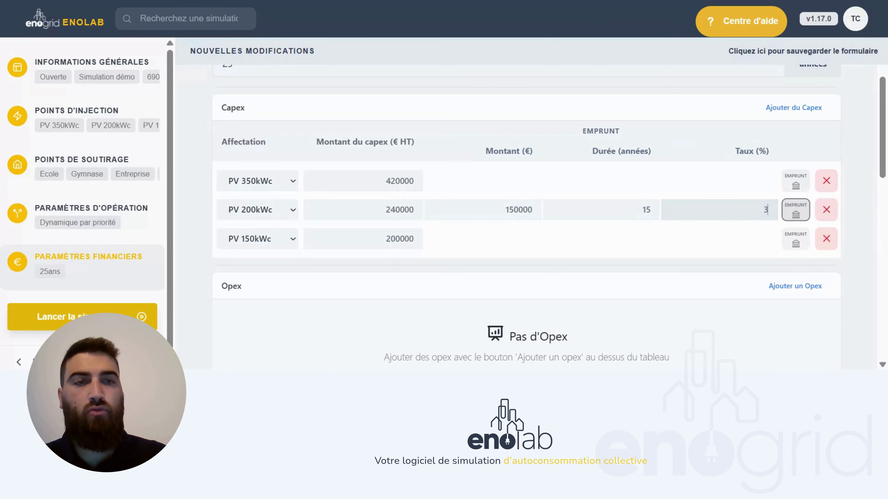
scroll(786, 168, "down", 1)
scroll(786, 168, "down", 2)
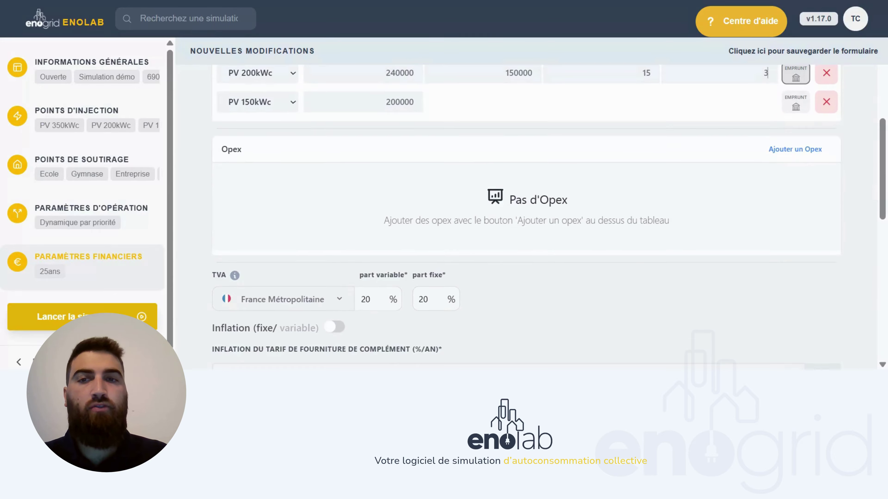
- Add an Opex line for PV 150kWc at 2500 €/yr with 1 % inflation
left_click(788, 153)
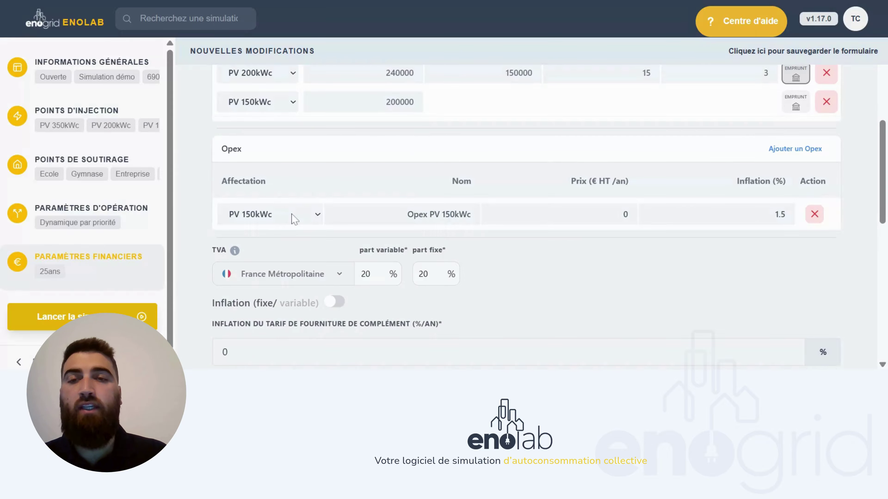
left_click(295, 219)
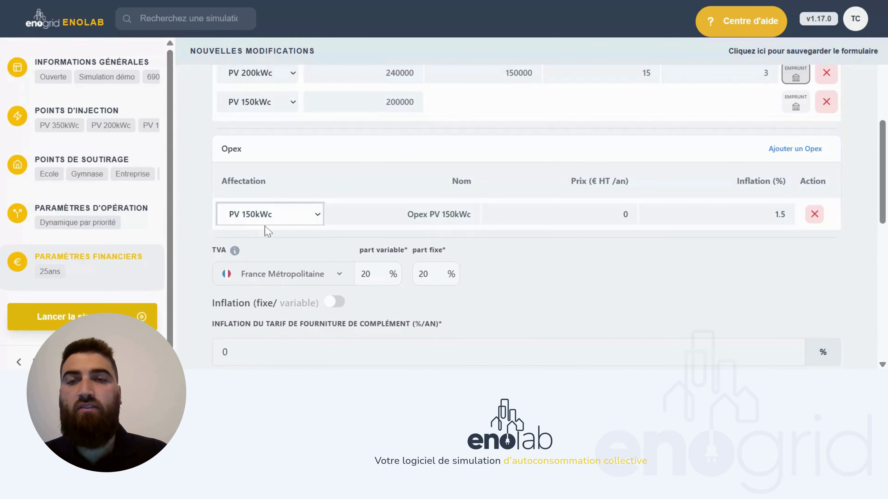
left_click(344, 191)
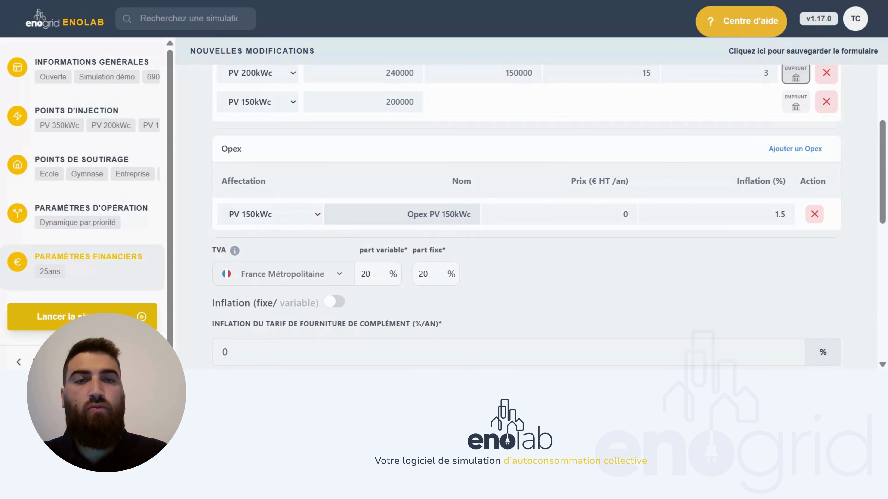
double_click(625, 214)
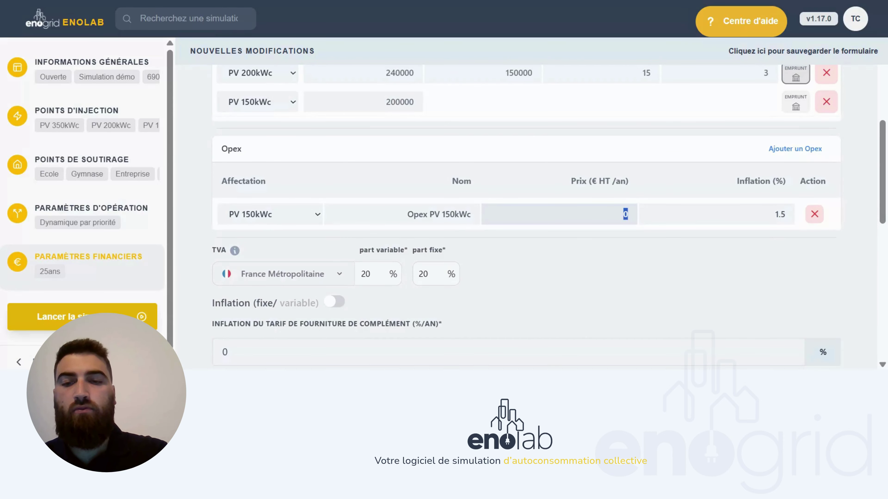
type("25000")
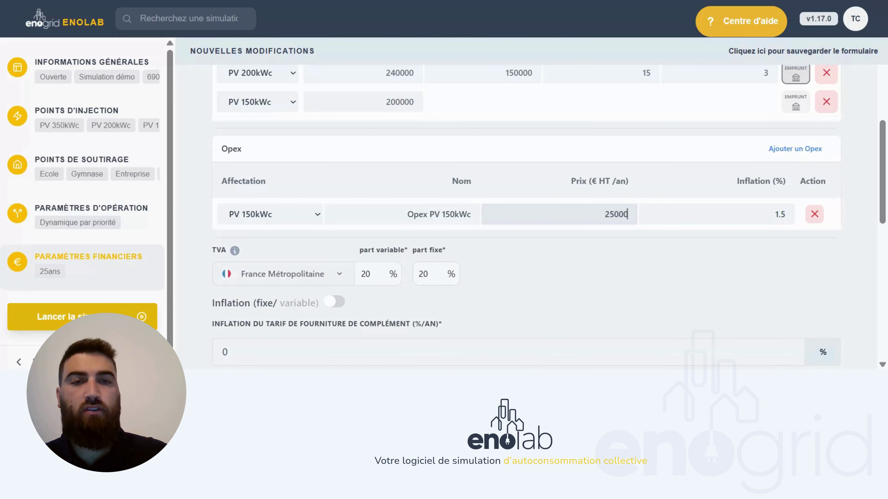
key("BackSpace")
double_click(779, 214)
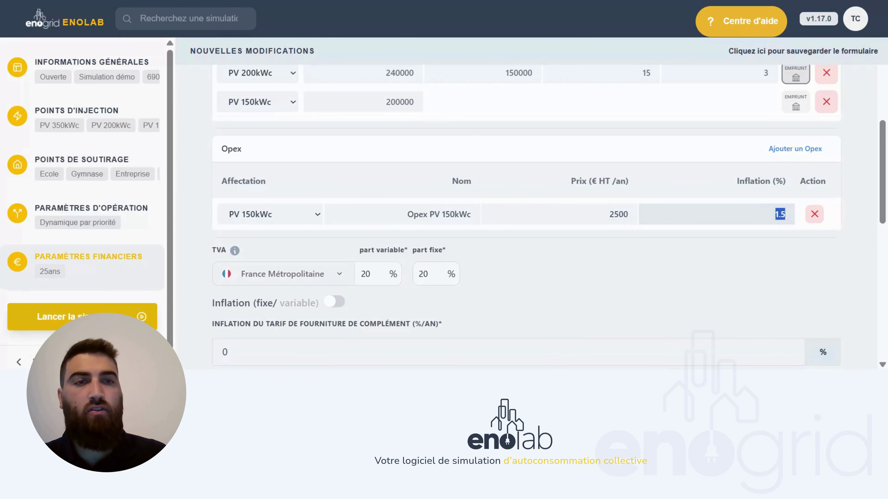
type("1")
- Add Opex lines for PV 200kWc at 3500 and PV 350kWc at 4200 €/yr
left_click(795, 149)
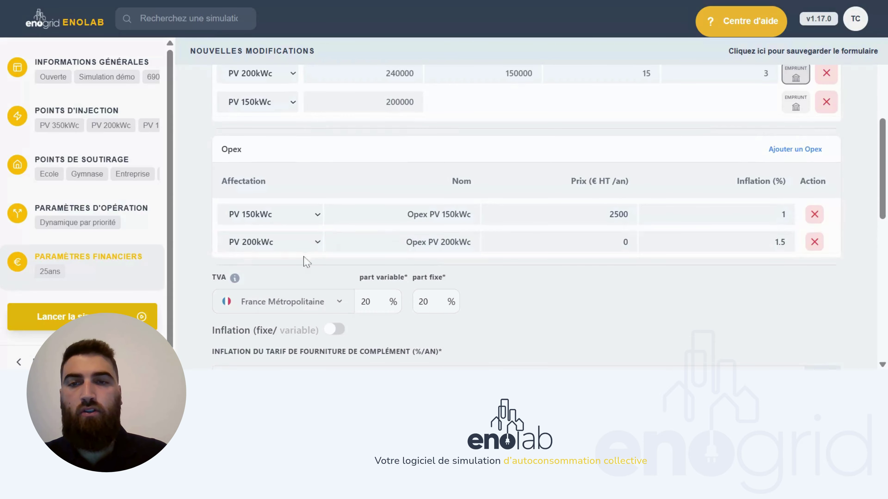
left_click_drag(406, 242, 429, 242)
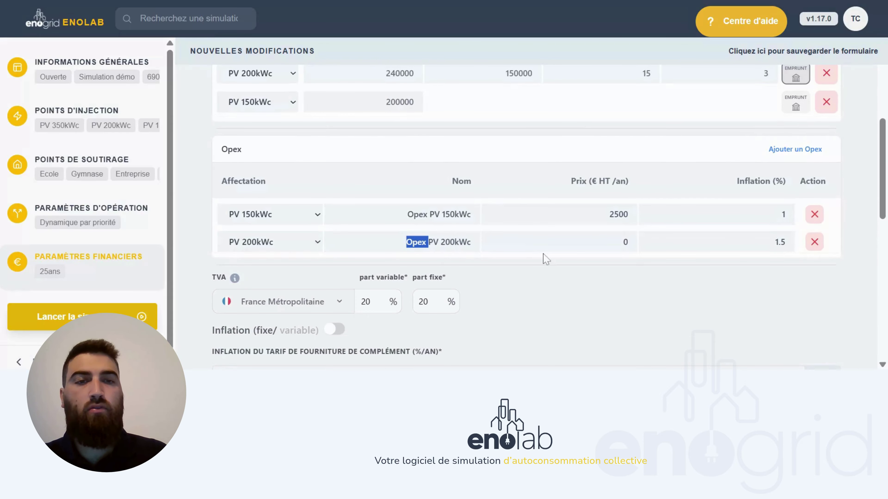
double_click(625, 242)
type("3")
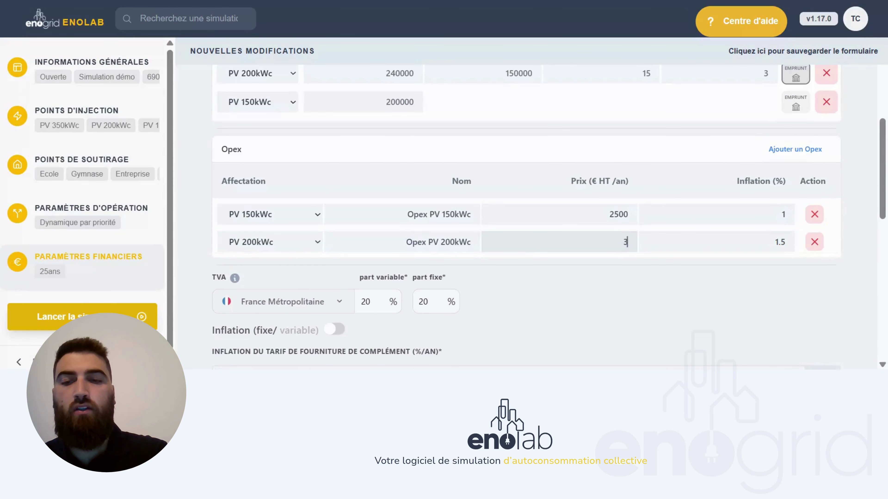
type("500")
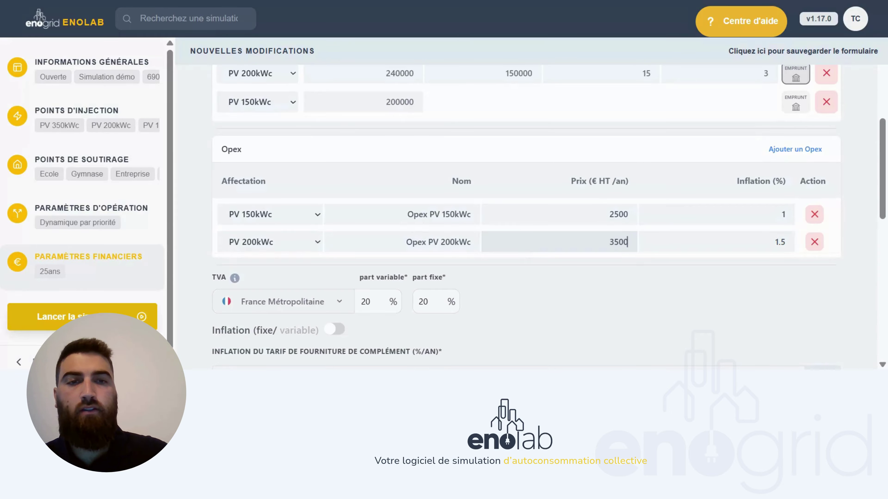
left_click(795, 149)
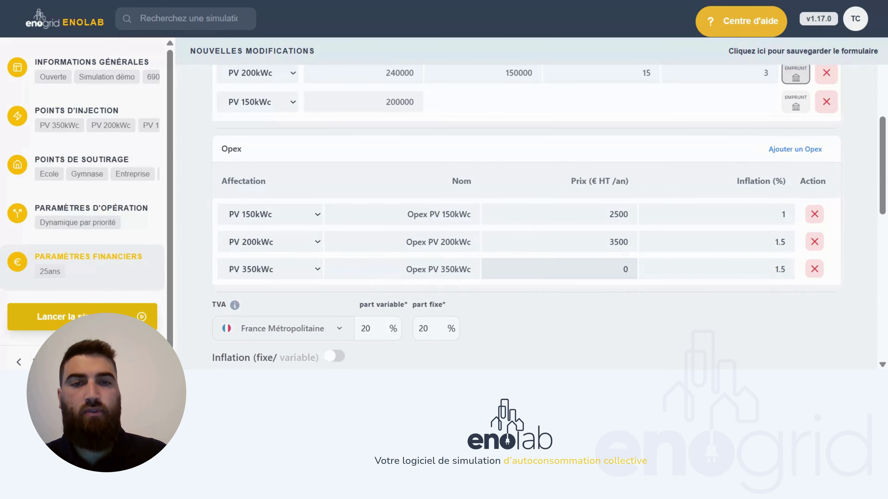
double_click(625, 269)
type("4200")
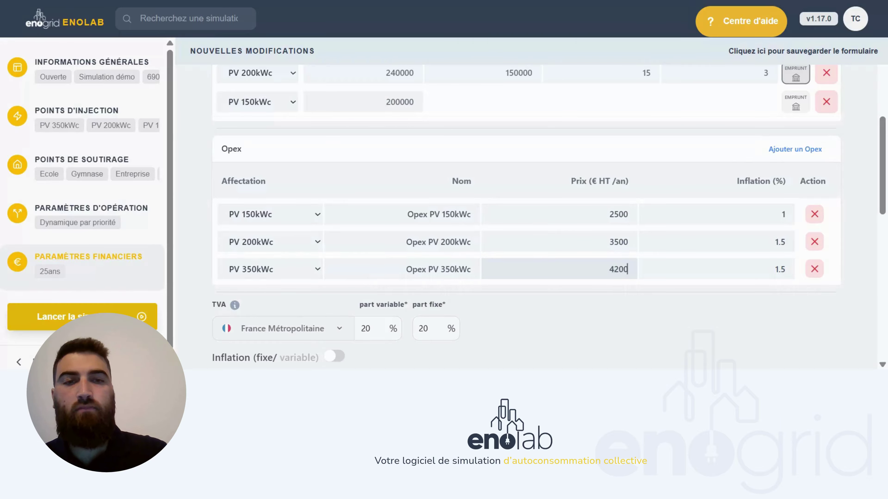
left_click(717, 242)
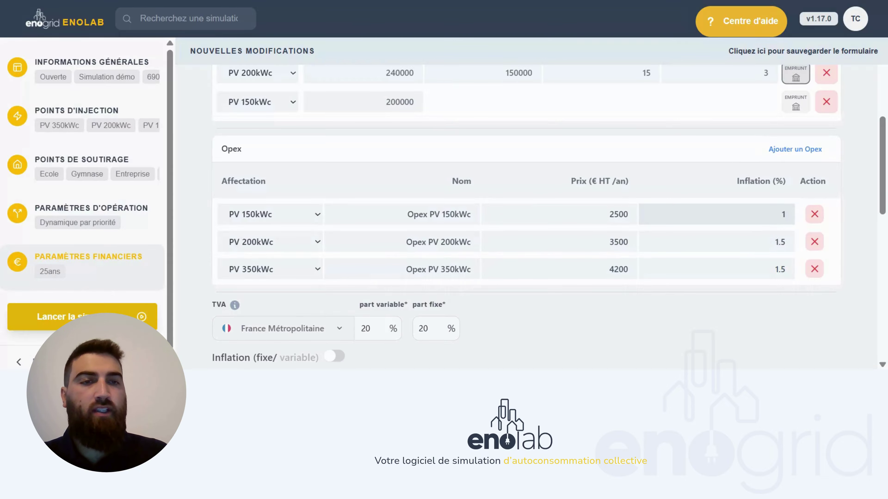
double_click(780, 269)
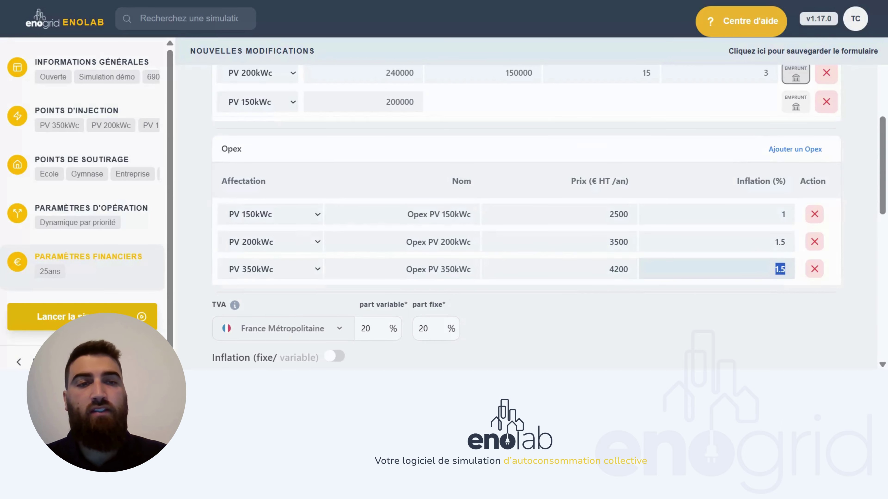
scroll(647, 272, "down", 3)
left_click(647, 272)
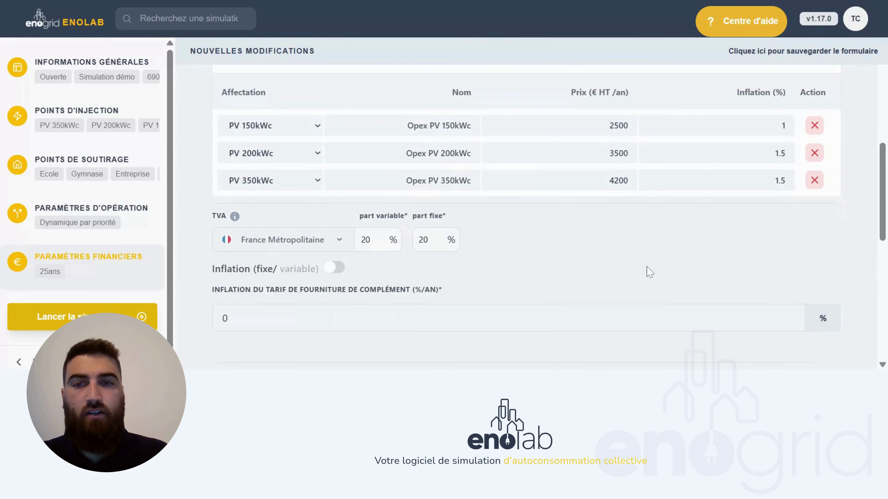
scroll(647, 272, "down", 3)
scroll(647, 272, "down", 1)
scroll(646, 271, "down", 2)
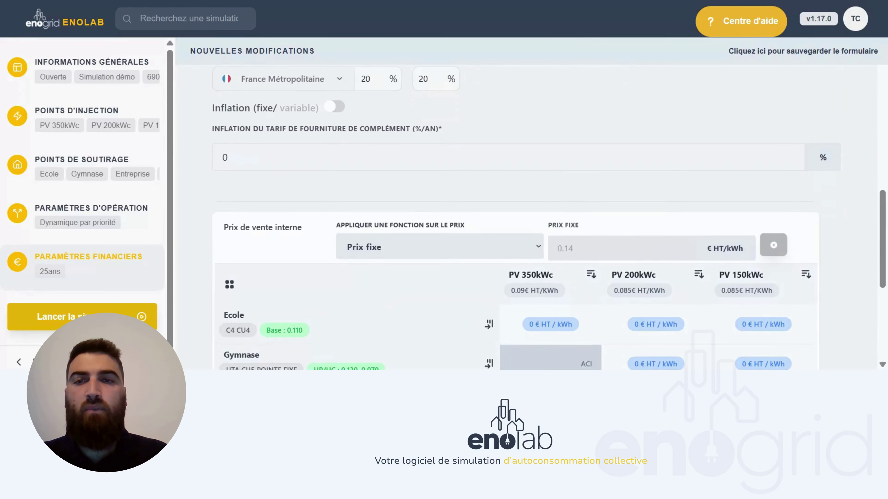
scroll(198, 169, "up", 1)
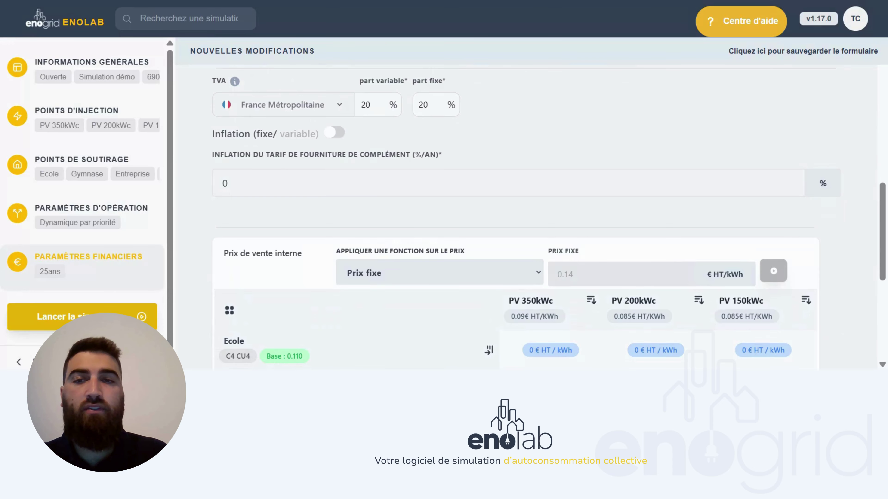
double_click(225, 183)
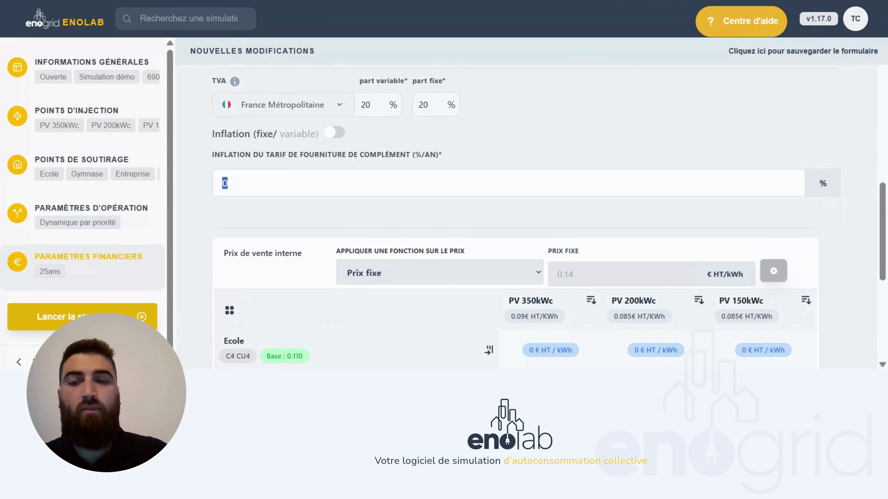
- Make tariff inflation variable, split at year 5: 1,5 % first, then 1 % to year 25
type("2")
left_click(334, 134)
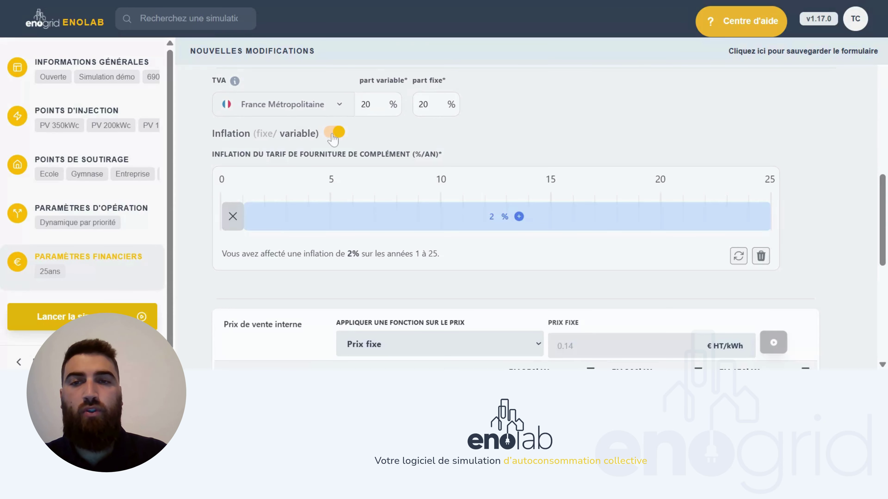
left_click(518, 217)
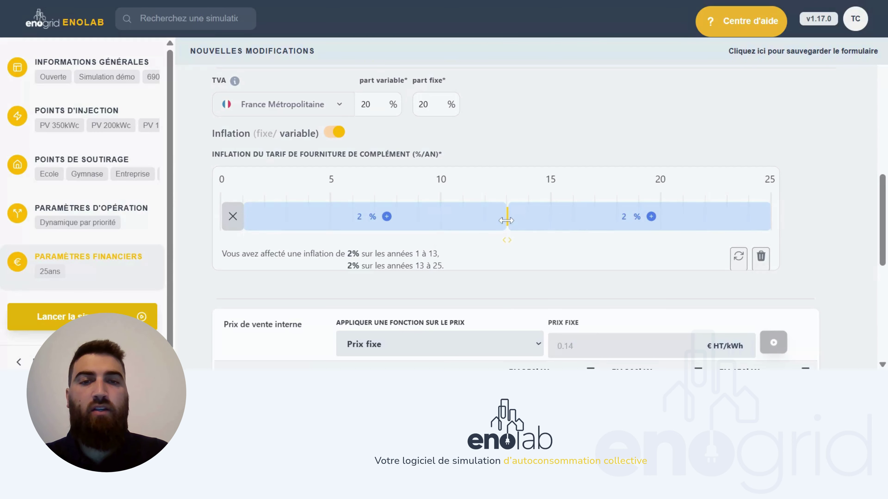
left_click_drag(506, 220, 330, 229)
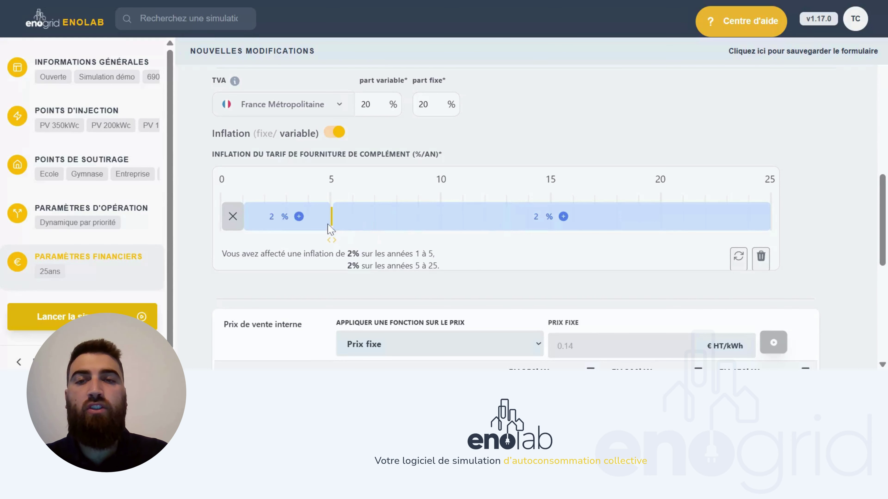
left_click(272, 217)
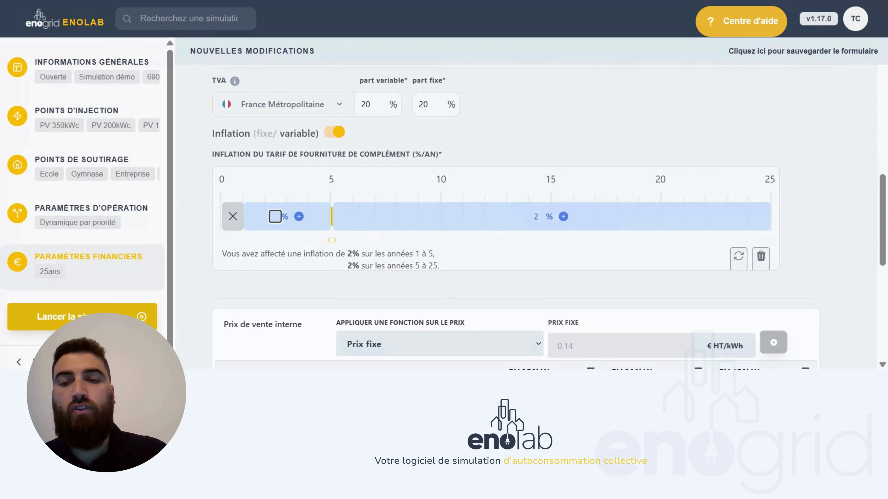
type("1,5")
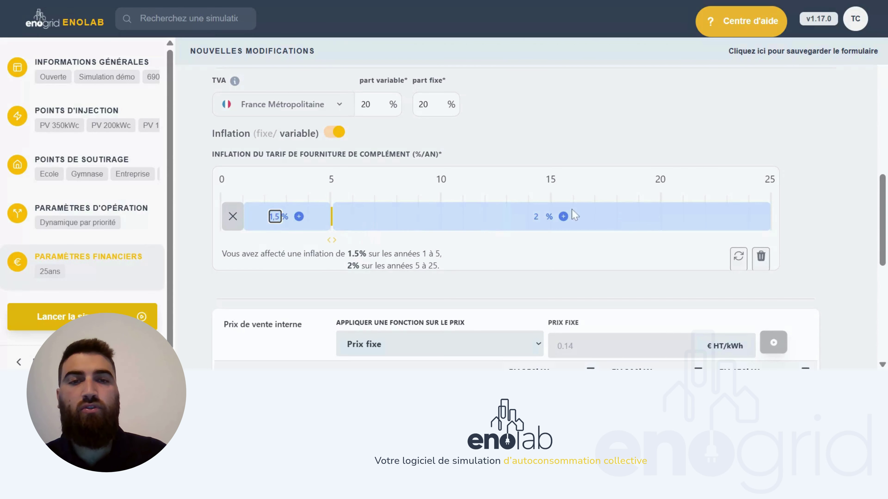
left_click(540, 216)
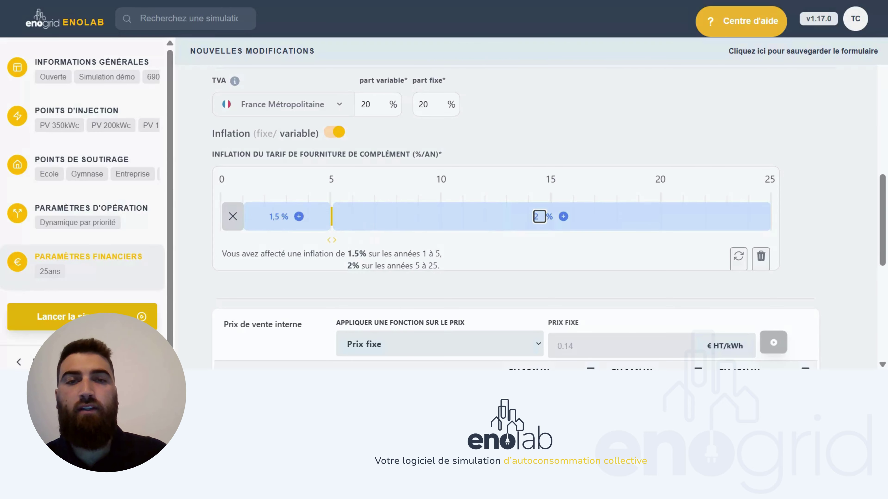
type("1")
key("Delete")
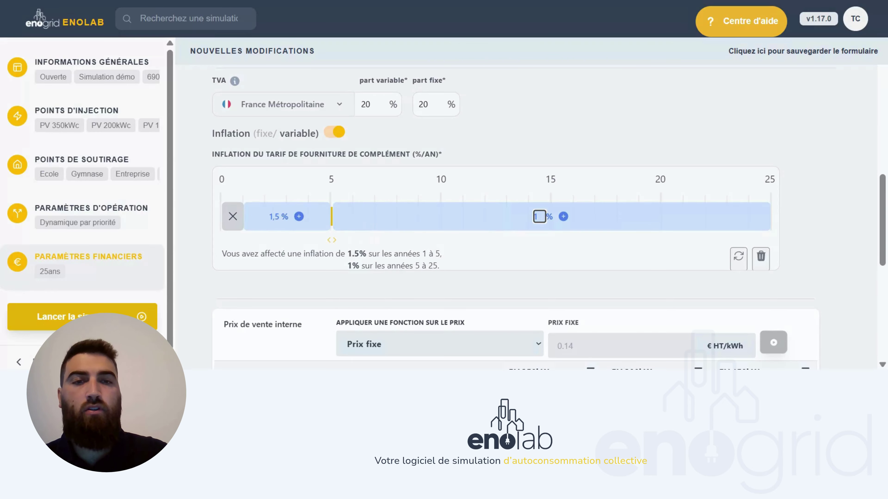
left_click(799, 215)
- Apply a fixed 0.1 € HT/kWh internal sale price to Ecole's row for all three plants
scroll(799, 216, "down", 2)
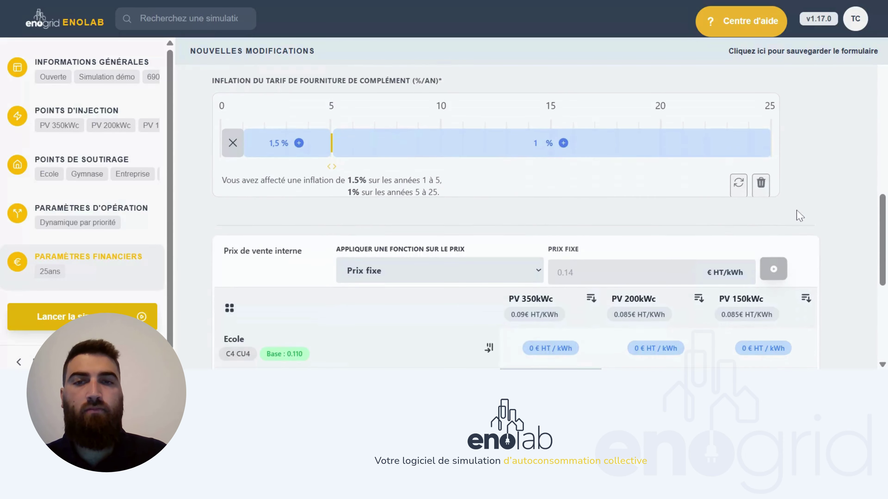
scroll(801, 215, "down", 4)
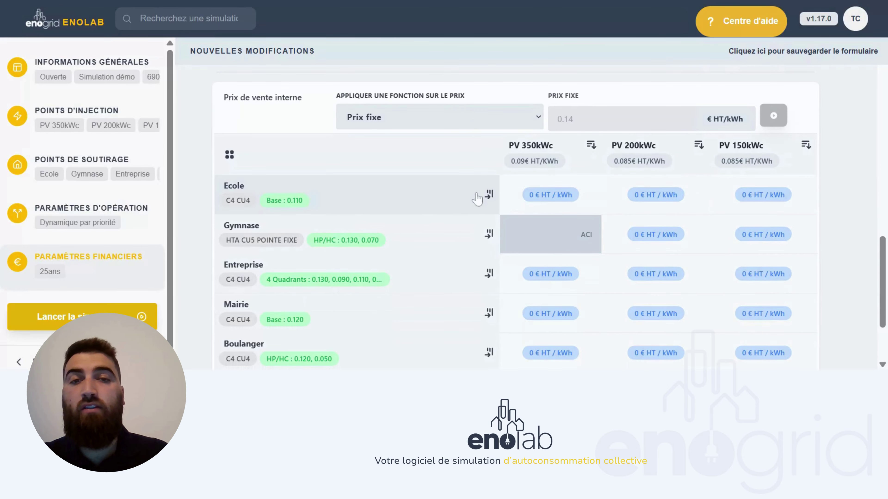
scroll(208, 180, "down", 1)
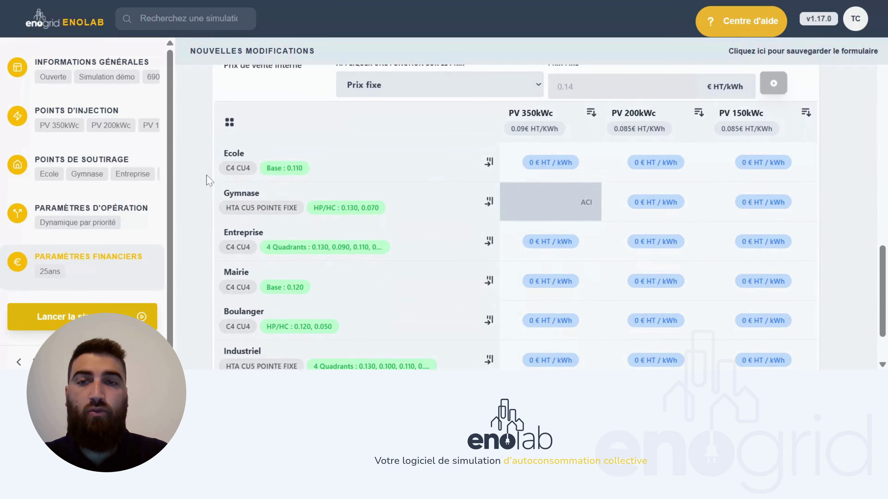
scroll(266, 167, "up", 1)
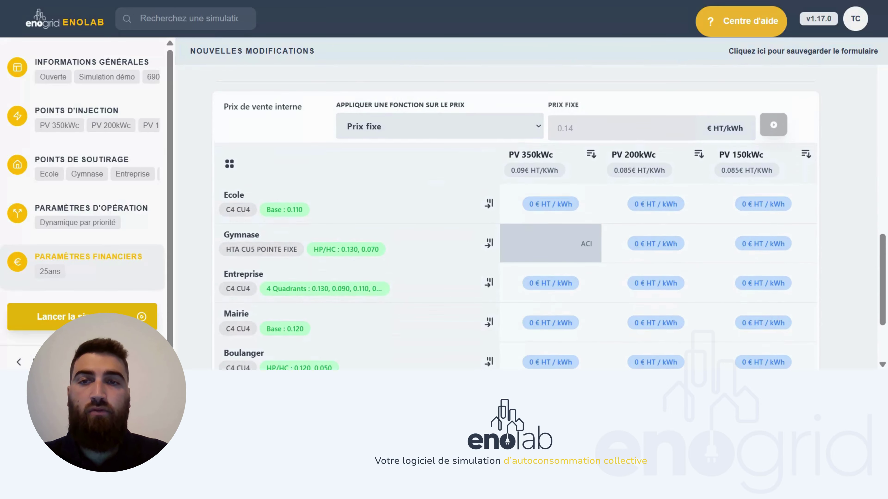
scroll(321, 170, "down", 1)
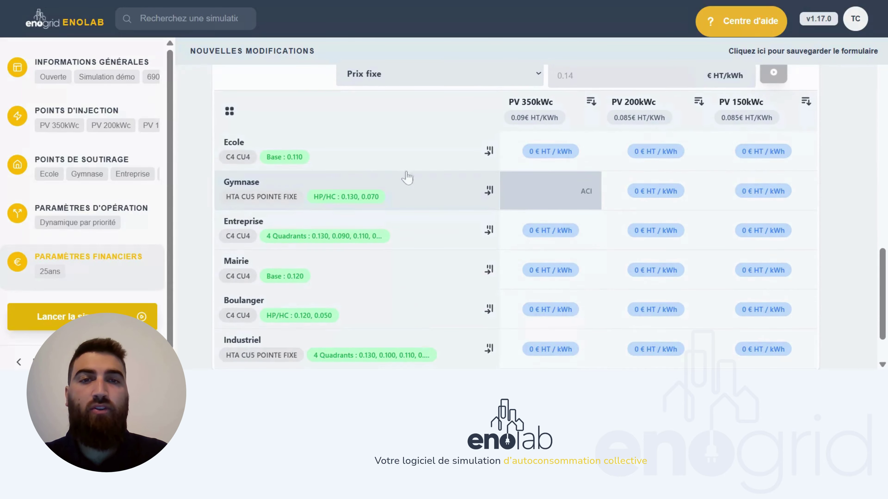
scroll(461, 155, "up", 1)
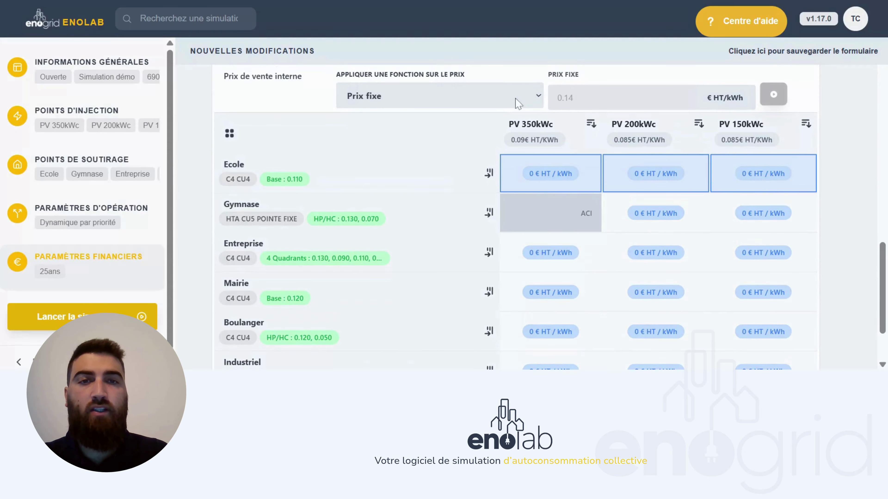
left_click(558, 98)
type("0.1")
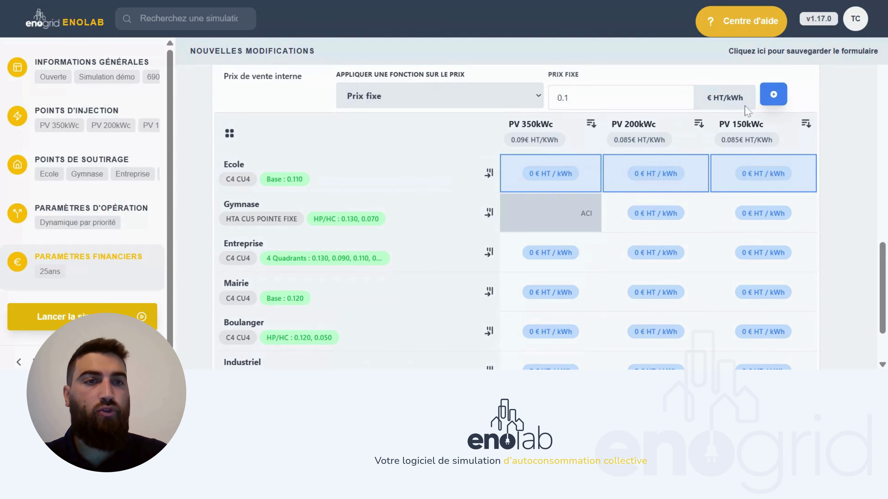
left_click(773, 94)
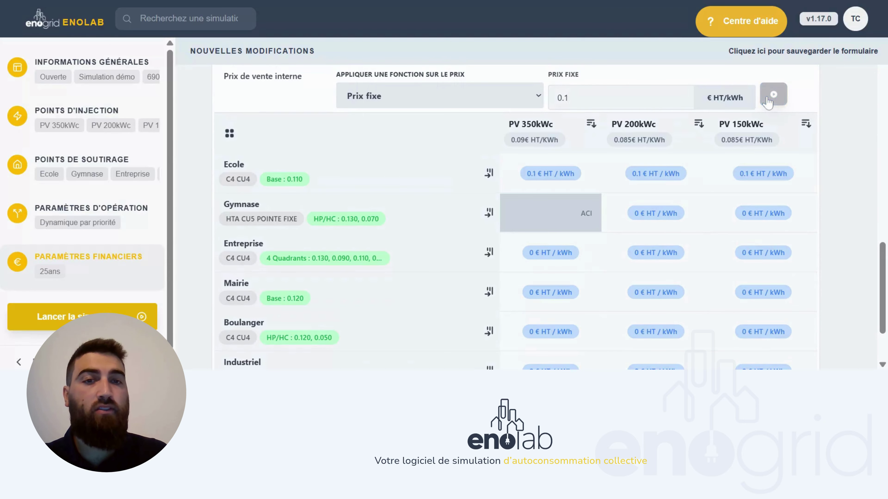
scroll(458, 217, "down", 1)
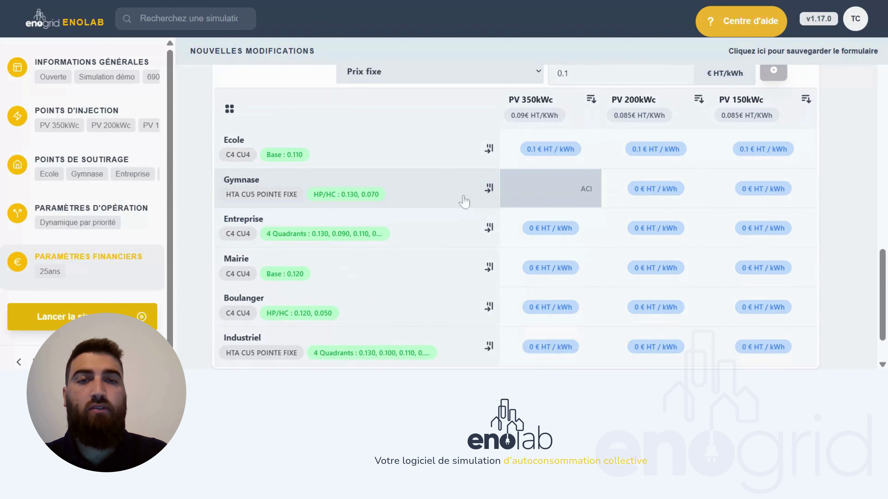
left_click(461, 198)
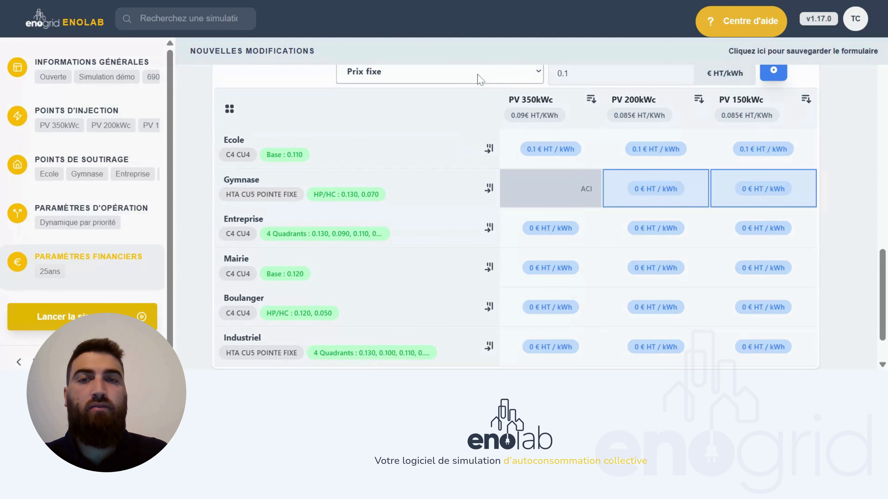
- Set Gymnase's PV 200kWc and PV 150kWc cells to an indexed price: base 0.06, inflation 1 %
left_click(418, 109)
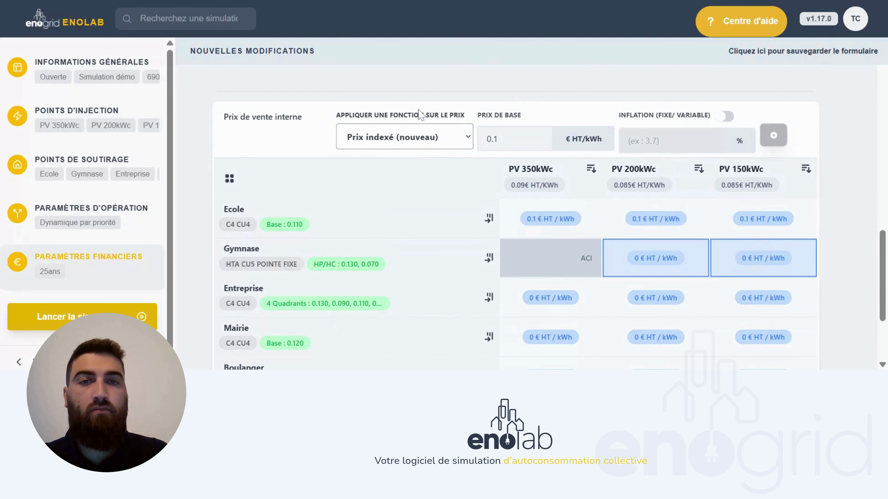
left_click(514, 139)
key("BackSpace")
type("0")
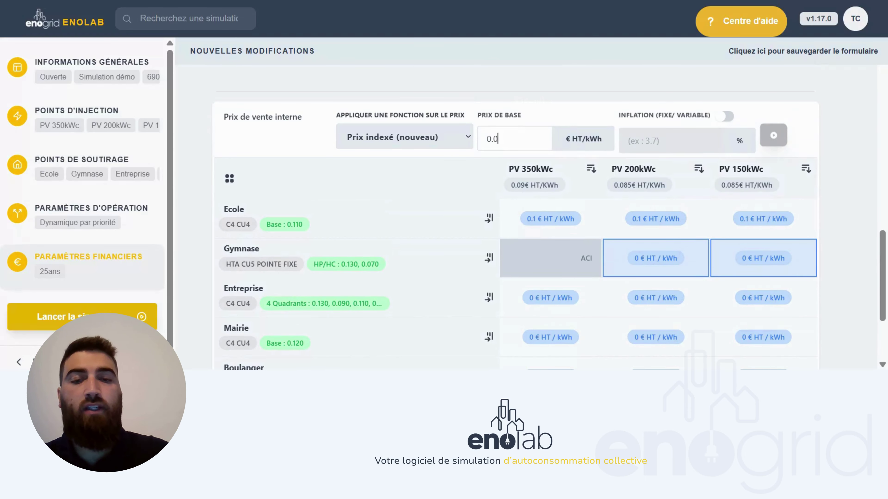
type("6")
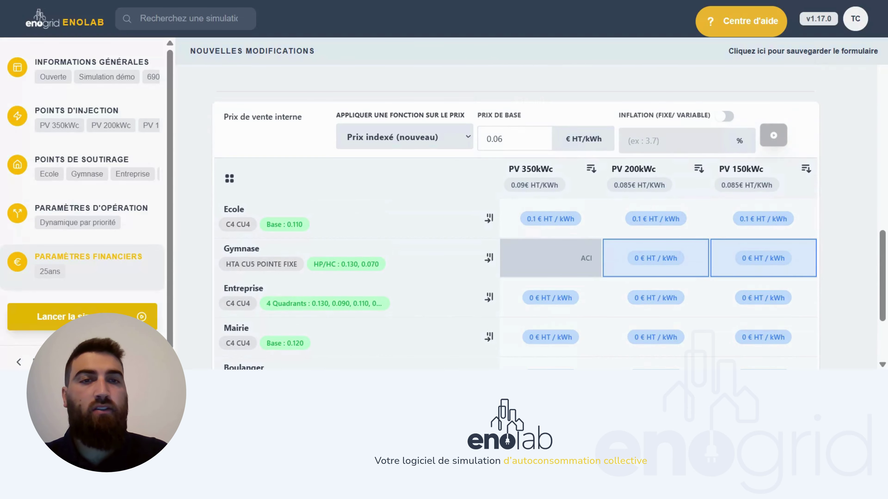
left_click(647, 140)
type("1")
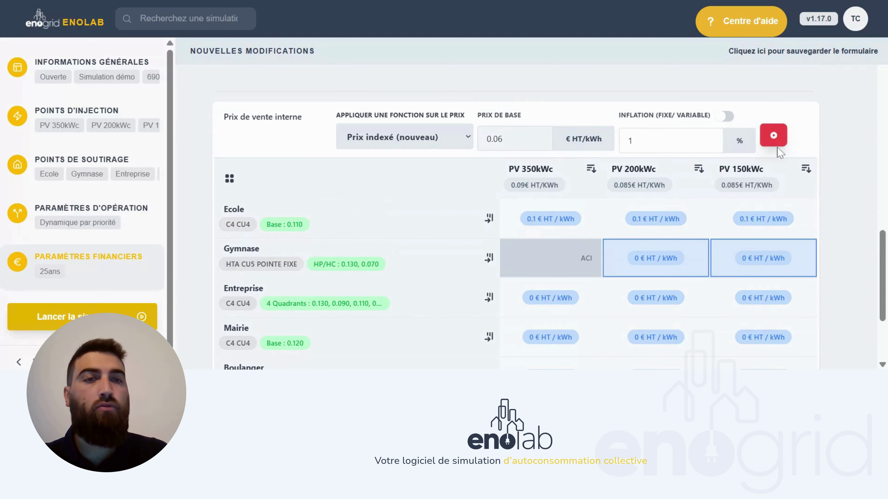
left_click(774, 139)
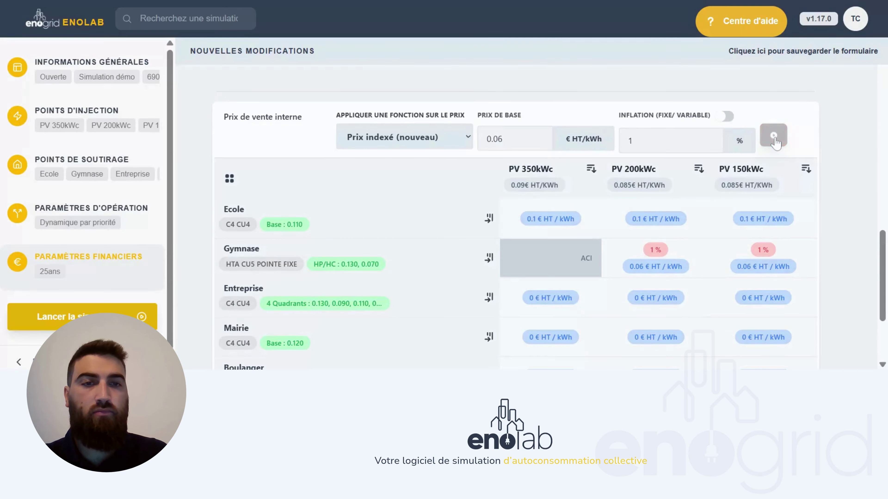
scroll(486, 223, "down", 2)
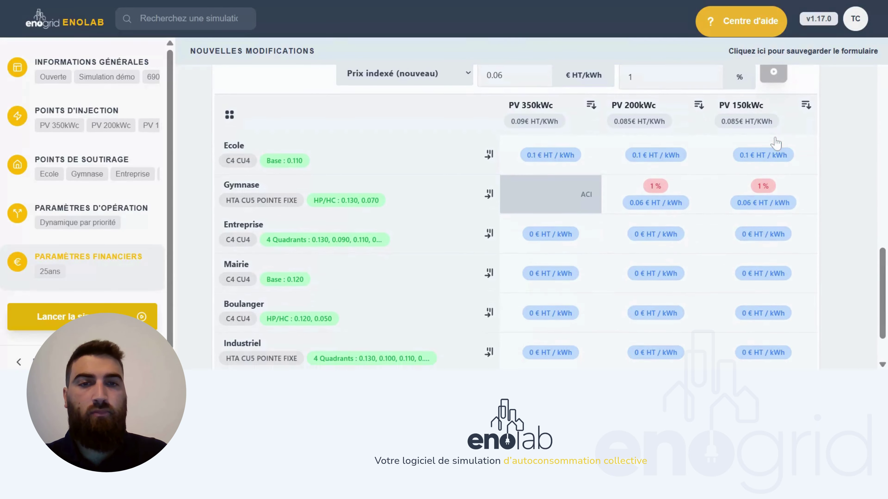
left_click(470, 233)
scroll(471, 232, "up", 2)
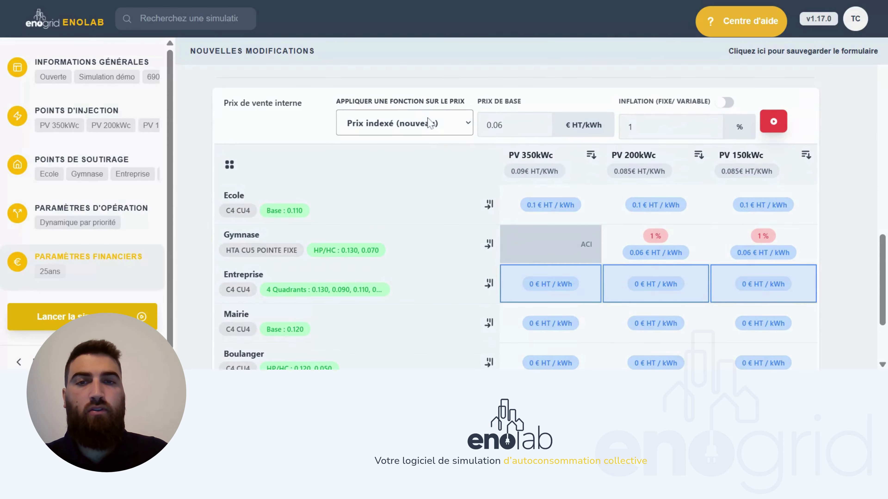
- Price Entreprise's electricity from all three plants at a 10 % complement-tariff reduction
key("Down")
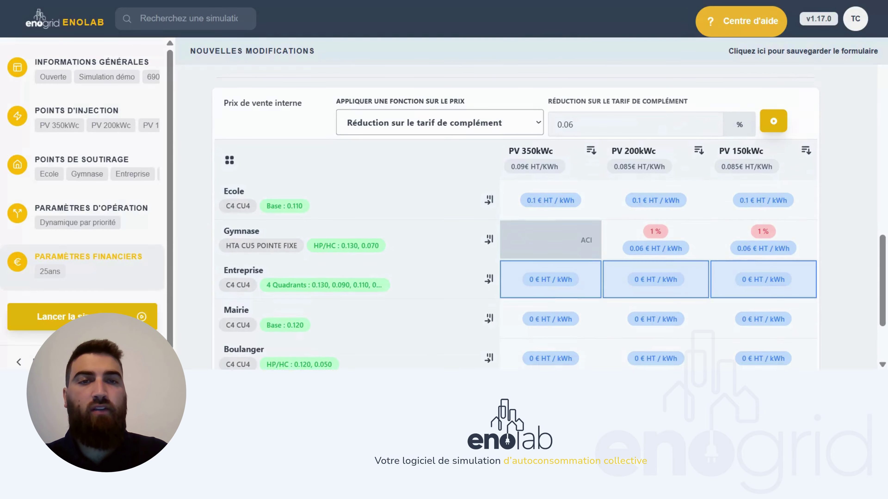
key("Tab")
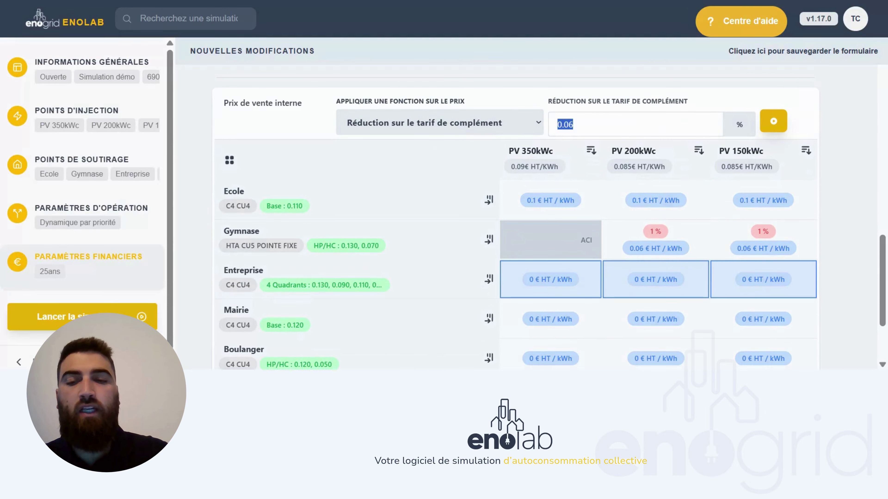
type("10")
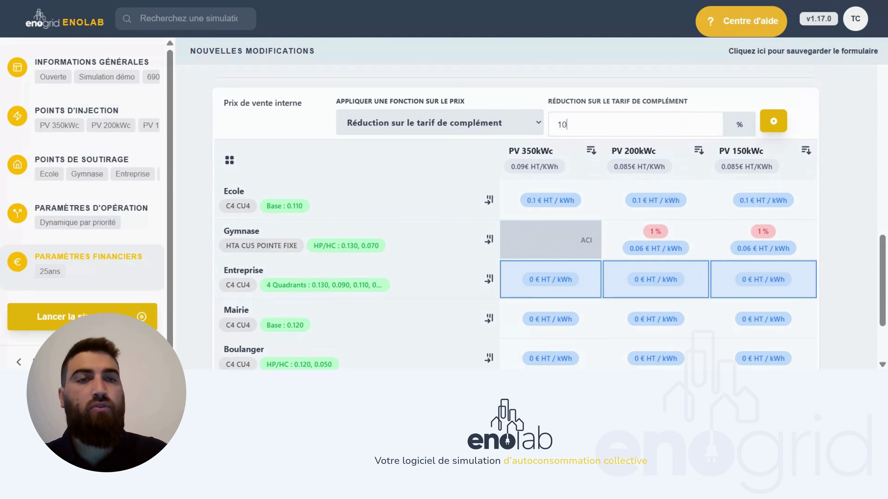
left_click(774, 121)
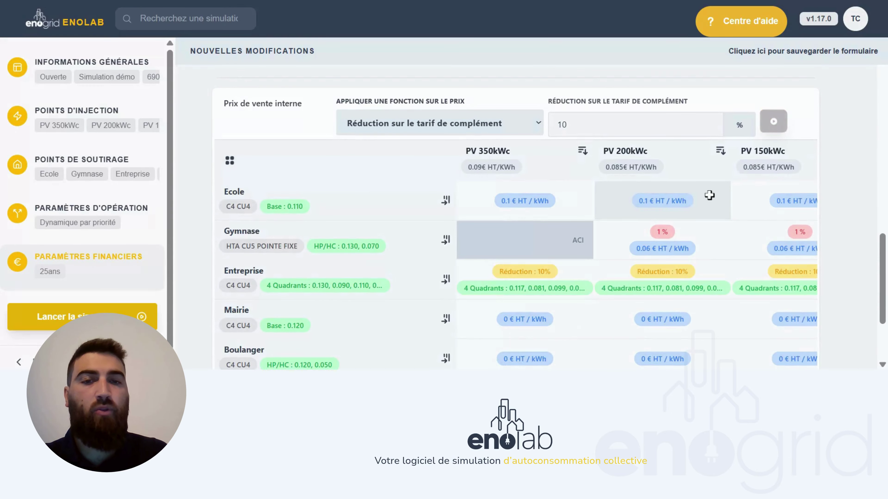
scroll(708, 194, "down", 2)
scroll(708, 197, "down", 1)
scroll(595, 216, "up", 1)
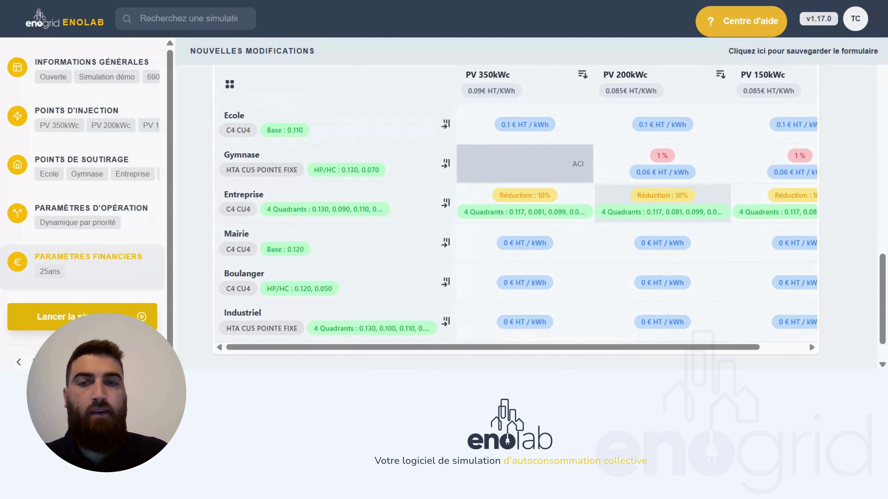
left_click(441, 250)
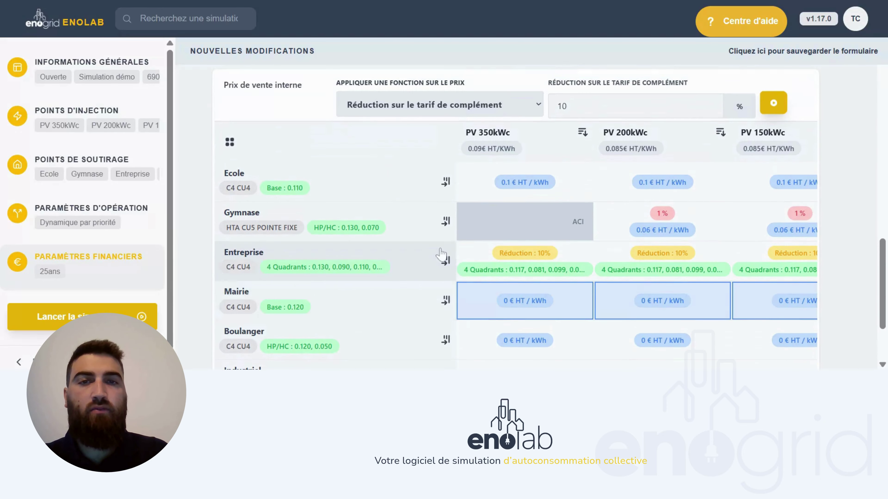
- Give Mairie, Boulanger and Industriel a fixed 0.11 € HT/kWh price from all plants
left_click(479, 121)
scroll(590, 258, "down", 2)
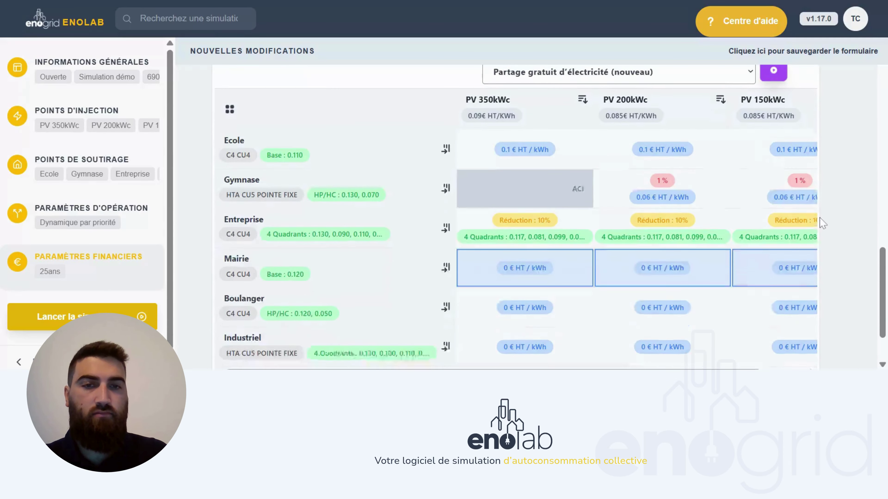
left_click(444, 283)
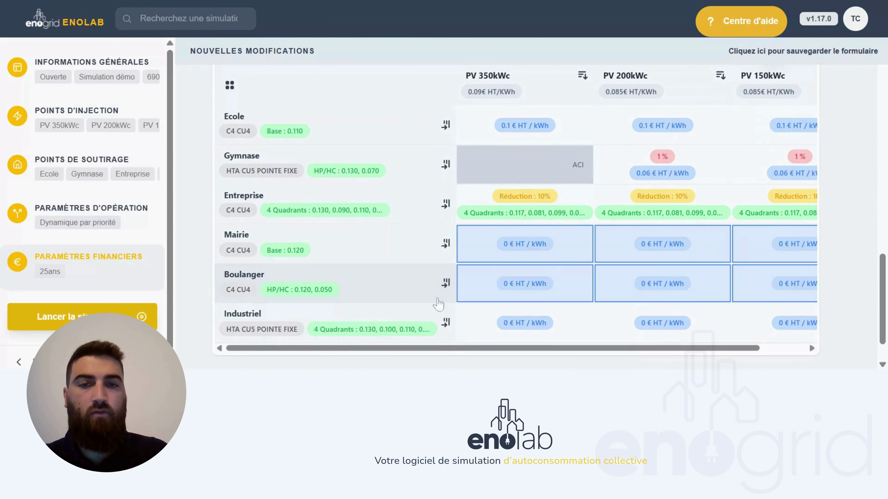
left_click(445, 323)
scroll(483, 243, "up", 3)
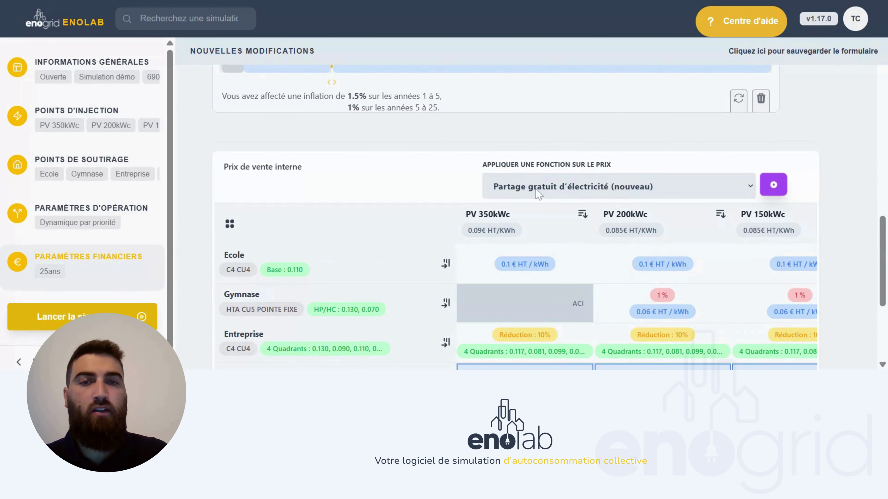
key("Up")
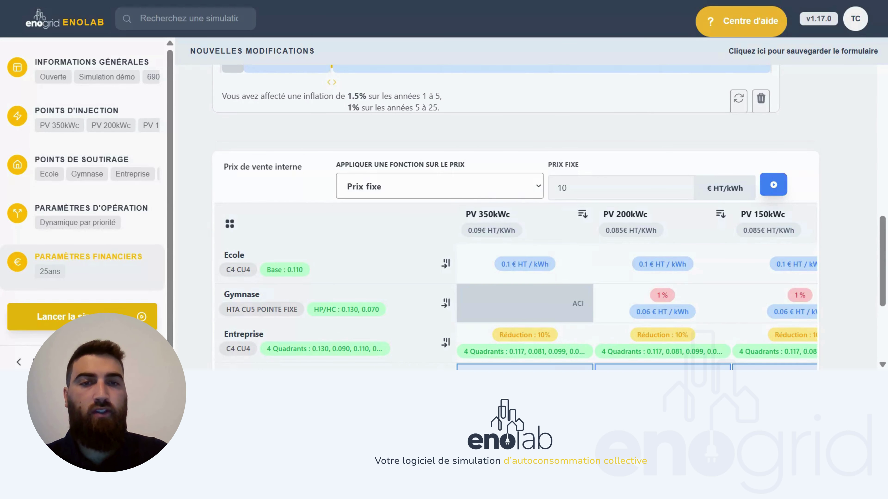
key("Tab")
type("0.11")
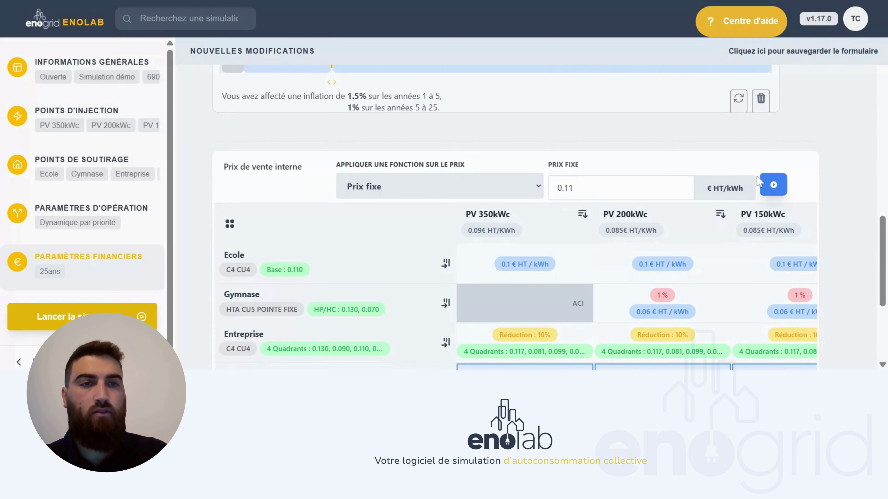
left_click(769, 184)
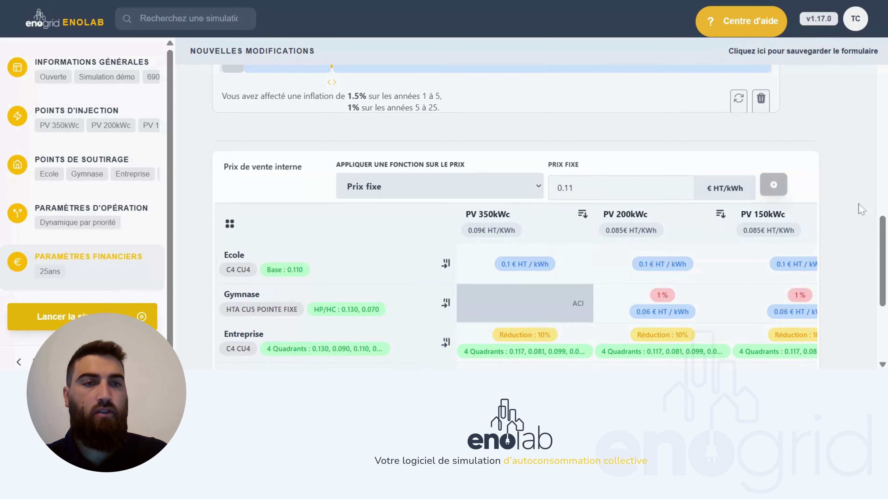
scroll(834, 214, "down", 5)
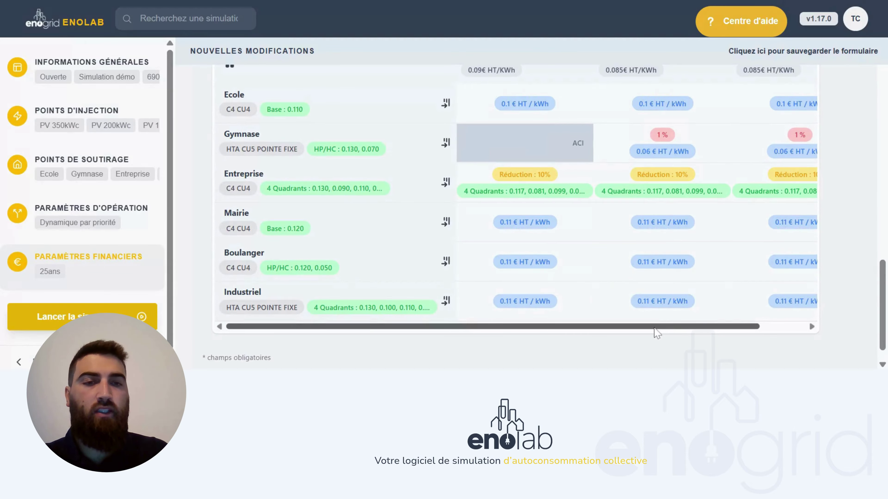
left_click_drag(660, 327, 617, 343)
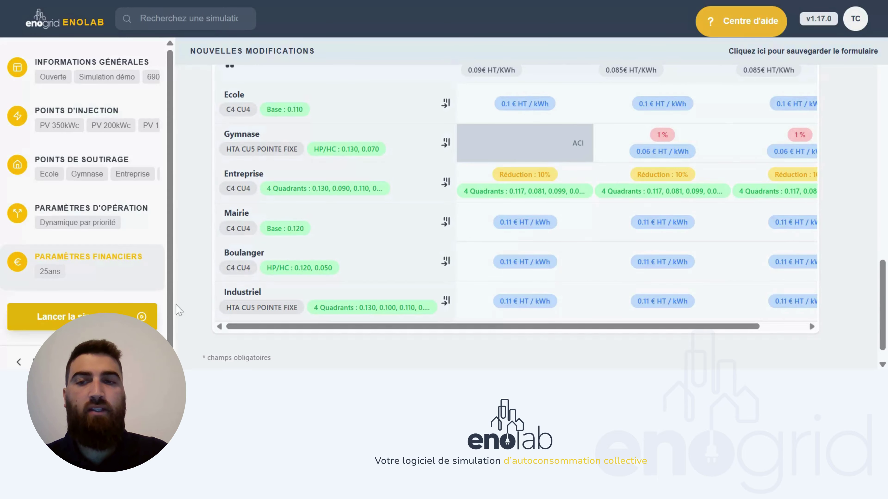
- Run the simulation and zoom out to view the Bilan énergétique results
left_click(105, 318)
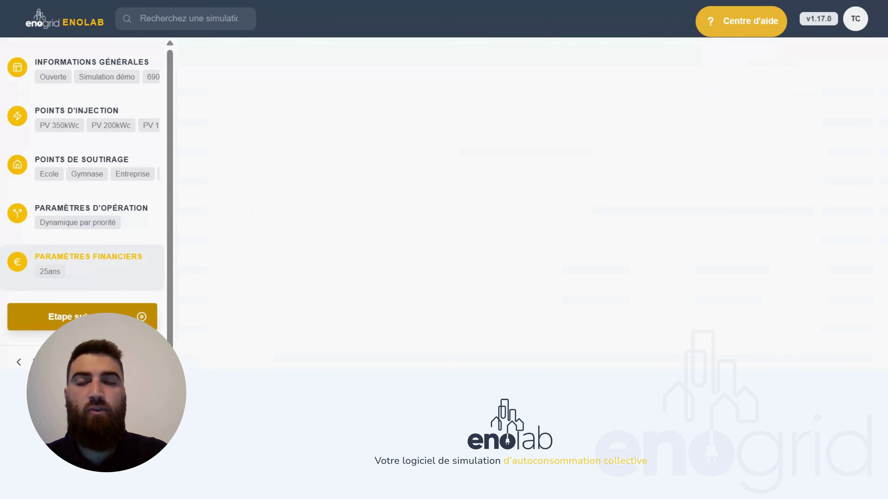
key("ctrl+minus")
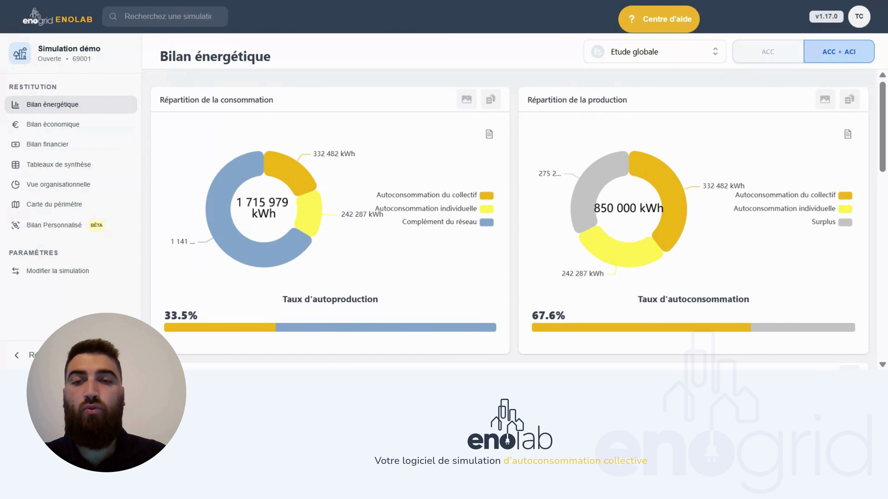
- Highlight the self-production rate and self-consumption rate headings
double_click(340, 299)
double_click(705, 298)
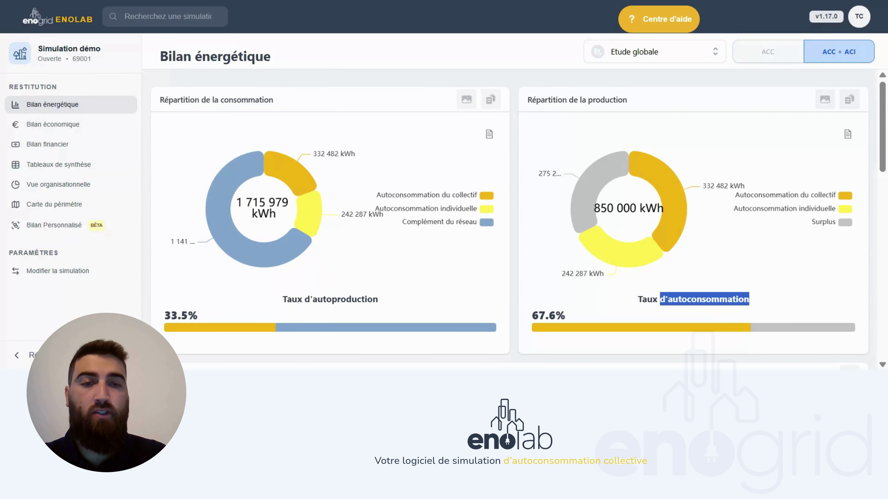
scroll(509, 219, "down", 8)
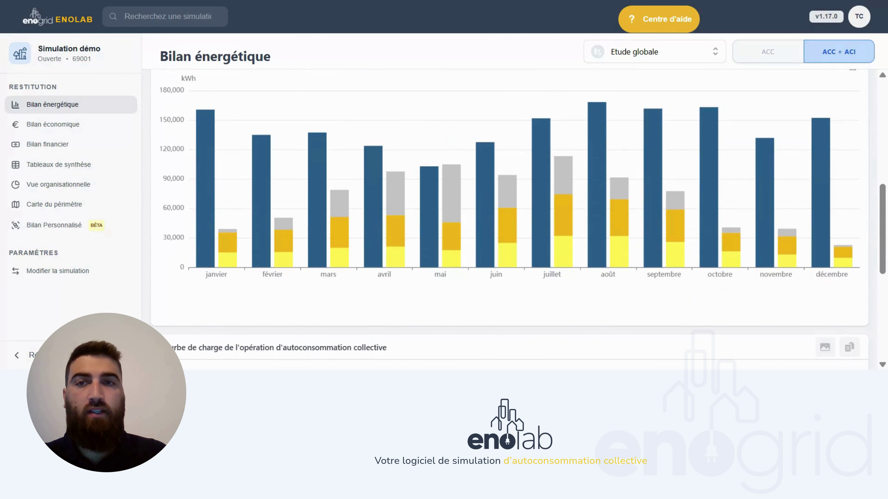
scroll(594, 258, "up", 3)
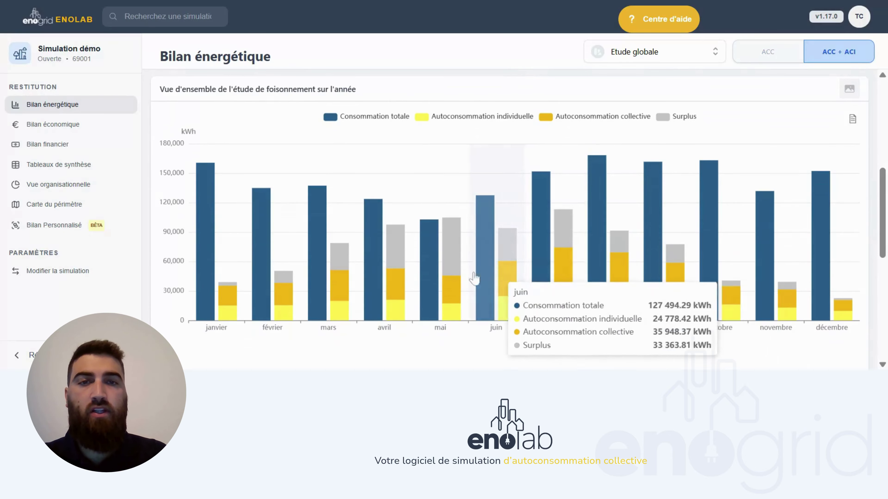
- Hide the Consommation totale bars in the monthly chart, then browse the load curve
left_click(347, 124)
scroll(349, 165, "down", 1)
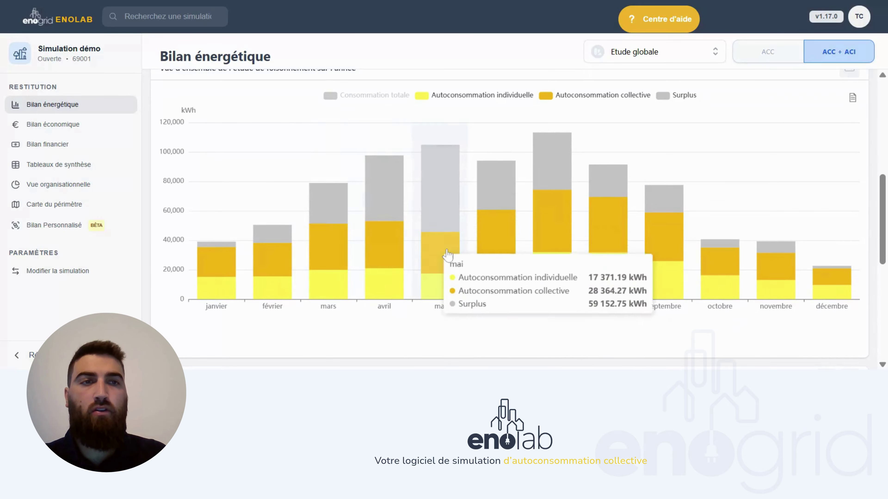
scroll(448, 254, "down", 8)
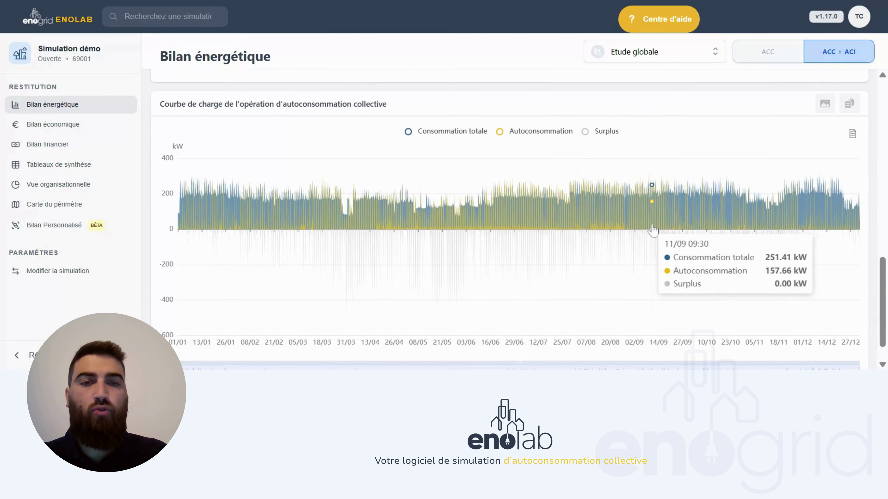
scroll(653, 229, "down", 1)
scroll(654, 228, "up", 10)
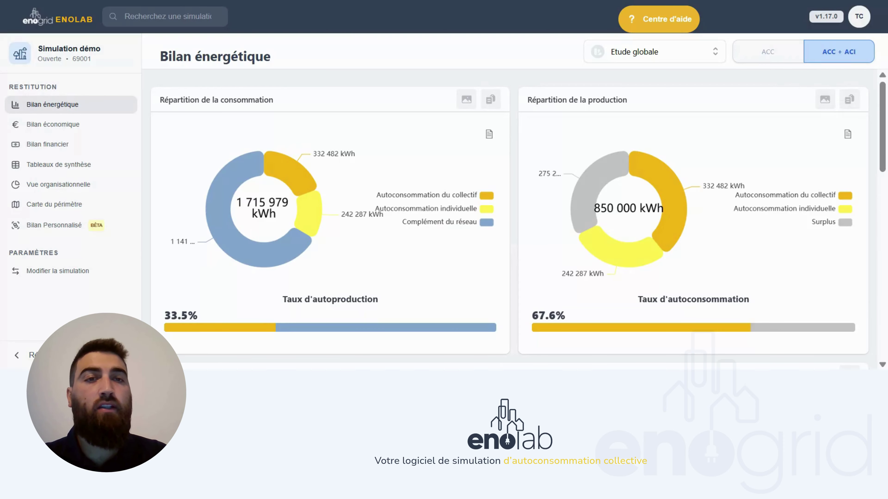
- Limit the energy results to the Ecole site: 24 697 kWh consumed, 55.1% self-production
left_click(671, 59)
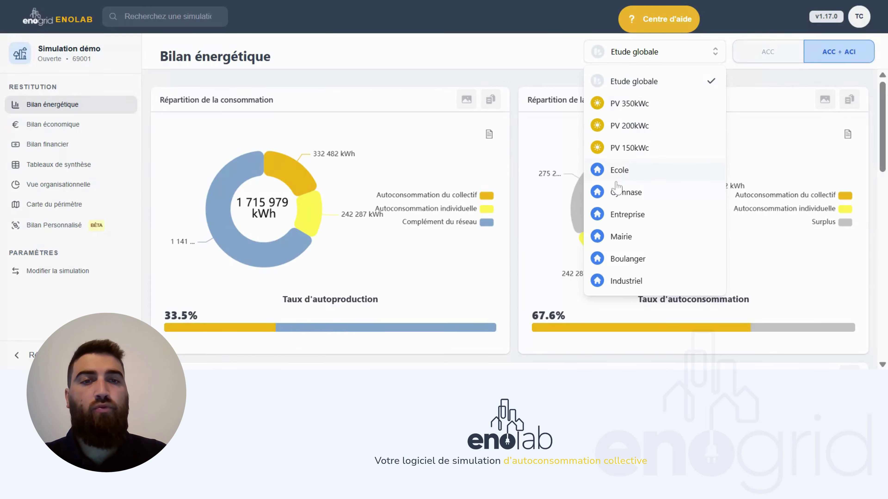
left_click(625, 171)
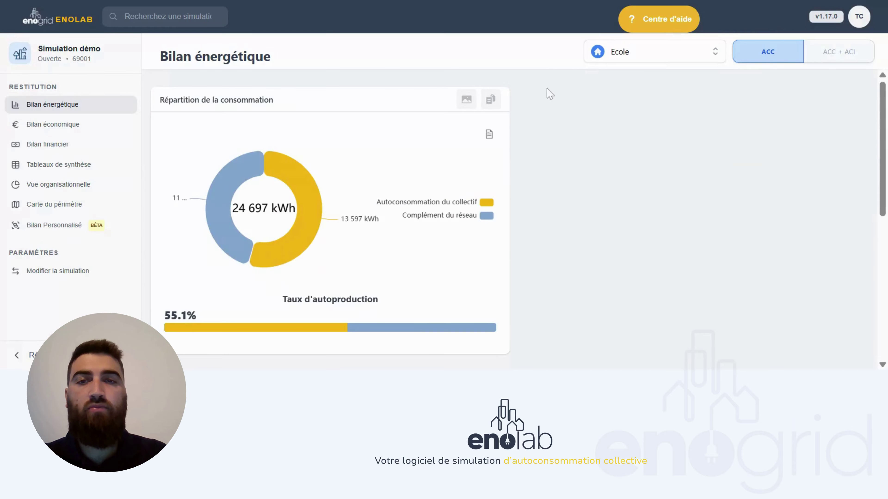
scroll(335, 131, "down", 5)
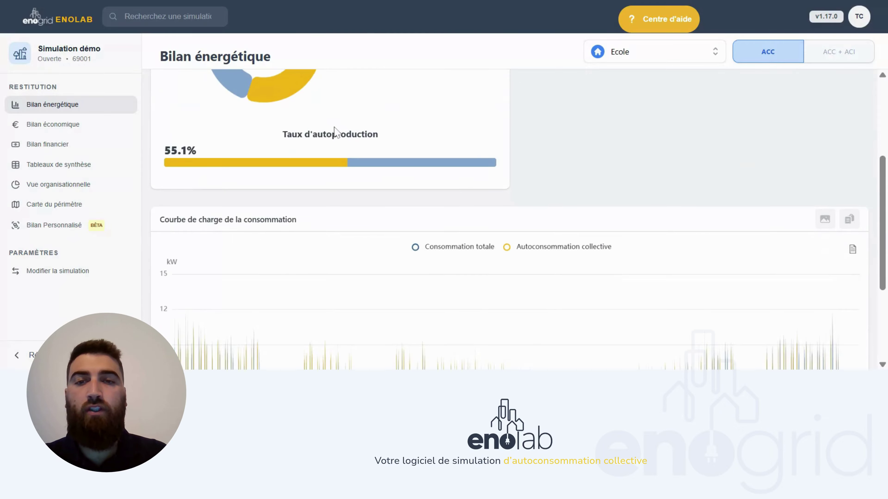
scroll(483, 223, "down", 4)
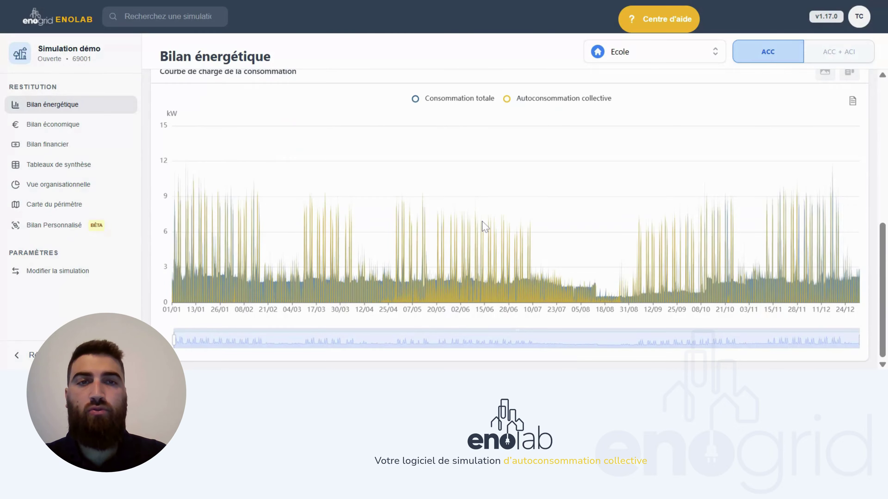
scroll(485, 227, "up", 9)
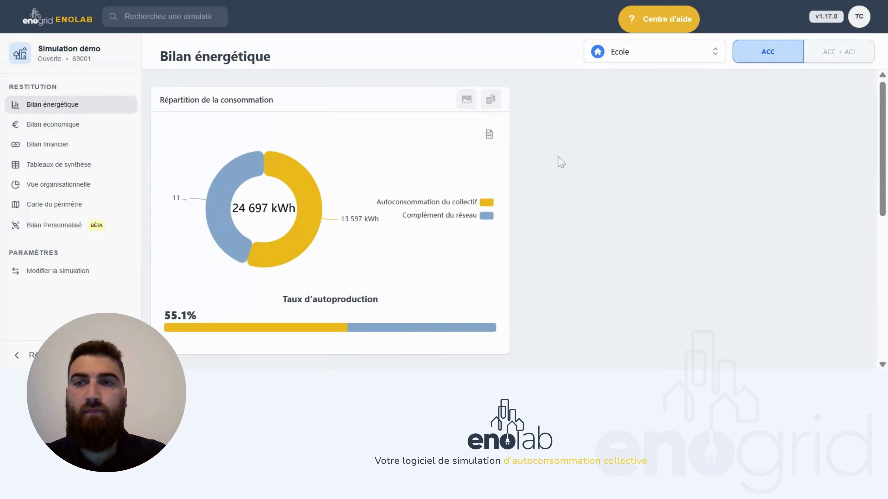
- Review the Bilan économique ACC, producer revenue and tax tables, including the 64 607 € first-year consumer gain
left_click(85, 129)
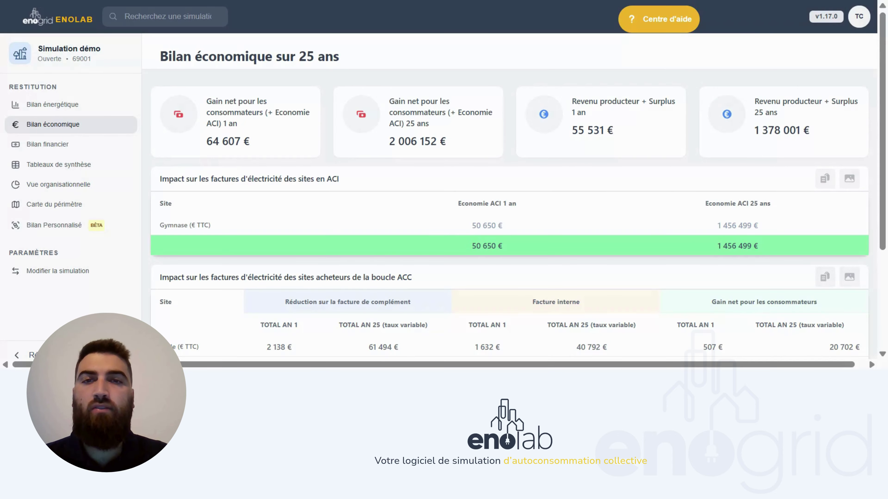
scroll(514, 201, "down", 5)
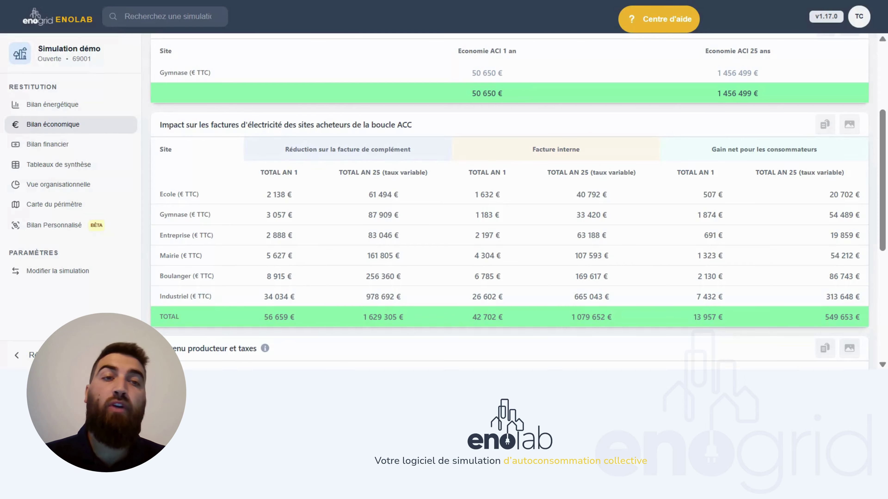
scroll(510, 203, "down", 4)
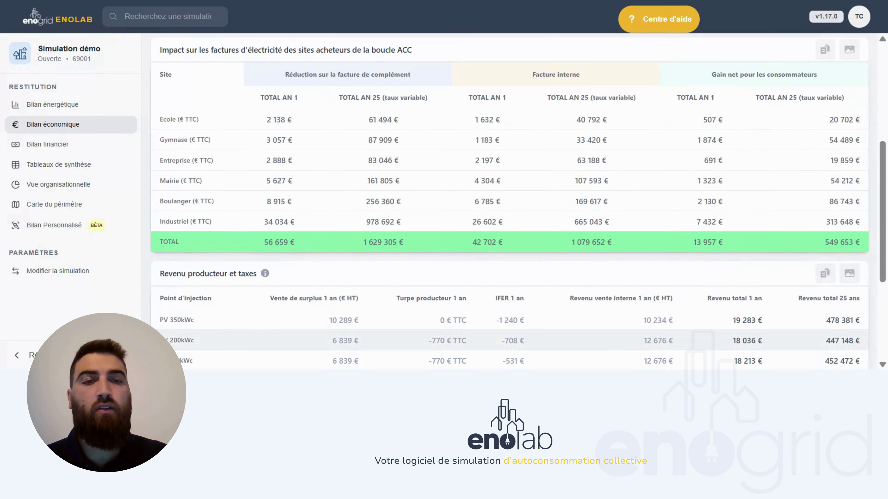
scroll(507, 111, "down", 4)
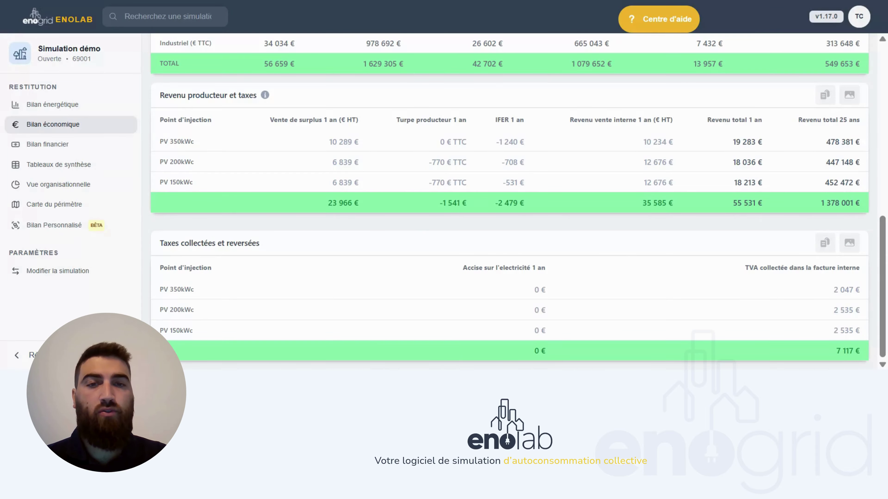
scroll(502, 249, "up", 12)
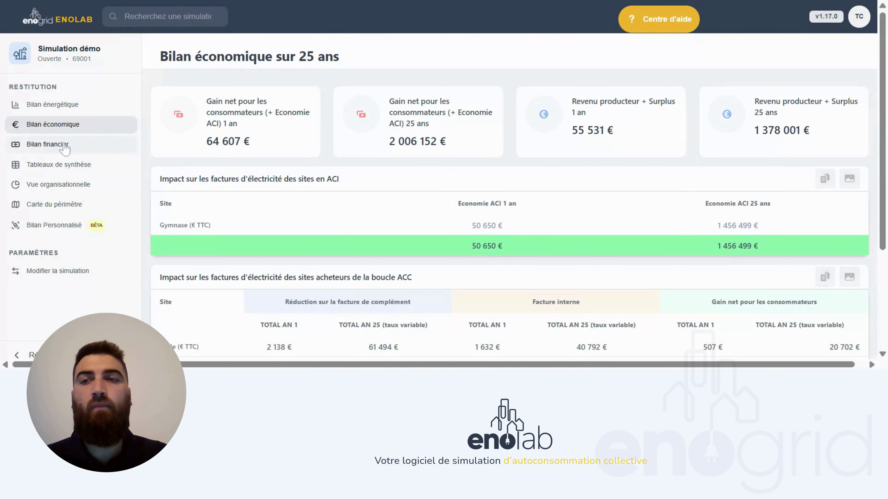
- Show the Bilan financier results with inflation and scroll through them
left_click(64, 146)
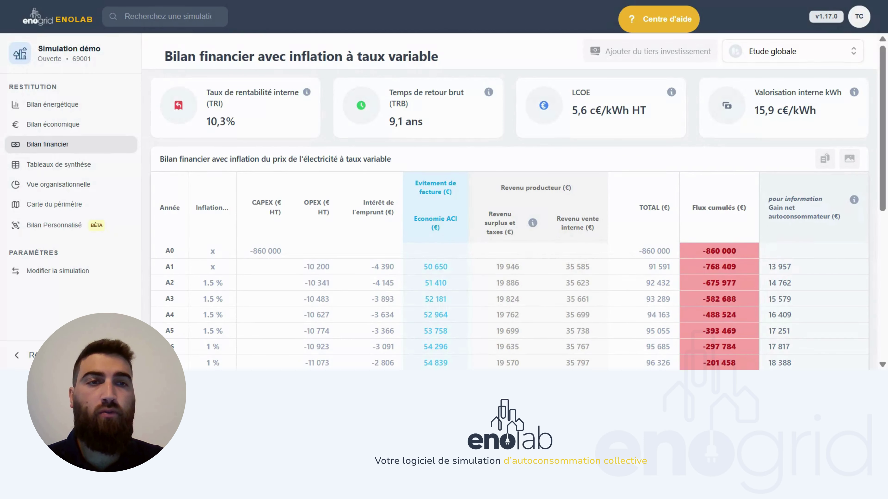
scroll(834, 149, "down", 4)
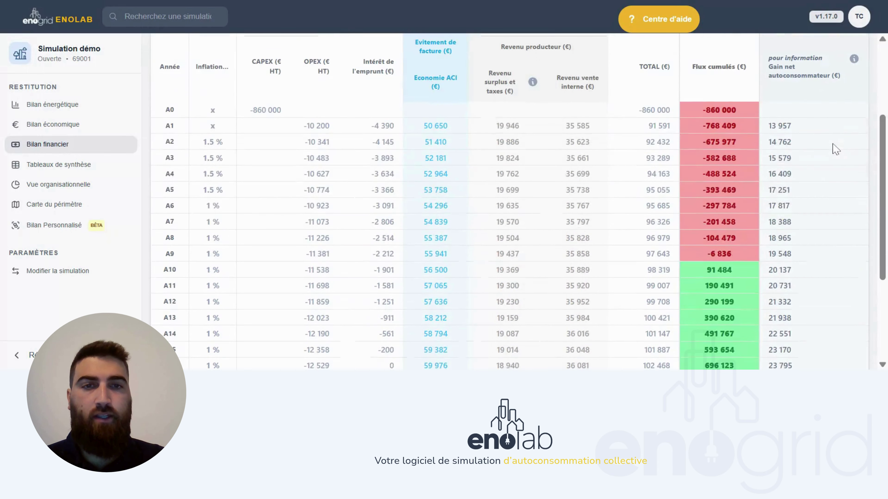
scroll(362, 149, "up", 4)
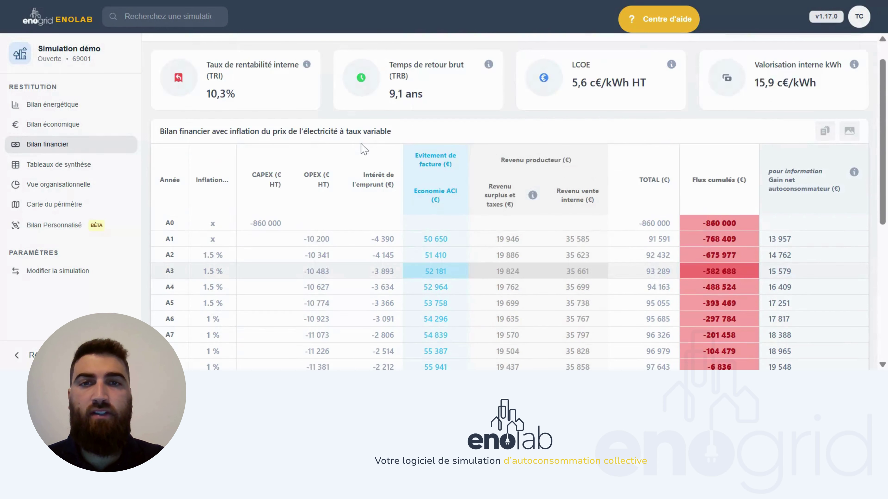
scroll(364, 149, "down", 9)
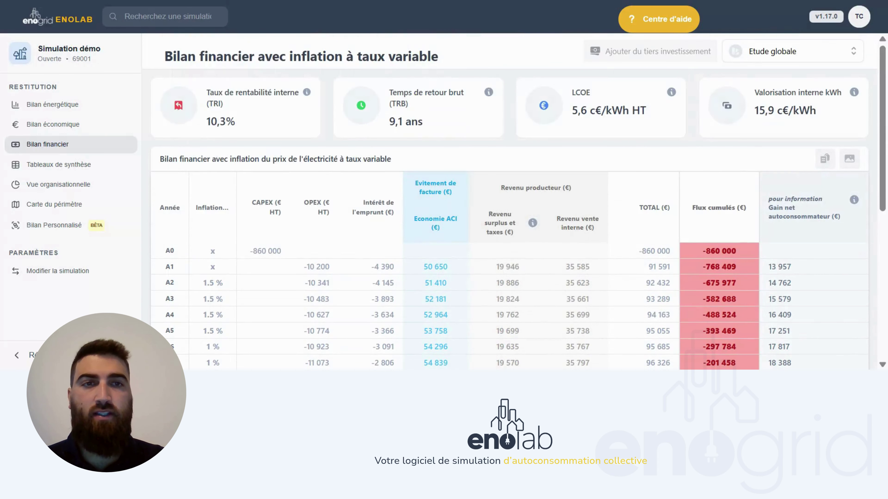
- Show PV 150kWc, then PV 350kWc alone (16% TRI, 6.2-year payback), and open third-party investment
left_click(781, 56)
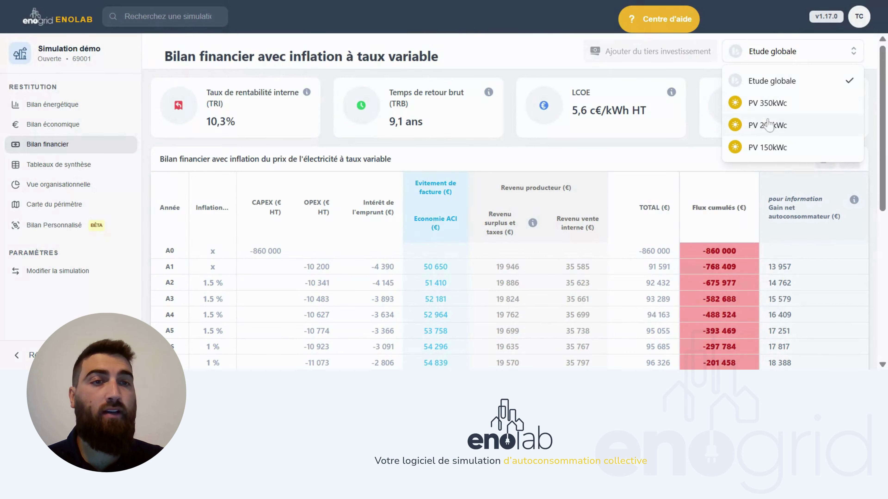
left_click(771, 150)
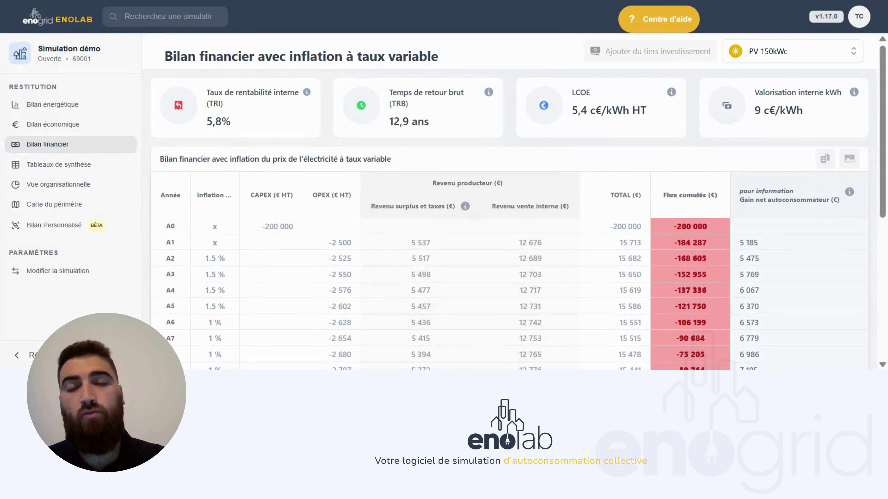
left_click(767, 51)
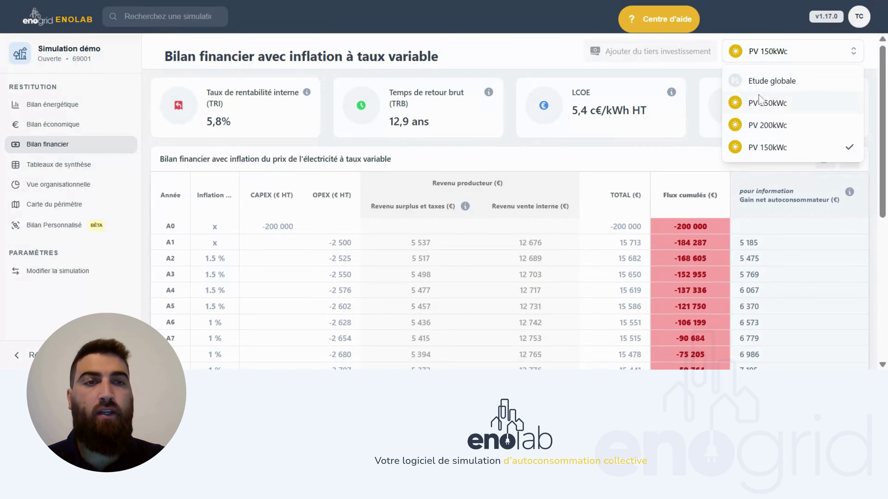
left_click(761, 103)
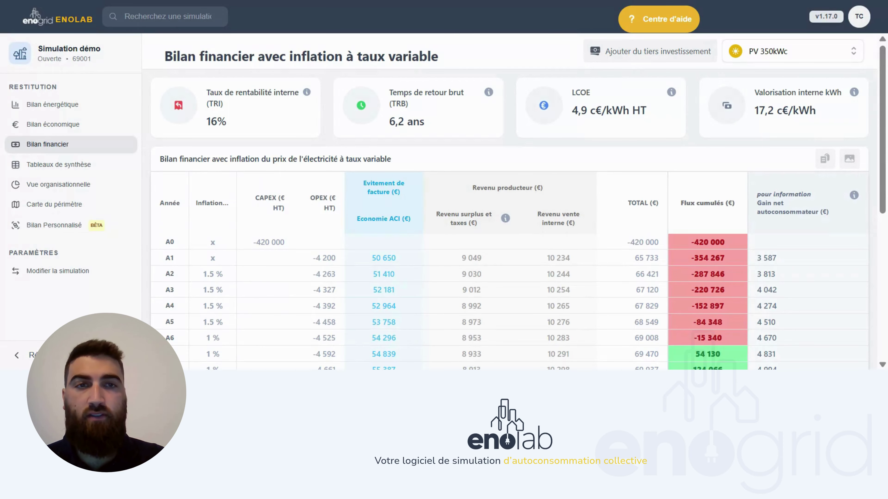
left_click(639, 60)
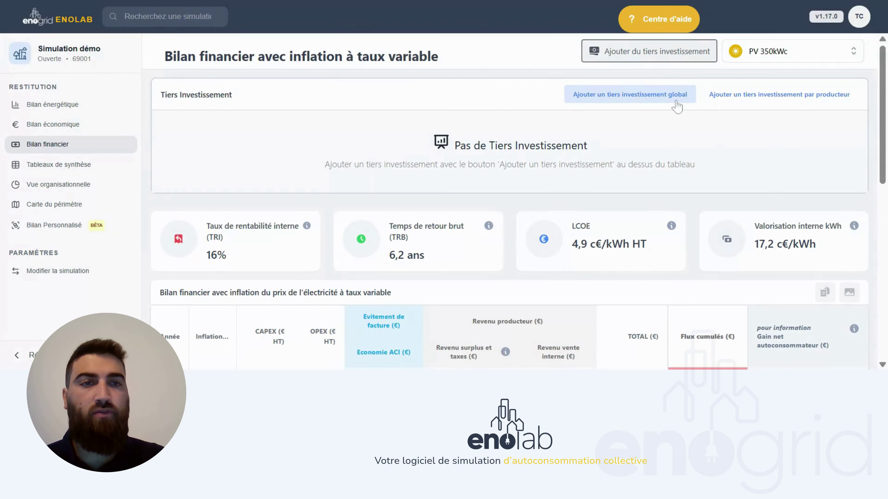
- Save a PV 350kWc third-party investment with 1500 €/year rent and 40000 €/year fee
left_click(739, 102)
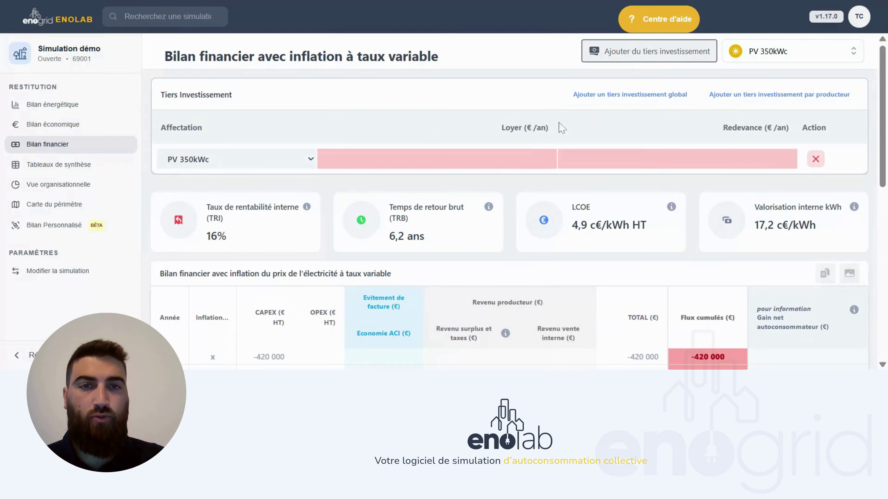
type("150")
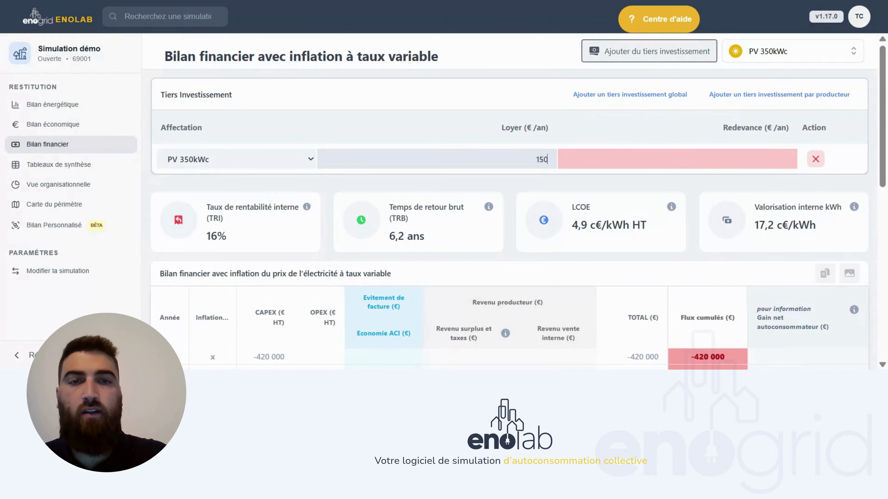
type("0")
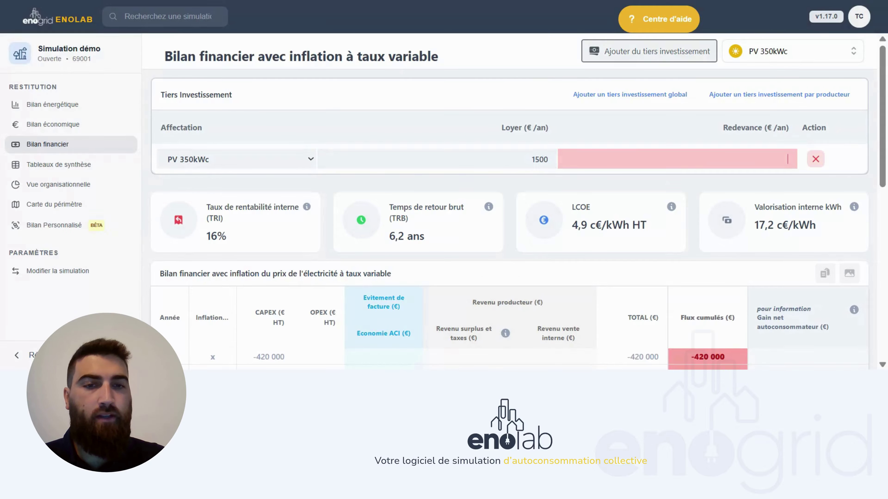
scroll(515, 202, "down", 1)
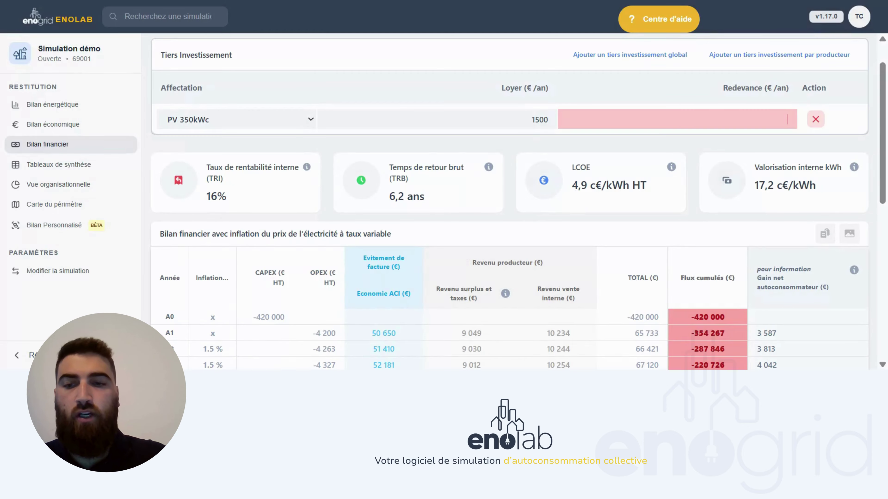
type("40000")
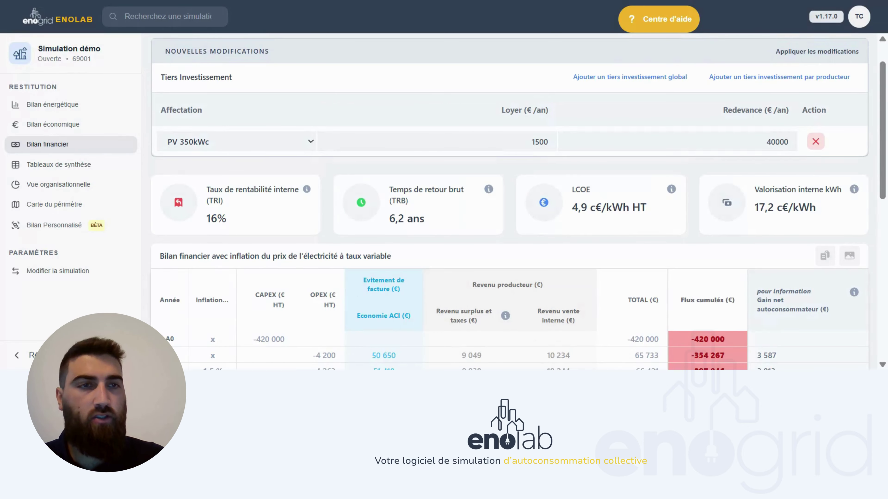
left_click(804, 51)
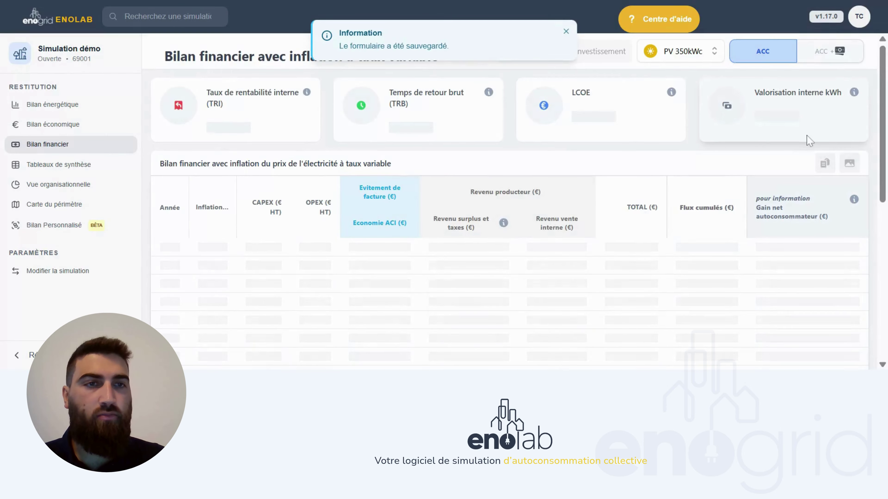
left_click(567, 31)
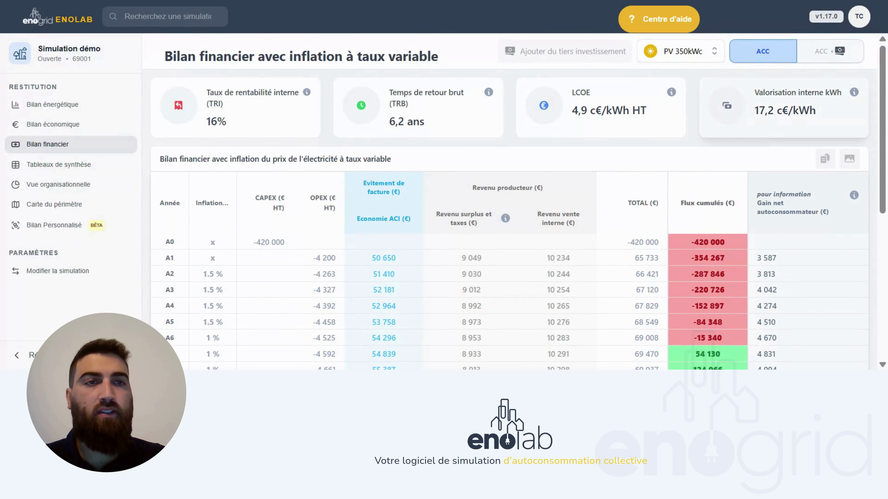
- Switch to the ACC+ scenario and review the Tiers Investisseur(s) table, showing 6.3% investor IRR
left_click(823, 53)
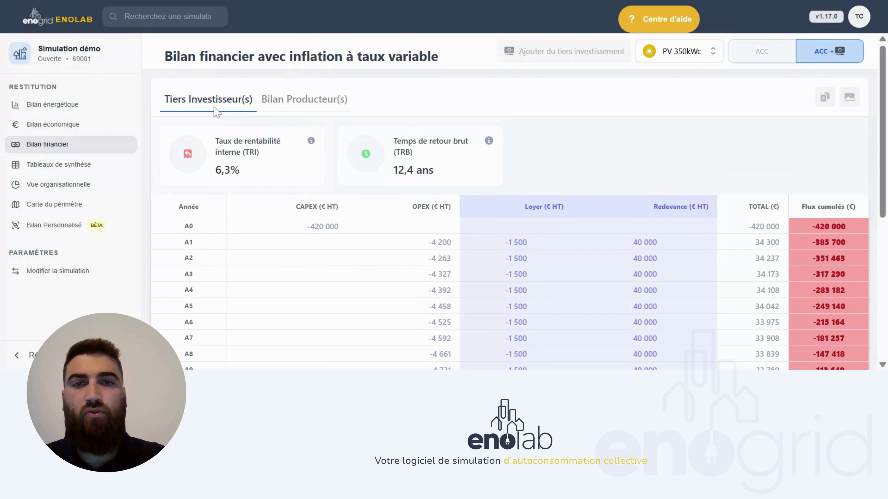
scroll(614, 146, "down", 3)
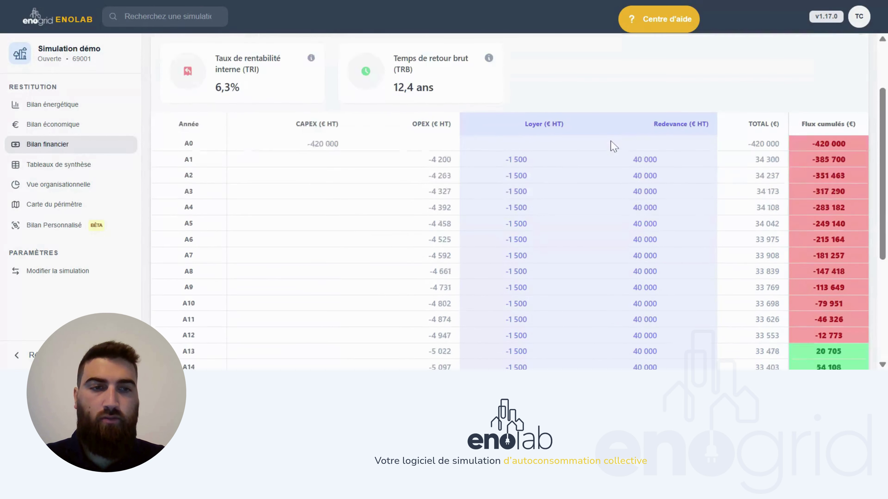
scroll(612, 143, "down", 2)
scroll(612, 143, "up", 5)
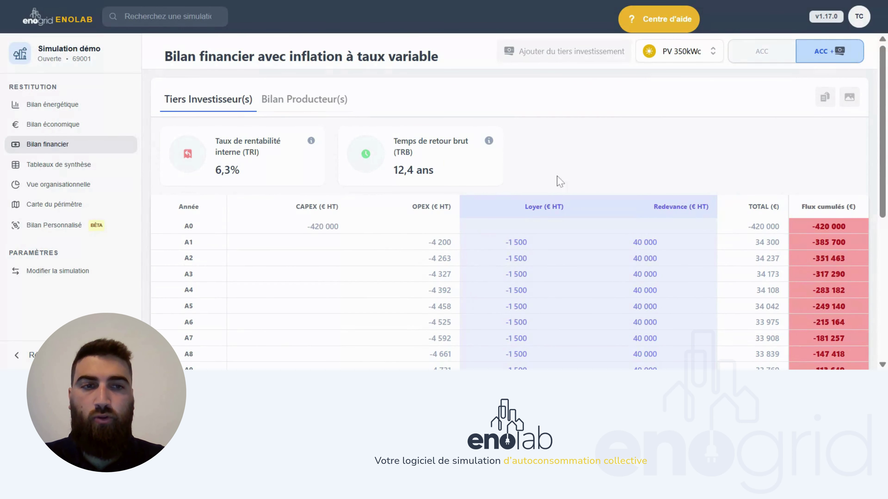
scroll(560, 182, "down", 3)
scroll(559, 181, "up", 3)
- Review the Bilan Producteur(s): LCOE 8,9 c€/kWh HT and 17,5 c€/kWh internal valuation
left_click(316, 107)
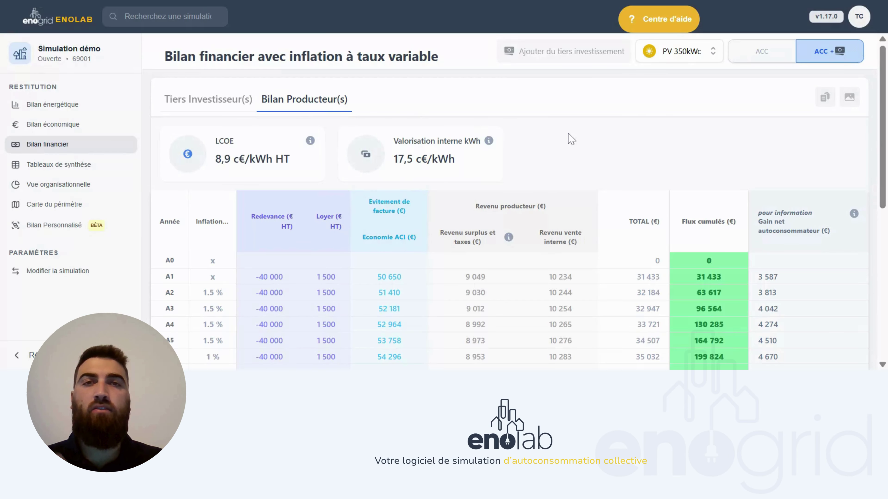
scroll(686, 214, "down", 2)
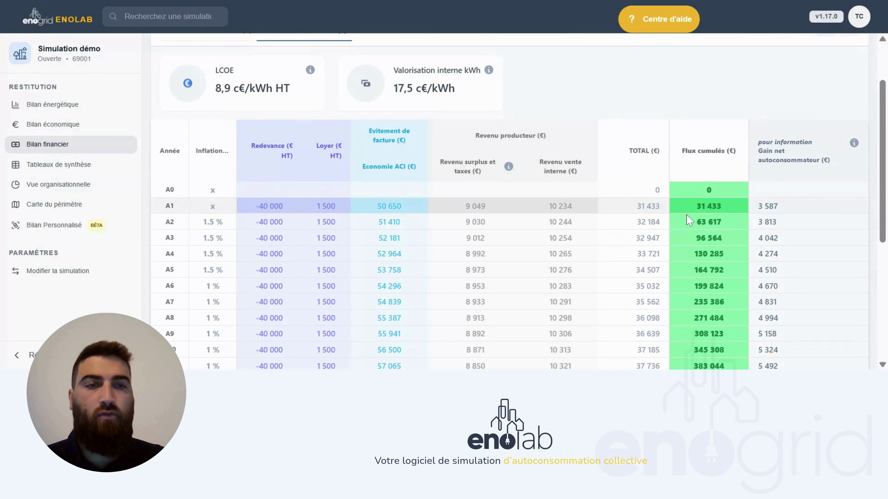
scroll(676, 244, "down", 7)
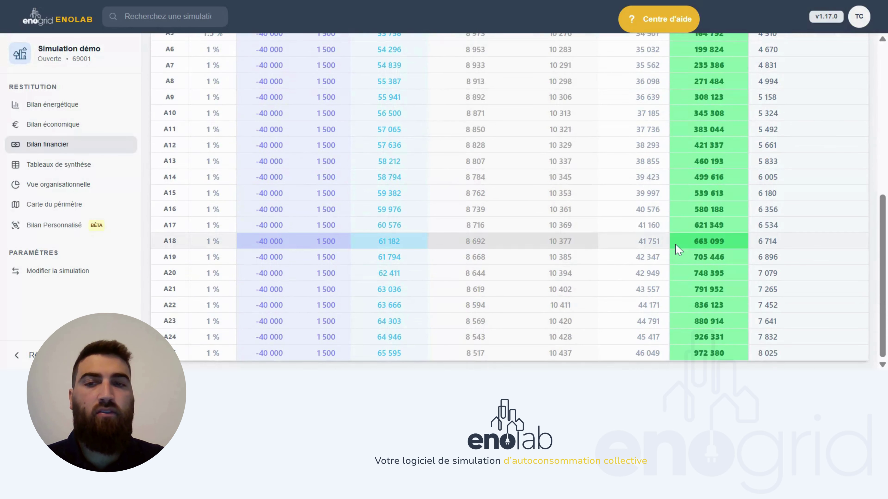
scroll(678, 249, "up", 9)
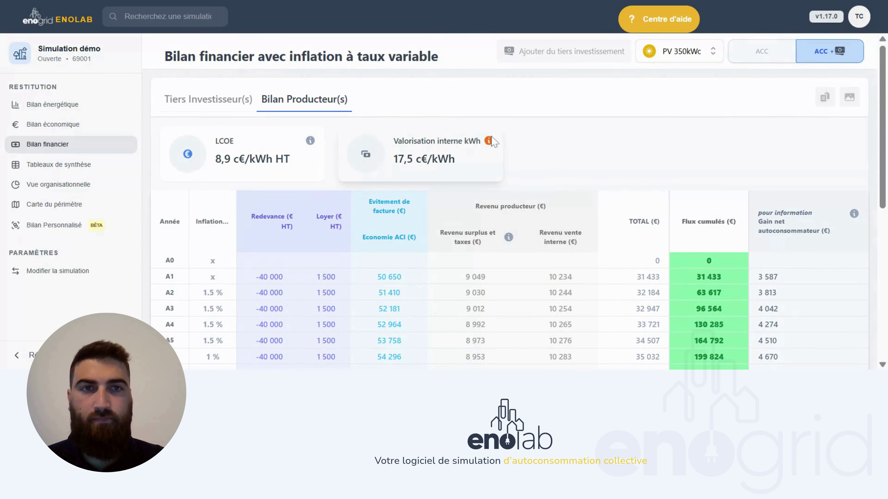
- Browse the Consommations, Productions, Capex and internal price synthesis tables, then go to Bilan Personnalisé
left_click(95, 166)
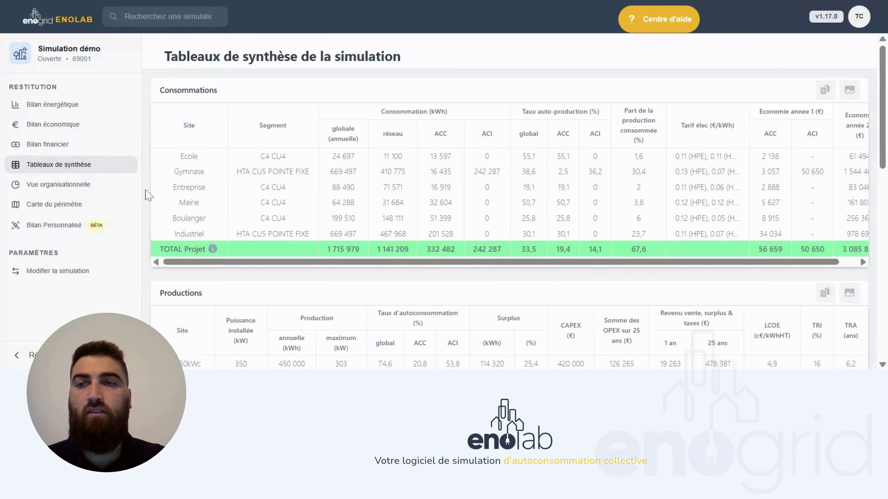
scroll(149, 195, "down", 9)
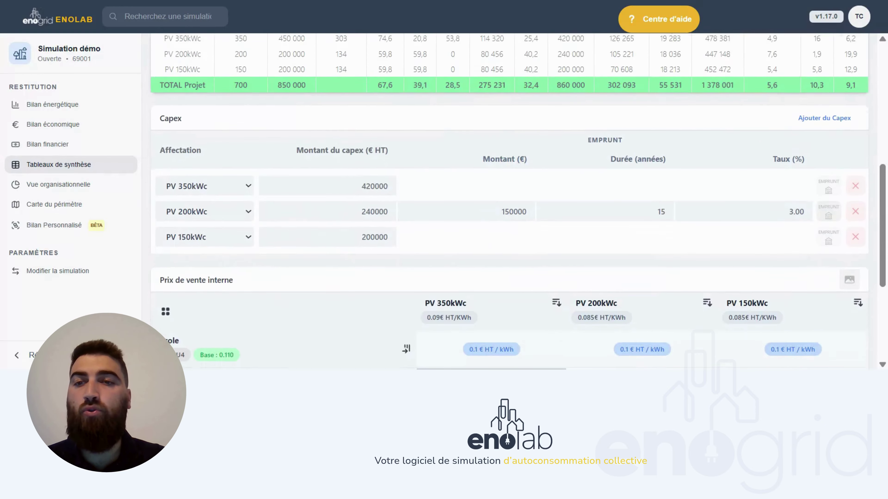
scroll(860, 256, "down", 5)
scroll(860, 256, "up", 15)
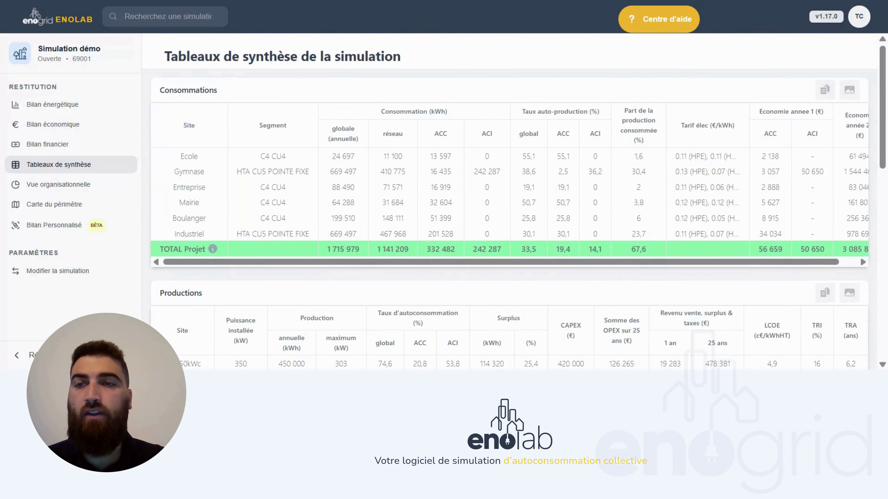
left_click(75, 228)
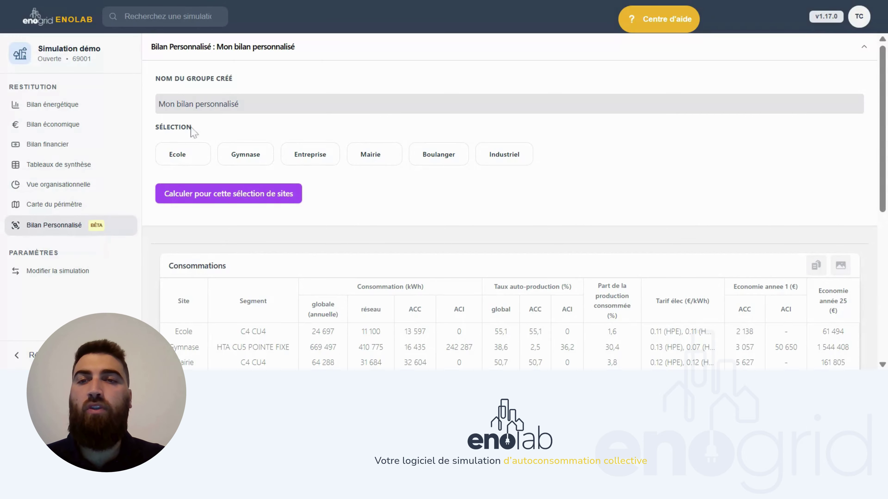
- Name the group Collectivité with Ecole, Gymnase and Mairie, then view the organisational diagram and perimeter map
double_click(217, 104)
key("ctrl+a")
type("c")
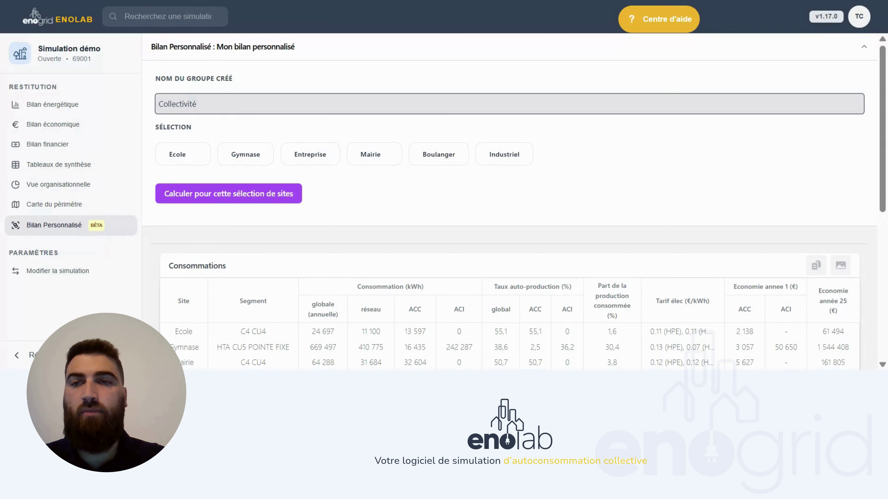
left_click(181, 164)
left_click(230, 164)
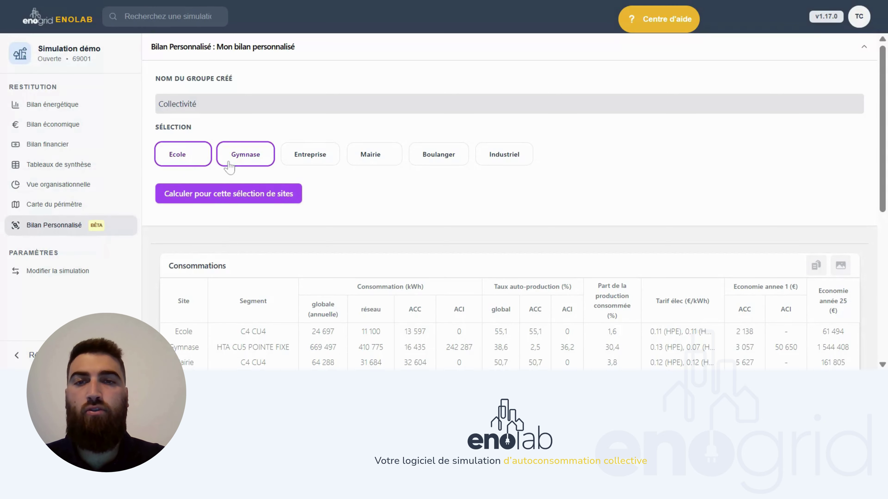
left_click(398, 165)
left_click(58, 185)
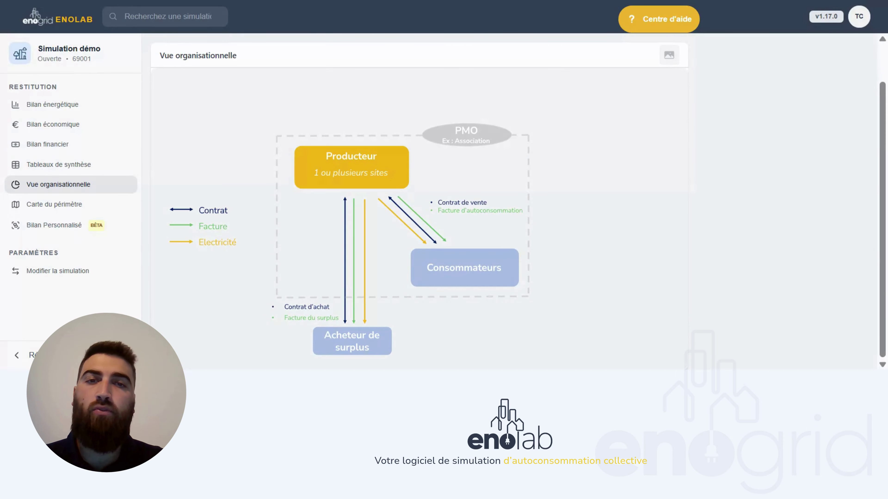
left_click(55, 204)
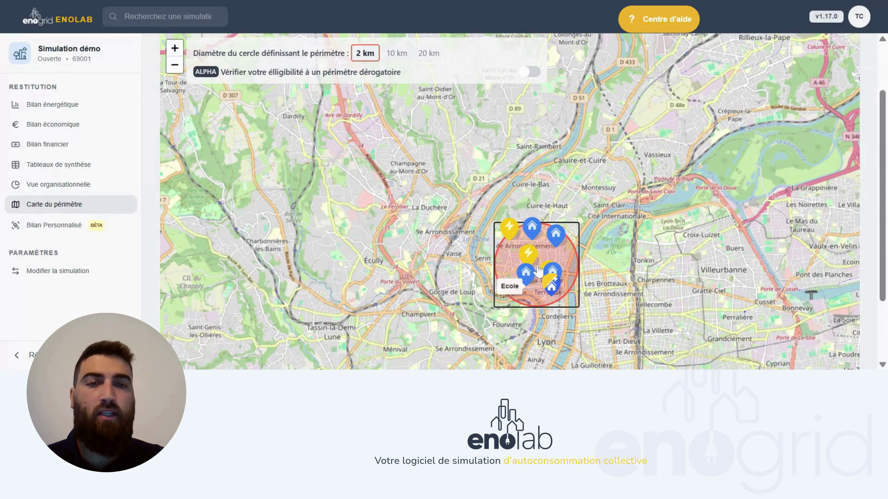
scroll(853, 215, "down", 3)
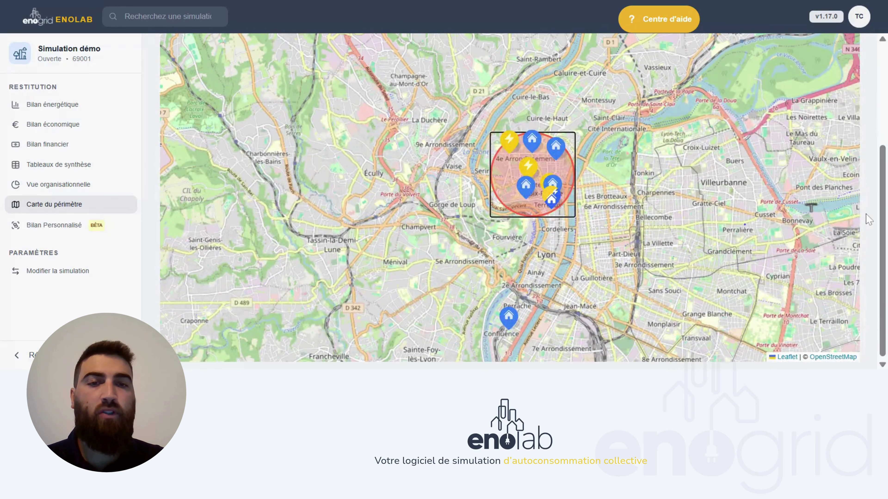
scroll(485, 157, "up", 3)
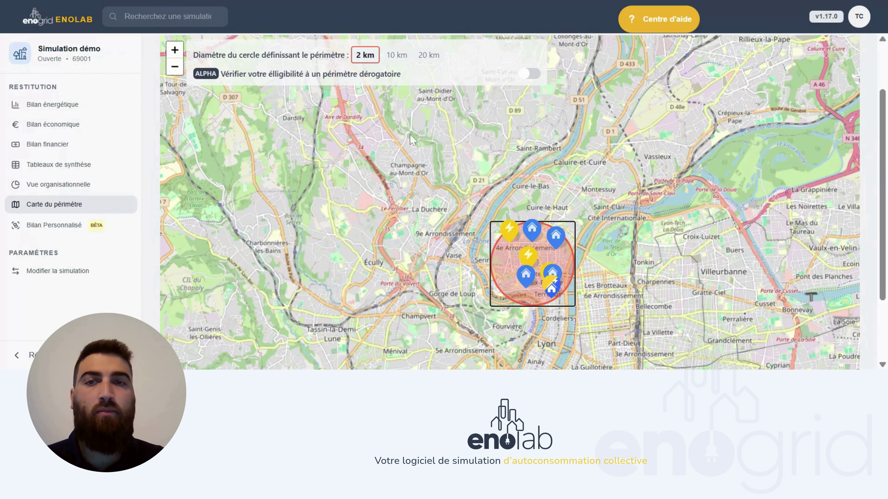
scroll(882, 187, "down", 3)
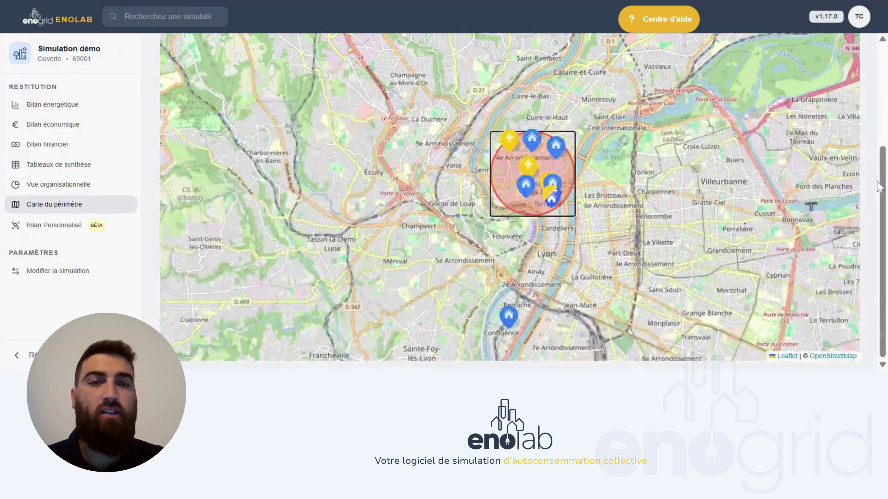